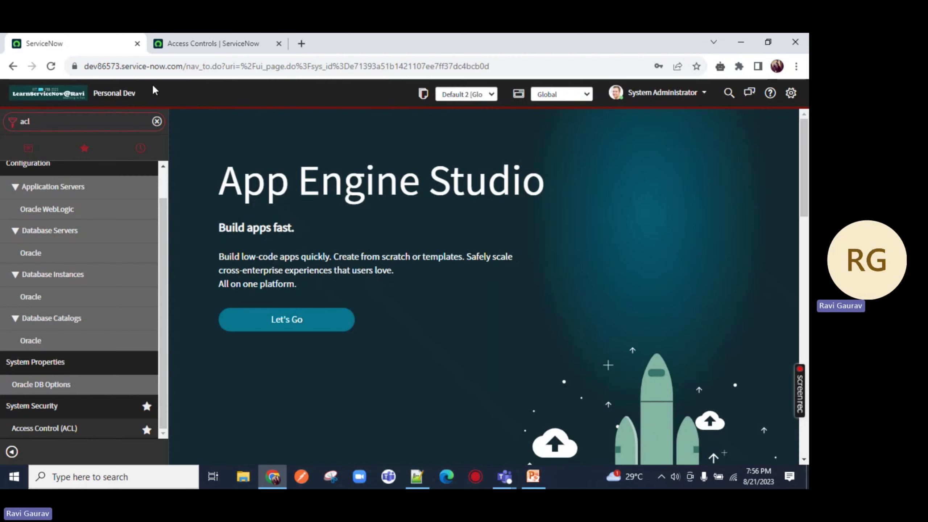
Step: Elevate the current session's privileges by granting the security_admin role
{"action": "left_click", "coordinate": [106, 43]}
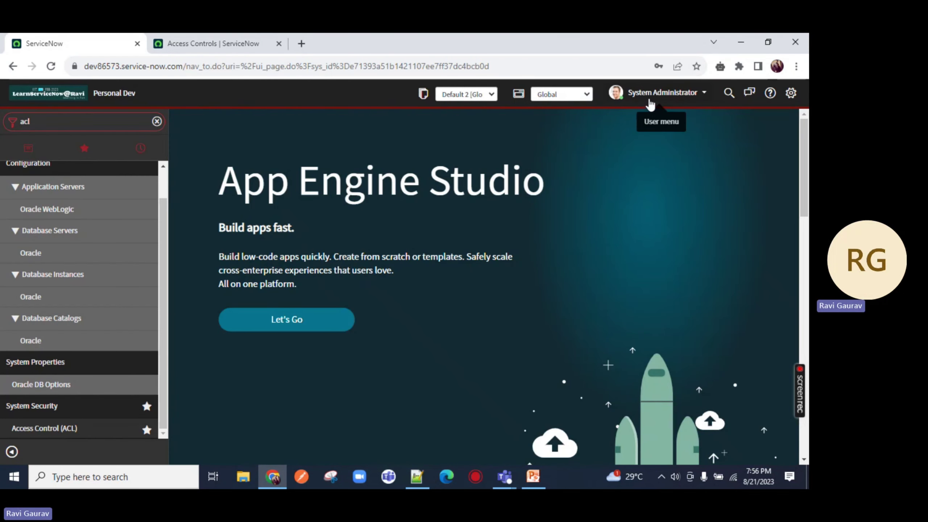
{"action": "left_click", "coordinate": [693, 101]}
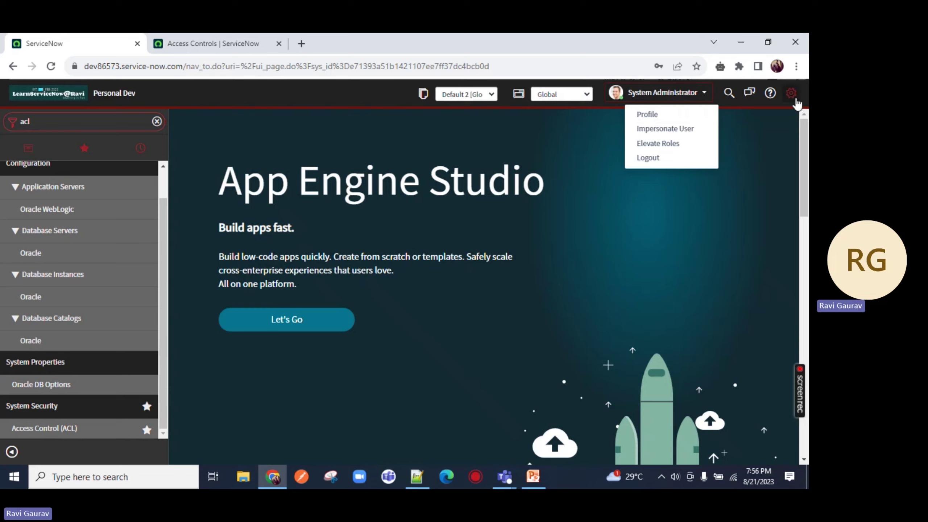
{"action": "left_click", "coordinate": [649, 144]}
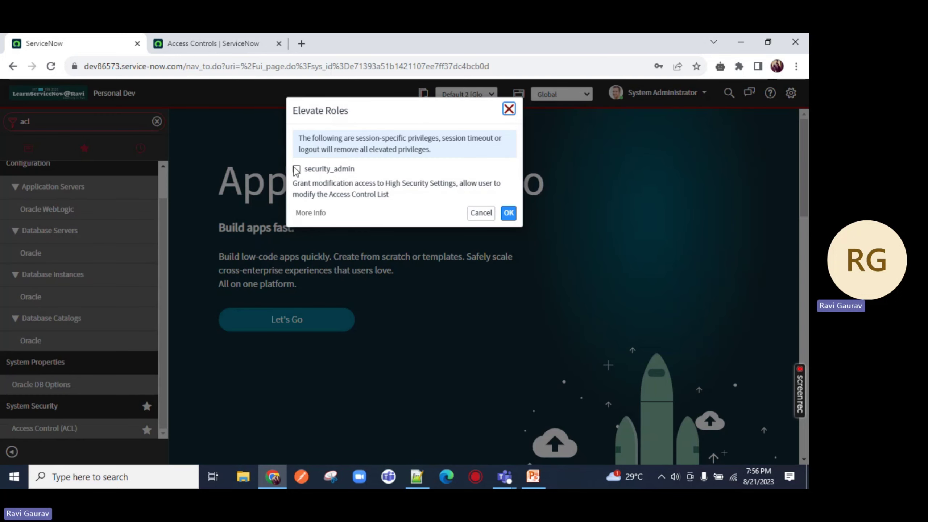
{"action": "left_click", "coordinate": [296, 170]}
{"action": "left_click_drag", "start_coordinate": [294, 187], "coordinate": [450, 184]}
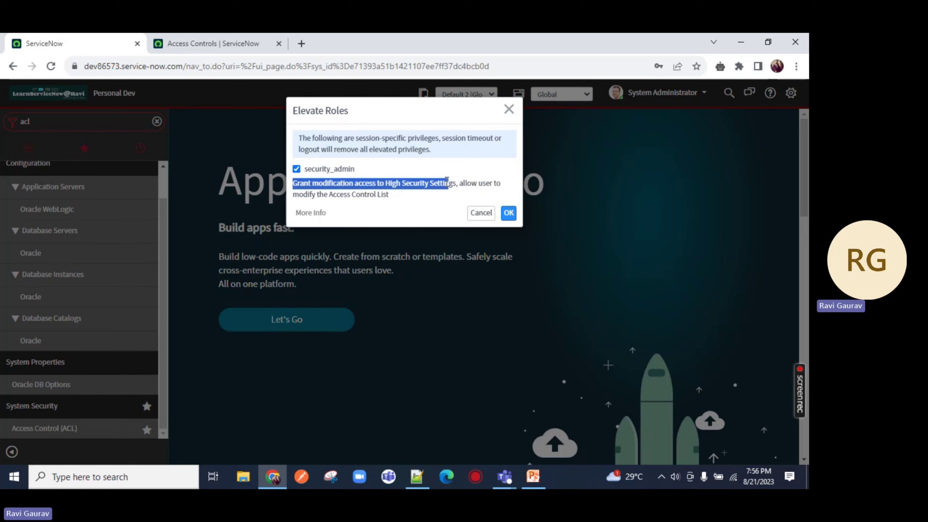
{"action": "left_click", "coordinate": [509, 214]}
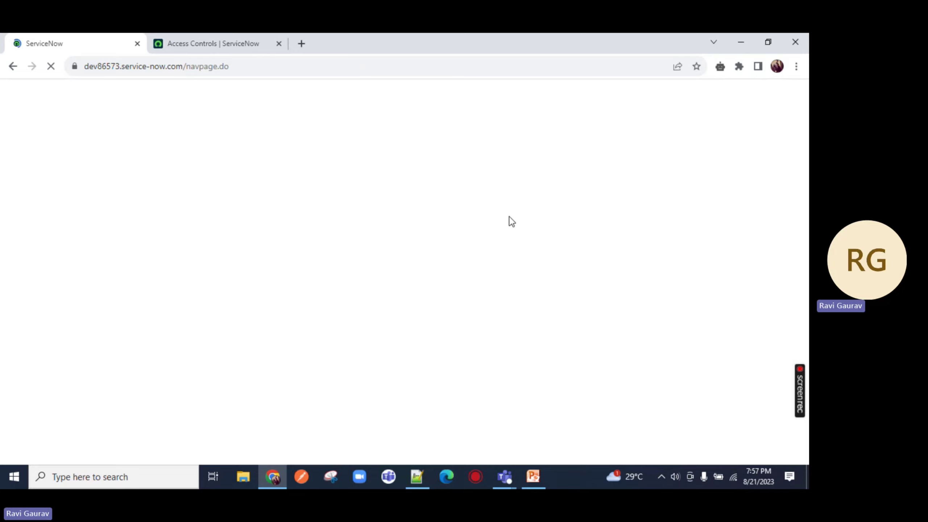
Step: Switch to Notepad++ and, in a new blank document, write the note "Security_admin--> can acess acl"
{"action": "left_click", "coordinate": [416, 477]}
{"action": "double_click", "coordinate": [464, 81]}
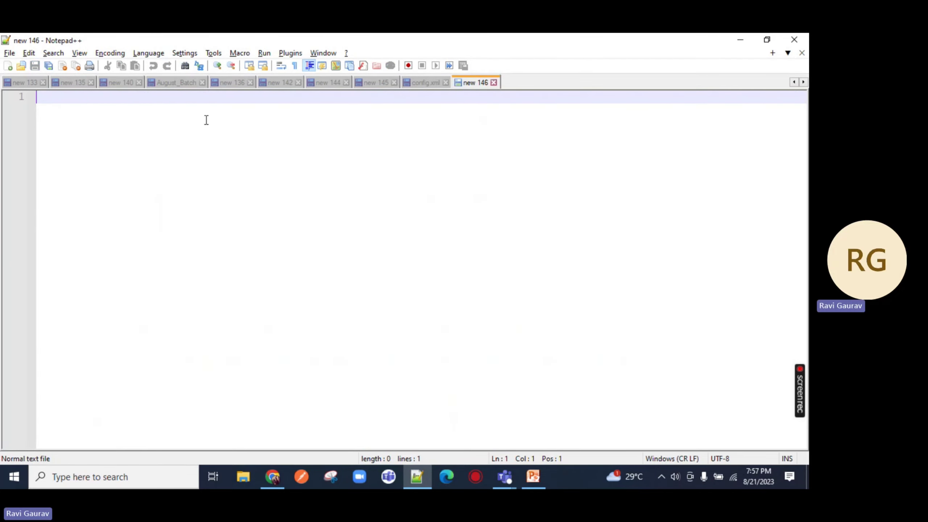
{"action": "type", "text": "Securi"}
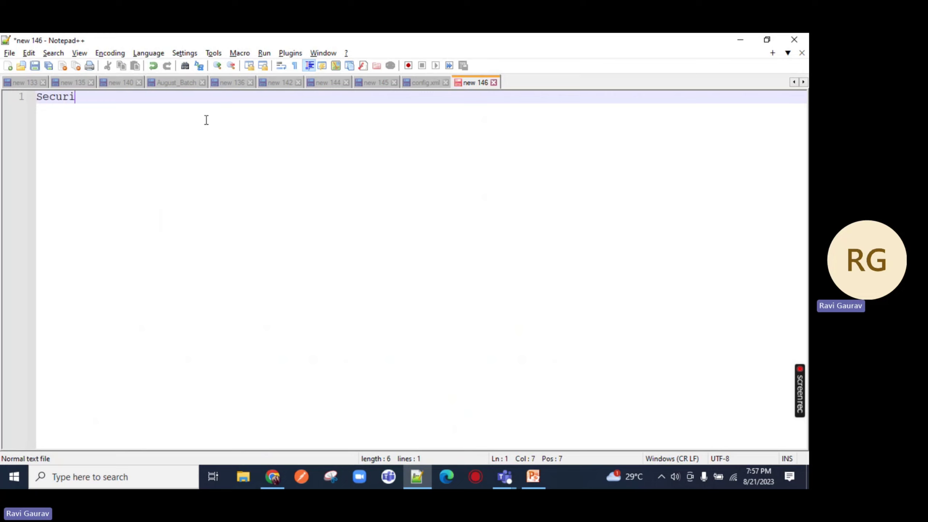
{"action": "type", "text": "ty_admin"}
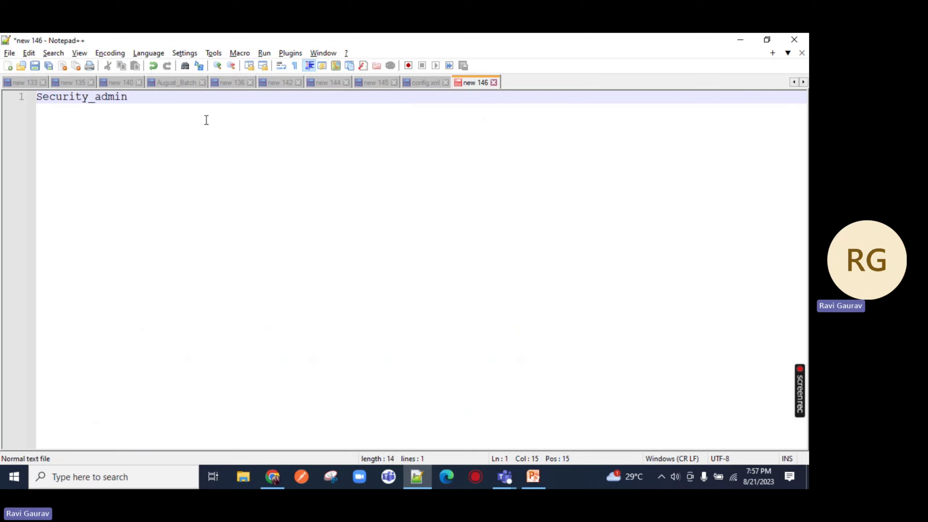
{"action": "type", "text": "--> can acess acl"}
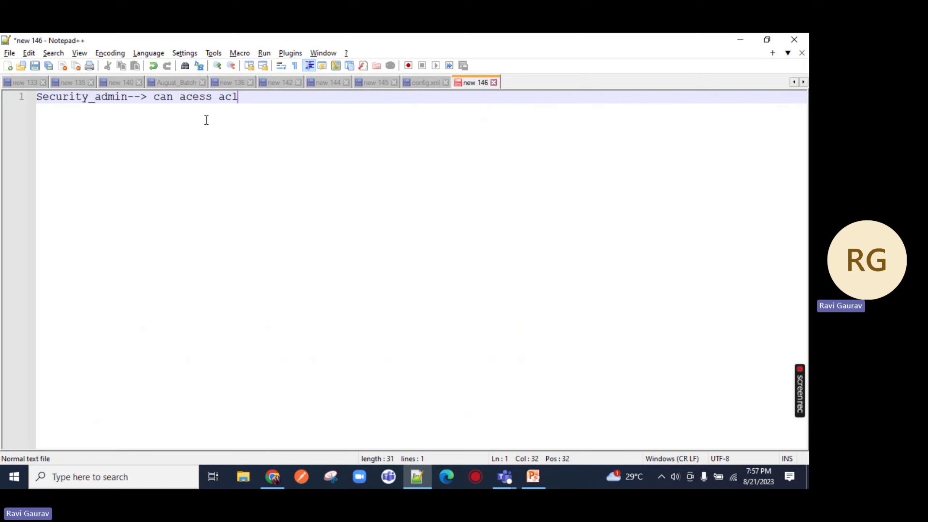
Step: Add a second line to the note reading "admin--> can't create acl"
{"action": "key", "text": "Return"}
{"action": "type", "text": "admin"}
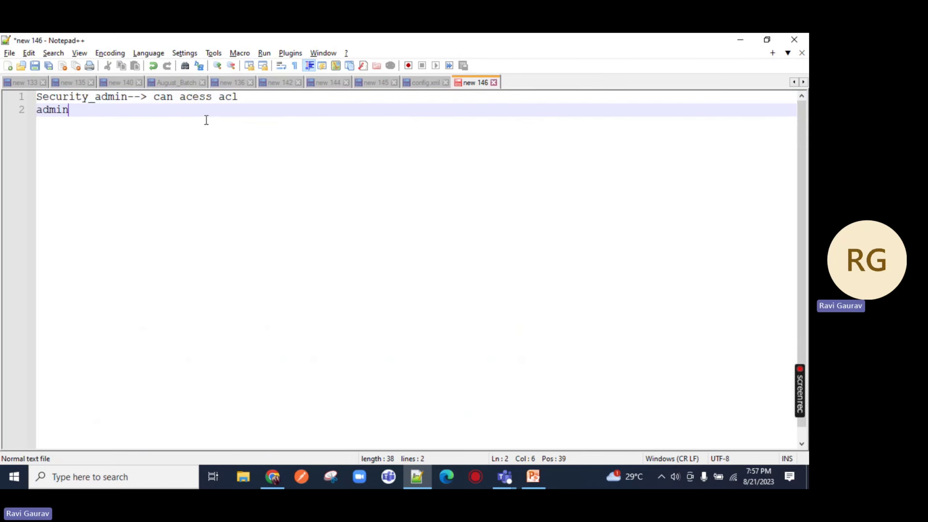
{"action": "type", "text": "--> can't creat"}
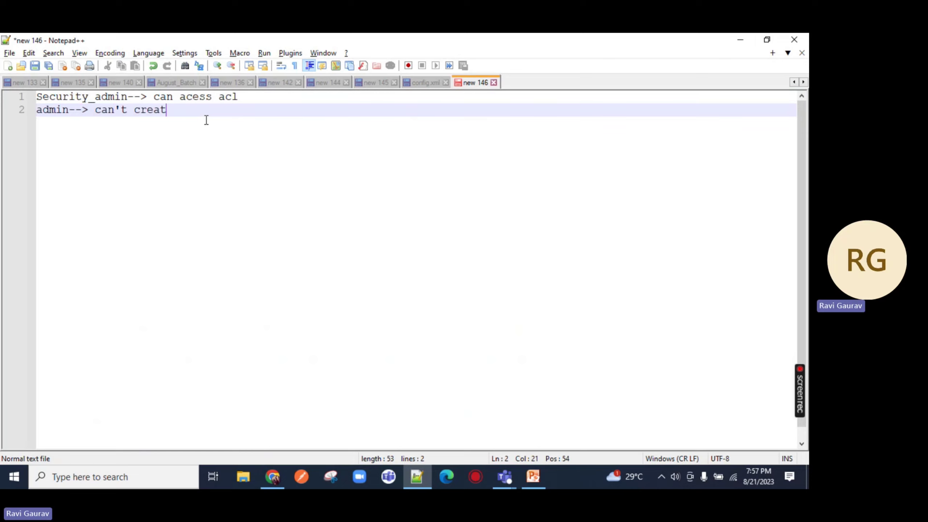
{"action": "type", "text": "e acl"}
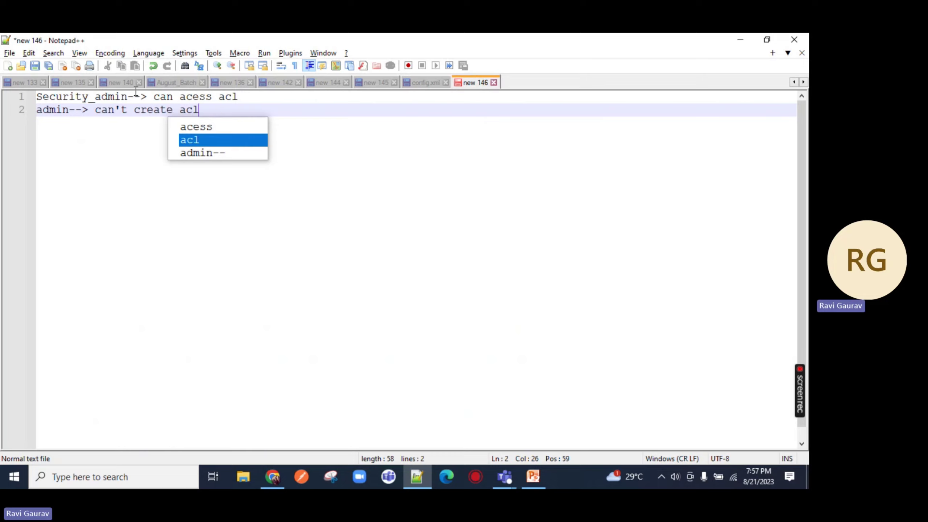
{"action": "left_click_drag", "start_coordinate": [134, 95], "coordinate": [56, 110]}
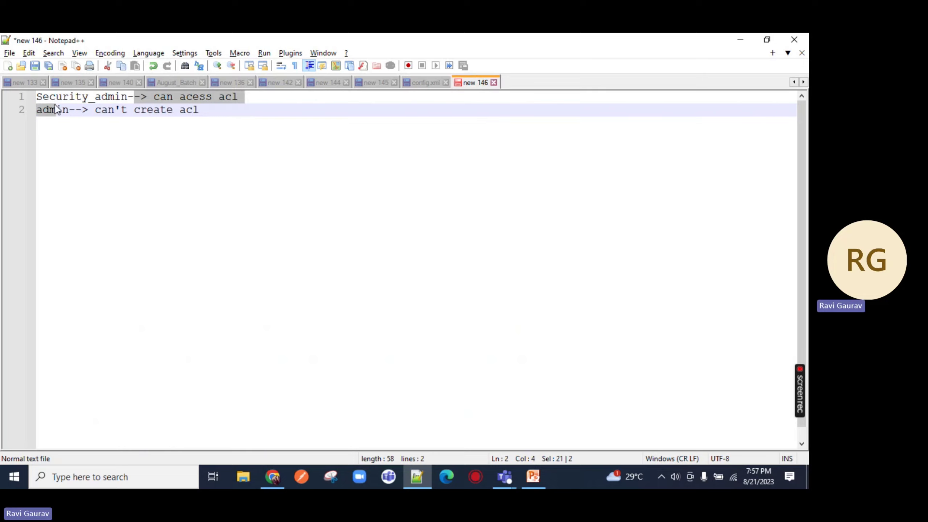
Step: Add a third line reading "A person having security admin role can only give you this role" and highlight the notes
{"action": "left_click", "coordinate": [243, 116]}
{"action": "key", "text": "Return"}
{"action": "type", "text": "A "}
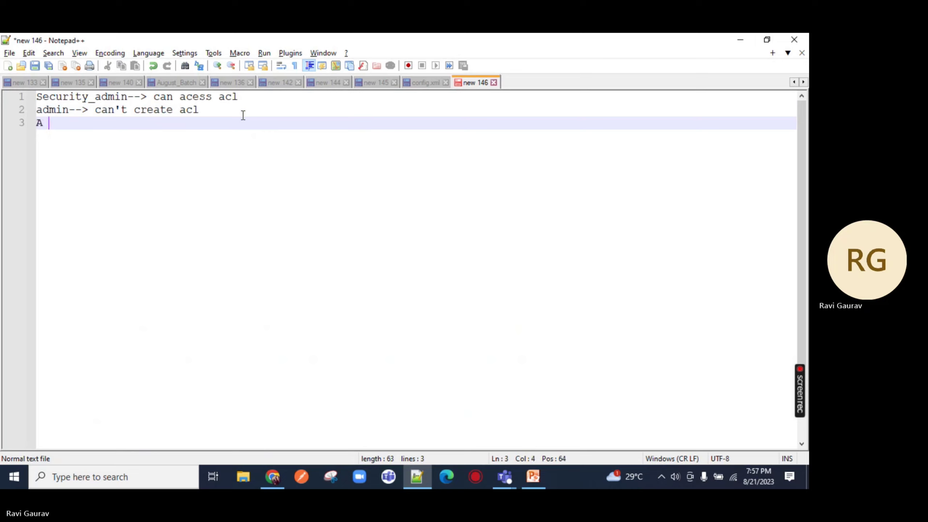
{"action": "type", "text": "person hav"}
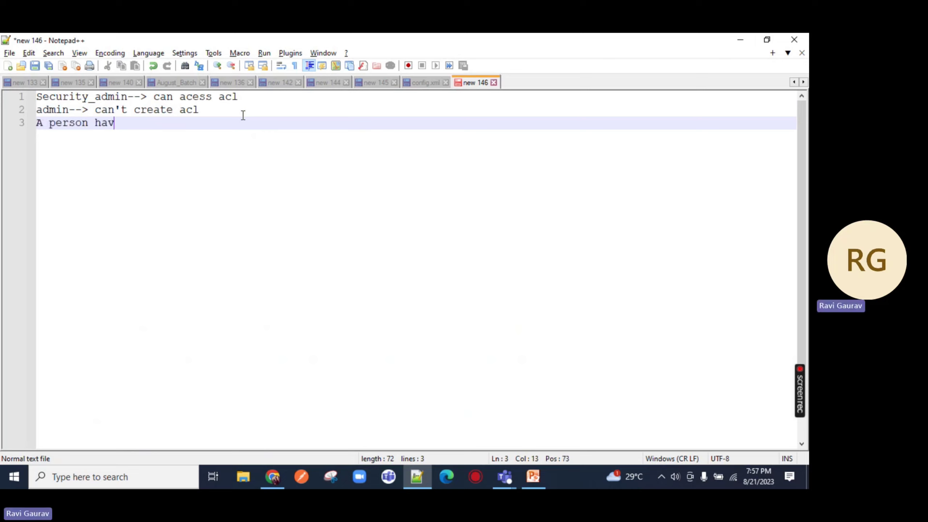
{"action": "type", "text": "ing security admin c"}
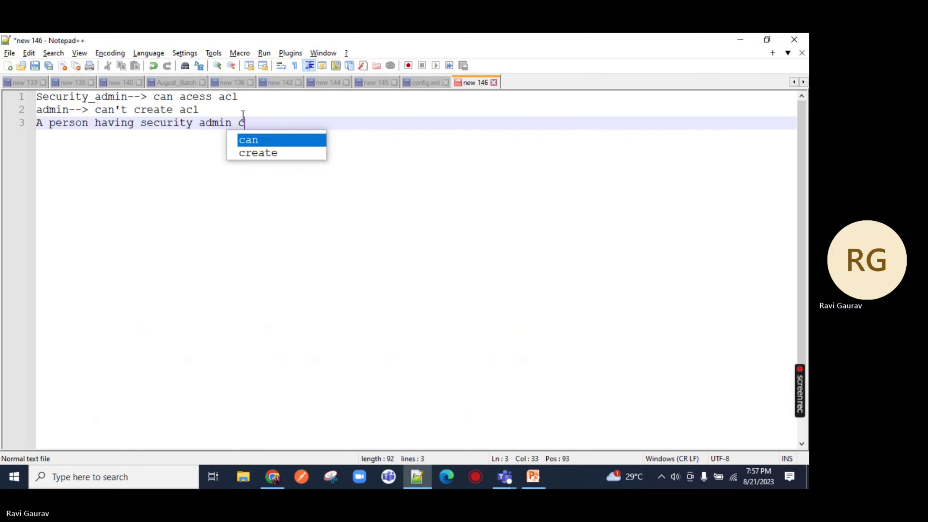
{"action": "key", "text": "BackSpace"}
{"action": "type", "text": "role can onl"}
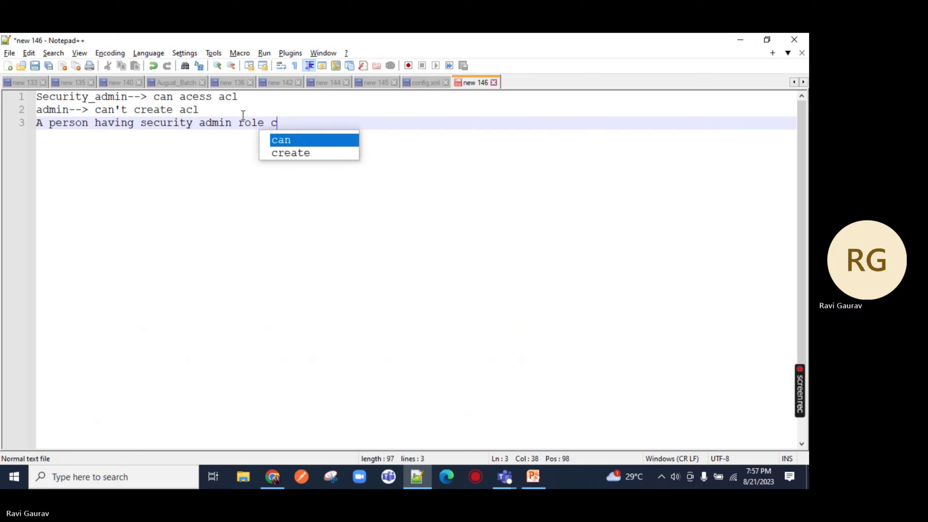
{"action": "type", "text": "y "}
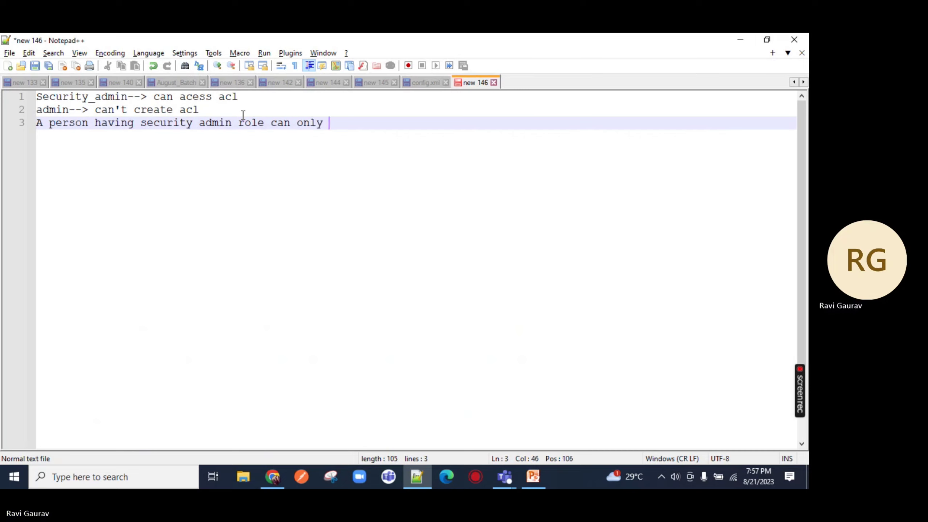
{"action": "type", "text": "give you this "}
{"action": "type", "text": "ro"}
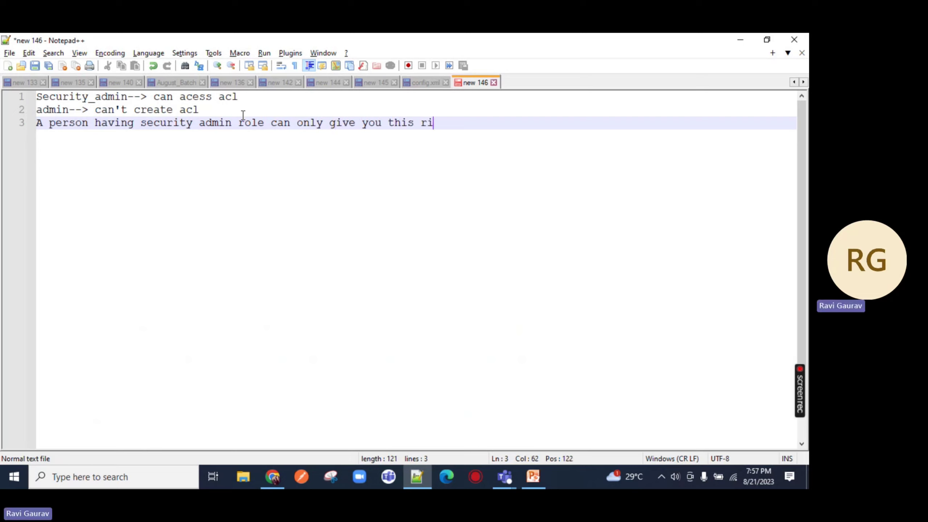
{"action": "type", "text": "le"}
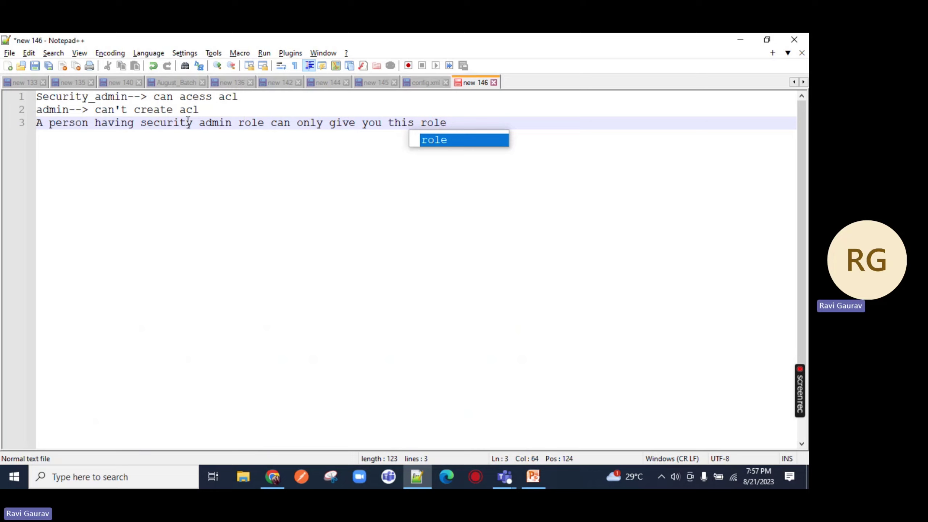
{"action": "left_click_drag", "start_coordinate": [480, 141], "coordinate": [21, 133]}
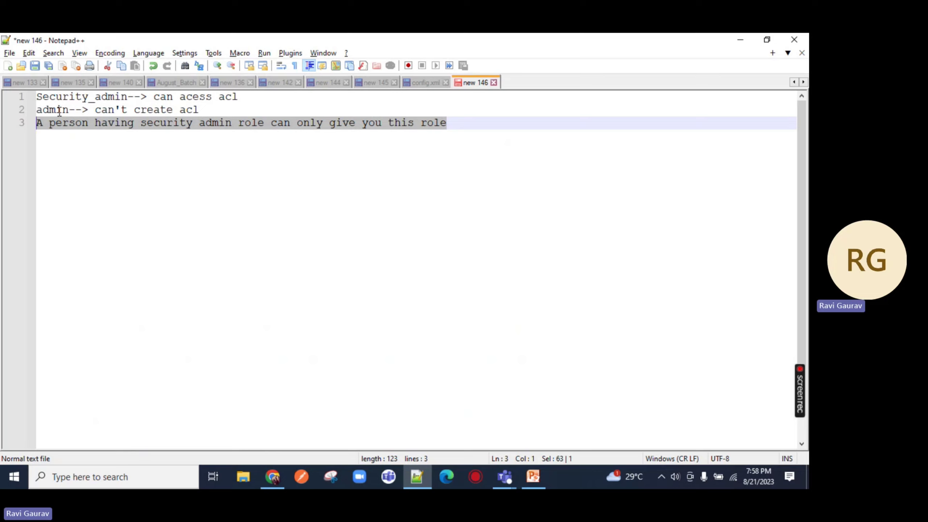
{"action": "left_click_drag", "start_coordinate": [440, 123], "coordinate": [7, 77]}
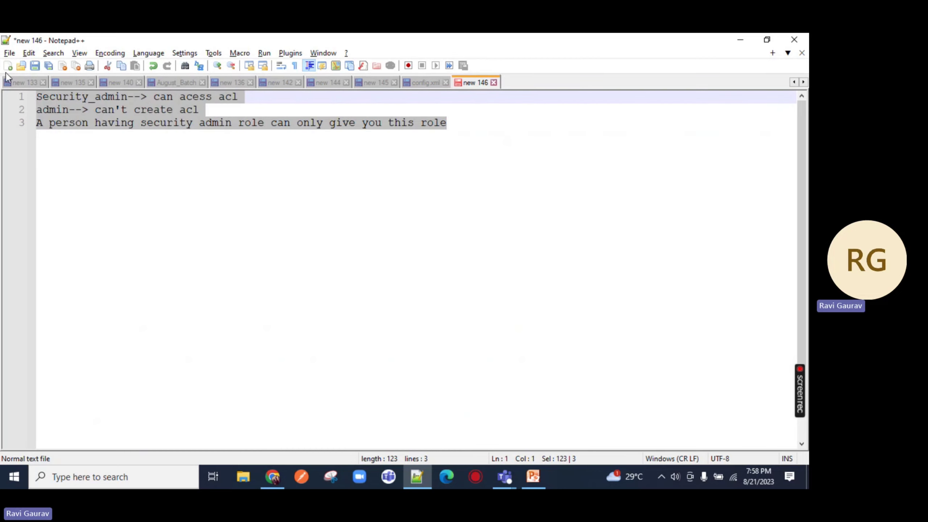
Step: Switch back to ServiceNow in Chrome and try to create a new record from the Access Controls list
{"action": "key", "text": "alt+Tab"}
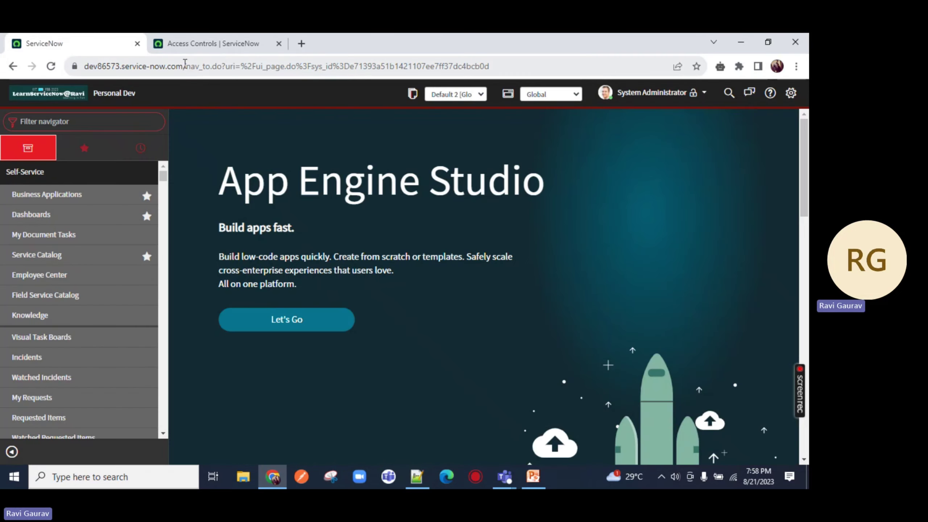
{"action": "key", "text": "ctrl+Tab"}
{"action": "left_click", "coordinate": [49, 89]}
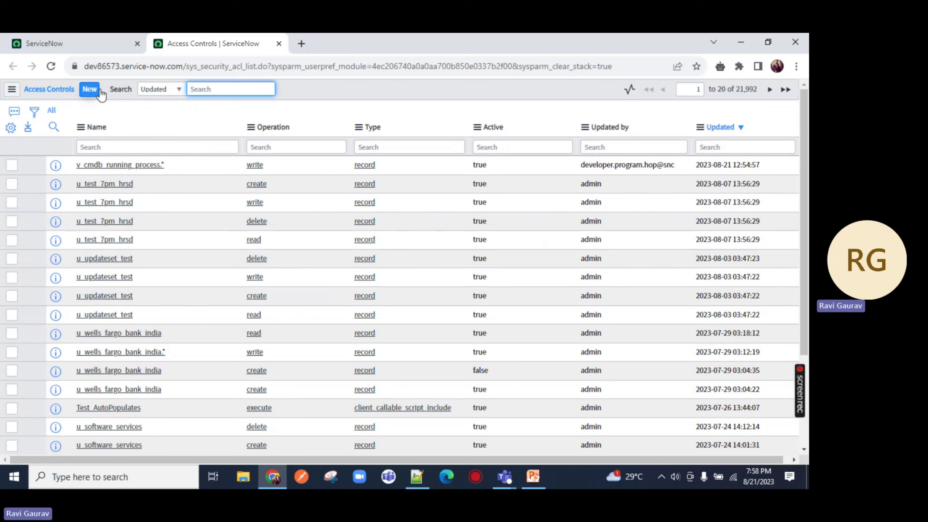
{"action": "left_click", "coordinate": [99, 92]}
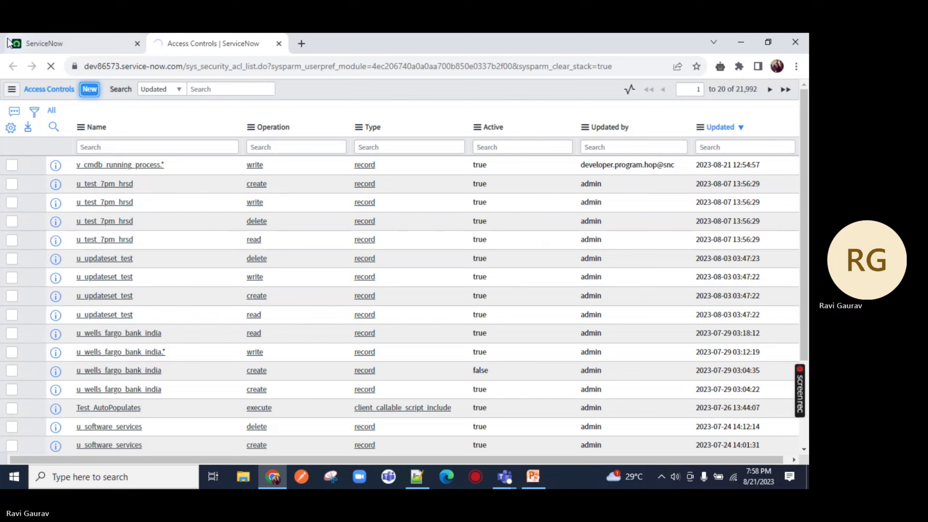
Step: Filter the application navigator on the ServiceNow home page by "acl"
{"action": "left_click", "coordinate": [92, 45]}
{"action": "type", "text": "acl"}
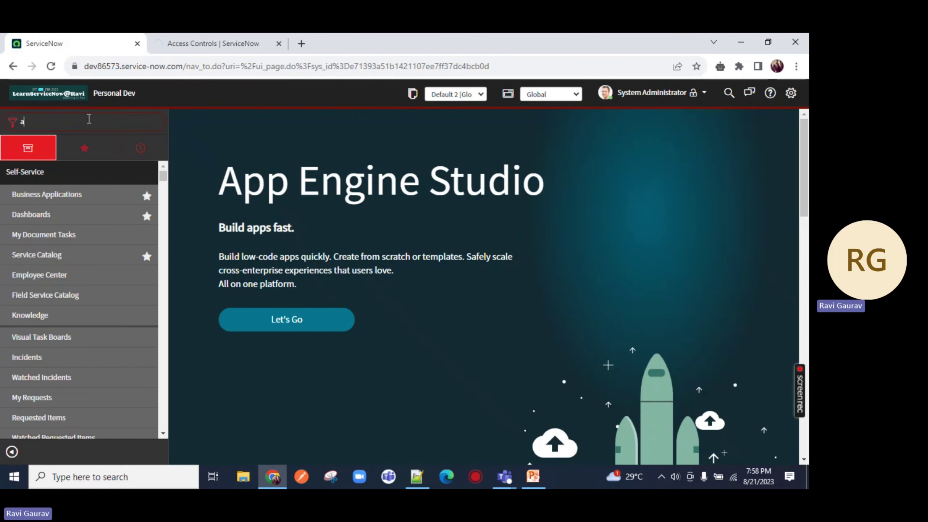
Step: Cancel the hanging Access Controls transaction by loading the instance's cancel_my_transaction.do page
{"action": "left_click", "coordinate": [245, 46]}
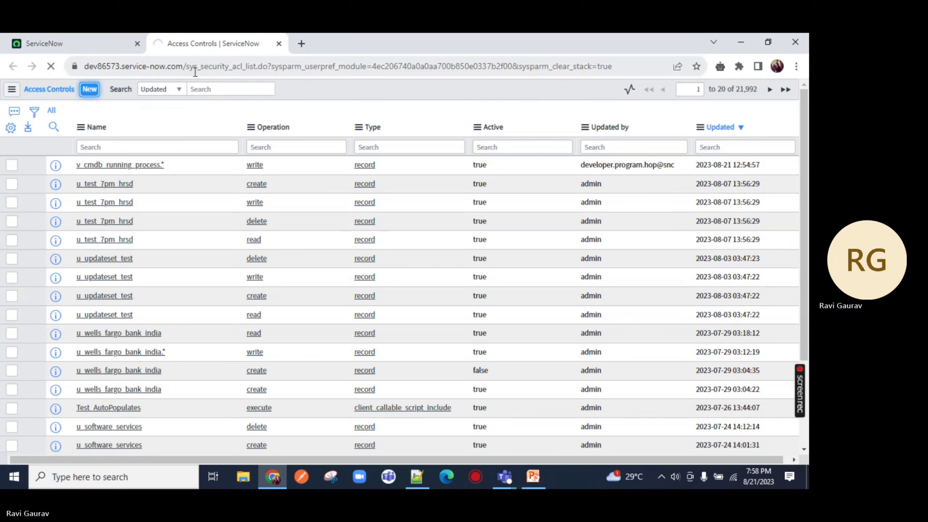
{"action": "left_click_drag", "start_coordinate": [183, 66], "coordinate": [239, 67]}
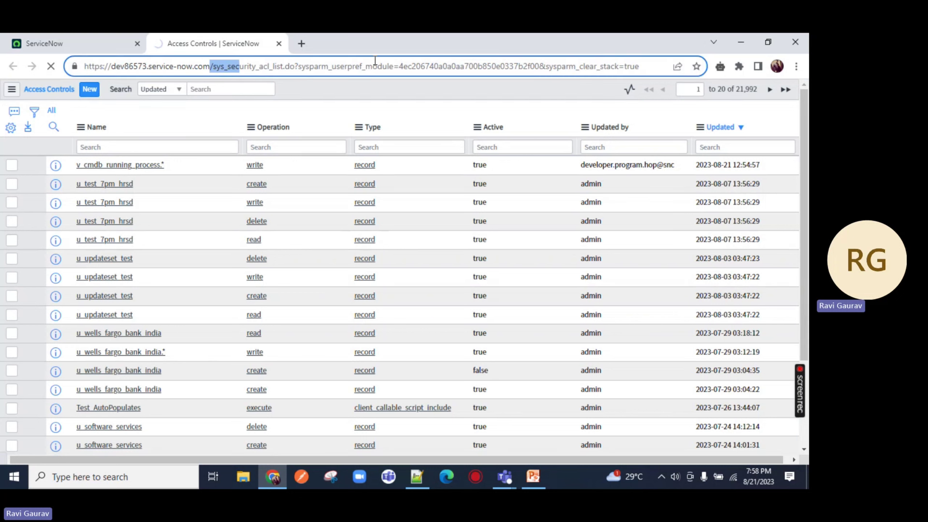
{"action": "left_click_drag", "start_coordinate": [644, 68], "coordinate": [222, 66]}
{"action": "type", "text": "can"}
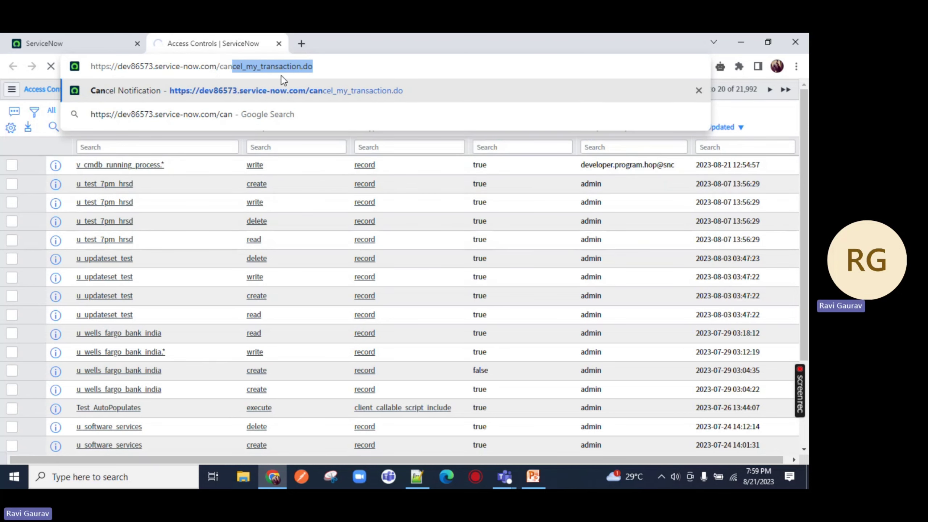
{"action": "left_click", "coordinate": [332, 68]}
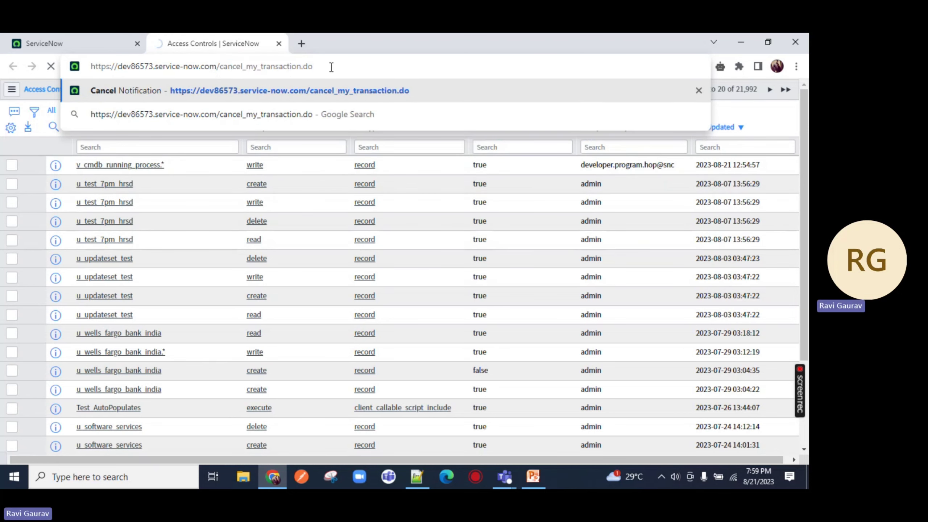
{"action": "key", "text": "Return"}
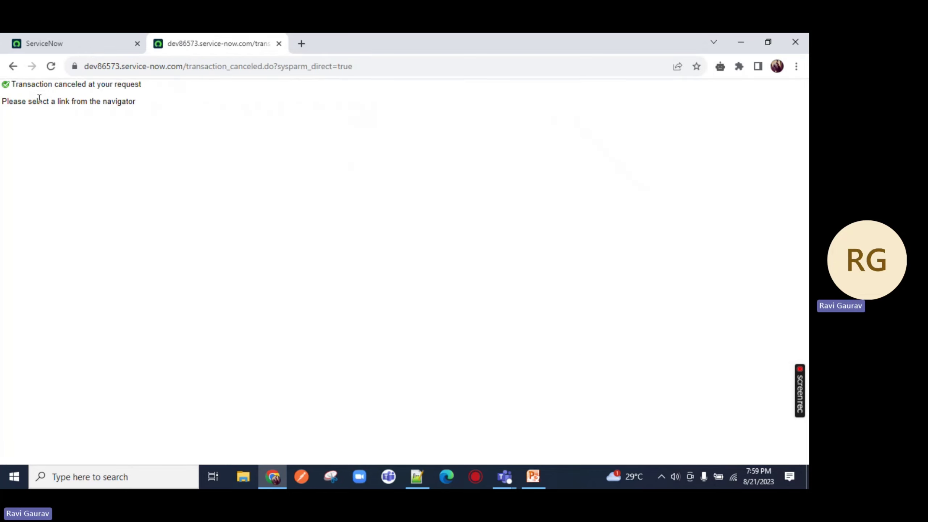
{"action": "left_click_drag", "start_coordinate": [135, 102], "coordinate": [82, 42]}
Step: Open Access Control (ACL) from the navigator in a separate browser tab and start a new access control record
{"action": "left_click", "coordinate": [82, 42]}
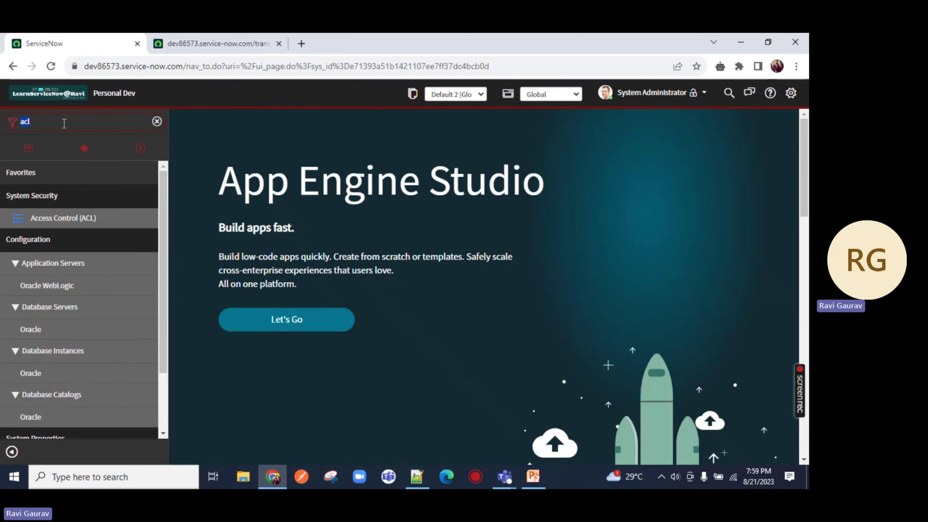
{"action": "middle_click", "coordinate": [71, 221]}
{"action": "left_click", "coordinate": [190, 43]}
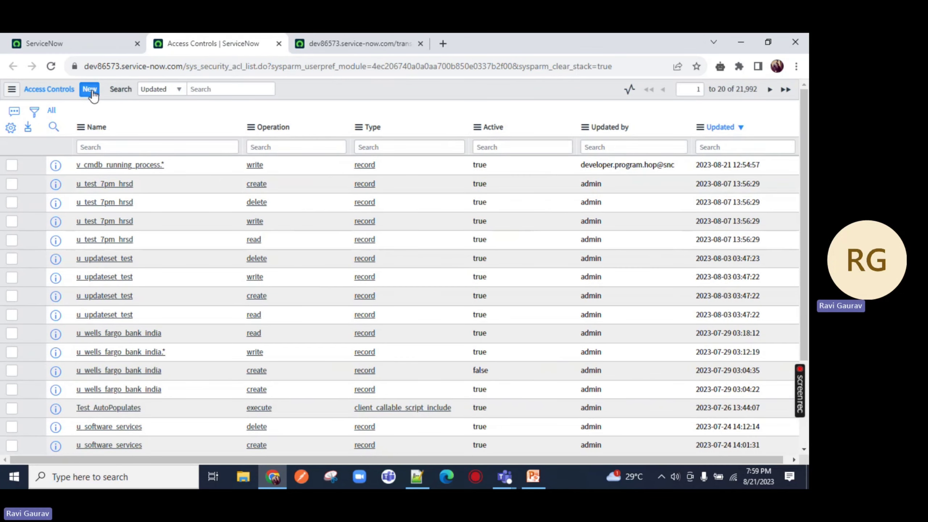
{"action": "left_click", "coordinate": [90, 89]}
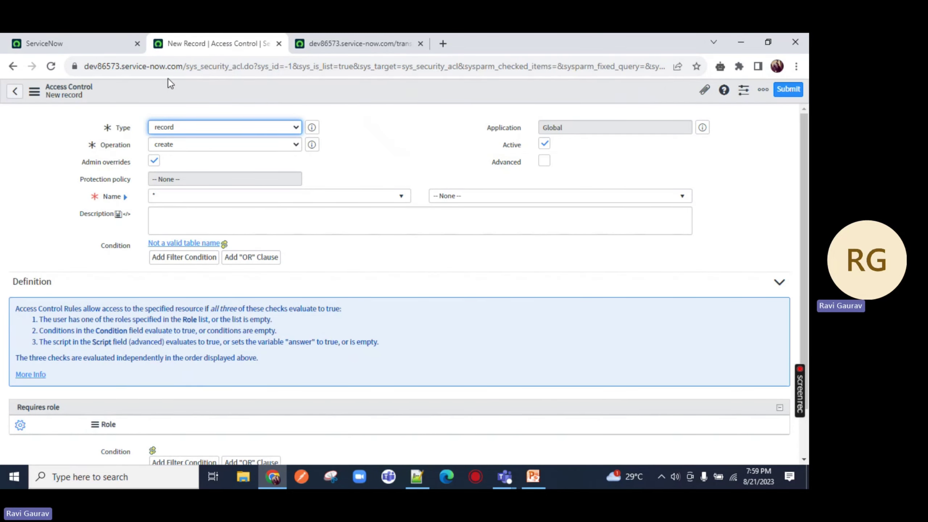
Step: Capture the new Access Control form with Snipping Tool and circle the Type label in black pen
{"action": "left_click", "coordinate": [333, 476]}
{"action": "left_click", "coordinate": [419, 205]}
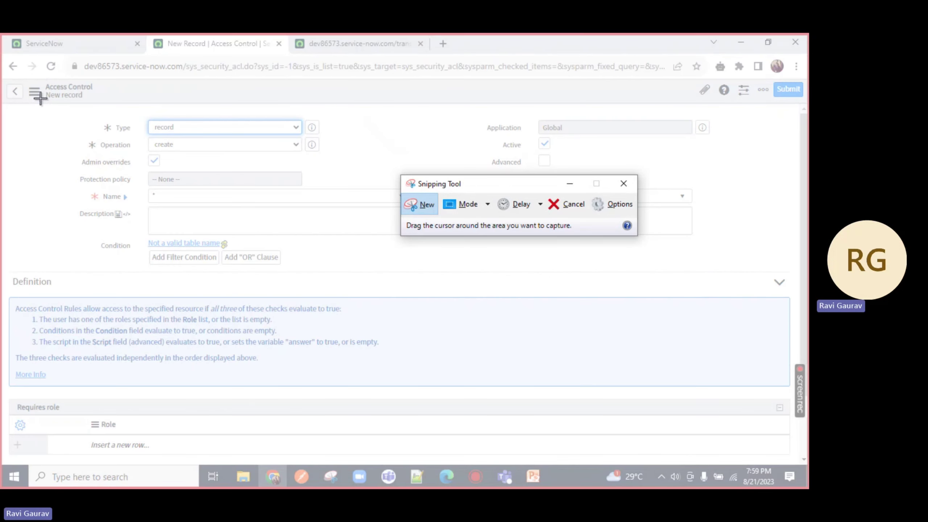
{"action": "left_click_drag", "start_coordinate": [45, 55], "coordinate": [779, 404]}
{"action": "mouse_move", "coordinate": [133, 158]}
{"action": "left_mouse_down"}
{"action": "mouse_move", "coordinate": [111, 172]}
{"action": "mouse_move", "coordinate": [138, 183]}
{"action": "mouse_move", "coordinate": [144, 160]}
{"action": "left_mouse_up"}
Step: Using the red pen, draw an arrow from the Type field and handwrite "Record" with a percentage note beside it
{"action": "left_click", "coordinate": [256, 76]}
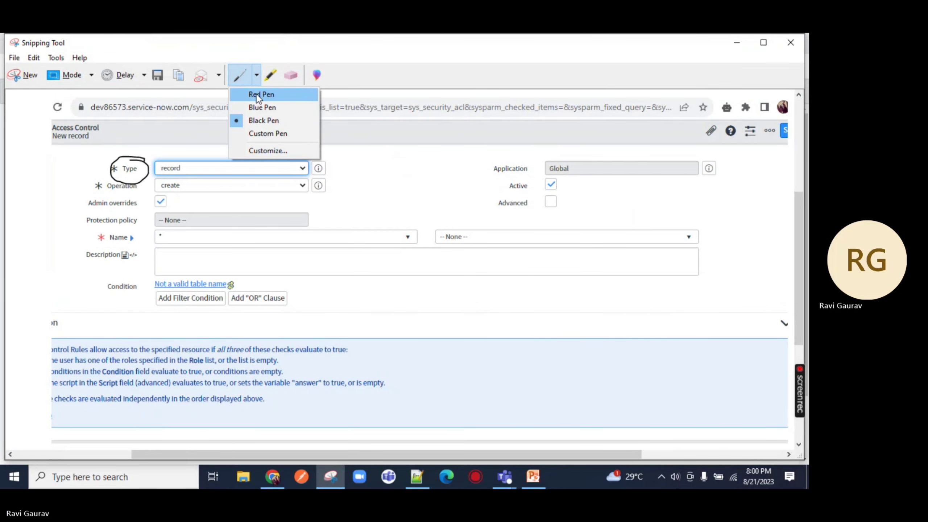
{"action": "left_click", "coordinate": [257, 94]}
{"action": "mouse_move", "coordinate": [273, 168]}
{"action": "left_mouse_down"}
{"action": "mouse_move", "coordinate": [339, 146]}
{"action": "mouse_move", "coordinate": [328, 159]}
{"action": "left_mouse_up"}
{"action": "left_click_drag", "start_coordinate": [358, 128], "coordinate": [361, 145]}
{"action": "mouse_move", "coordinate": [355, 133]}
{"action": "left_mouse_down"}
{"action": "mouse_move", "coordinate": [390, 143]}
{"action": "mouse_move", "coordinate": [426, 128]}
{"action": "left_mouse_up"}
{"action": "left_click_drag", "start_coordinate": [436, 128], "coordinate": [454, 128]}
{"action": "mouse_move", "coordinate": [472, 125]}
{"action": "left_mouse_down"}
{"action": "mouse_move", "coordinate": [461, 130]}
{"action": "mouse_move", "coordinate": [475, 135]}
{"action": "left_mouse_up"}
{"action": "mouse_move", "coordinate": [481, 110]}
{"action": "left_mouse_down"}
{"action": "mouse_move", "coordinate": [479, 129]}
{"action": "mouse_move", "coordinate": [565, 128]}
{"action": "mouse_move", "coordinate": [654, 93]}
{"action": "left_mouse_up"}
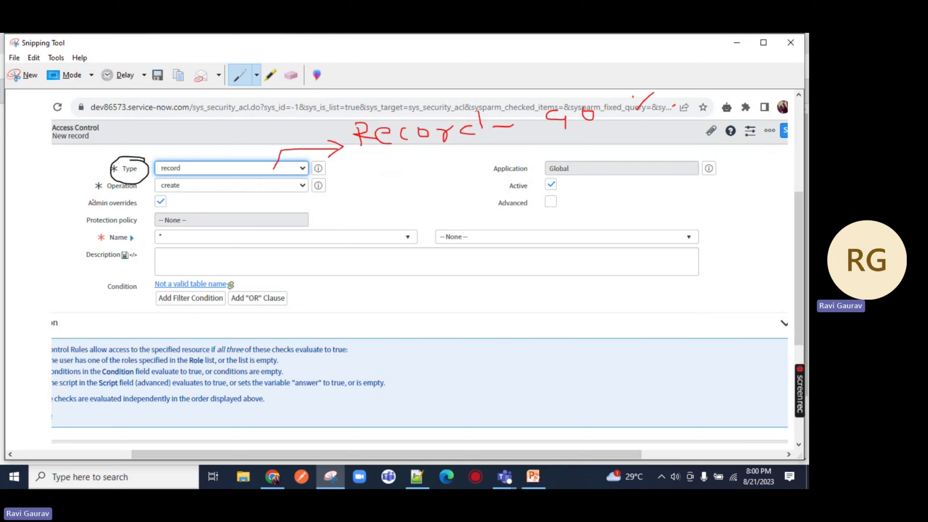
Step: Underline Operation, draw an arrow from its field to a handwritten "CRUD", and add a line beneath each letter
{"action": "left_click_drag", "start_coordinate": [103, 193], "coordinate": [144, 189]}
{"action": "mouse_move", "coordinate": [289, 188]}
{"action": "left_mouse_down"}
{"action": "mouse_move", "coordinate": [302, 198]}
{"action": "mouse_move", "coordinate": [365, 198]}
{"action": "mouse_move", "coordinate": [369, 211]}
{"action": "left_mouse_up"}
{"action": "mouse_move", "coordinate": [441, 177]}
{"action": "left_mouse_down"}
{"action": "mouse_move", "coordinate": [447, 195]}
{"action": "mouse_move", "coordinate": [500, 187]}
{"action": "mouse_move", "coordinate": [522, 153]}
{"action": "mouse_move", "coordinate": [561, 174]}
{"action": "left_mouse_up"}
{"action": "left_click_drag", "start_coordinate": [561, 136], "coordinate": [556, 176]}
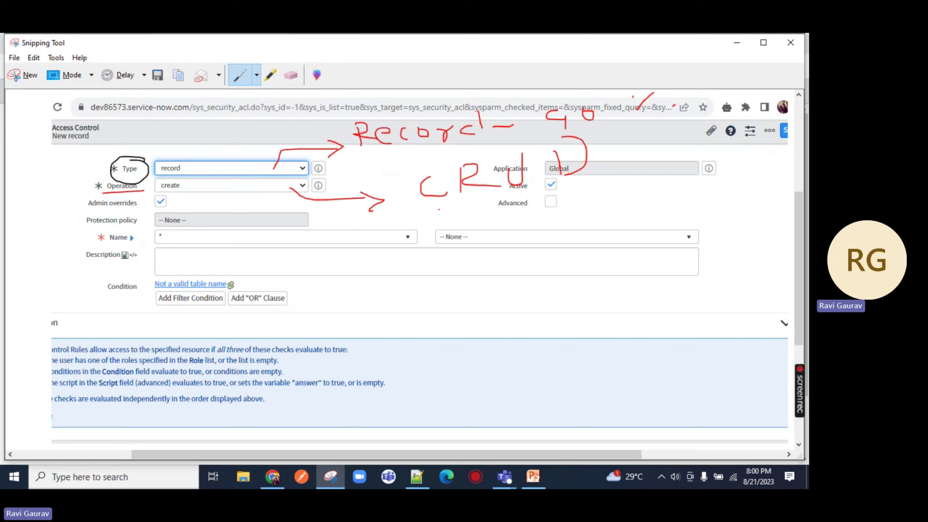
{"action": "left_click_drag", "start_coordinate": [441, 209], "coordinate": [446, 249]}
{"action": "left_click_drag", "start_coordinate": [475, 198], "coordinate": [486, 249]}
{"action": "left_click_drag", "start_coordinate": [539, 190], "coordinate": [559, 251]}
{"action": "left_click_drag", "start_coordinate": [589, 176], "coordinate": [601, 231]}
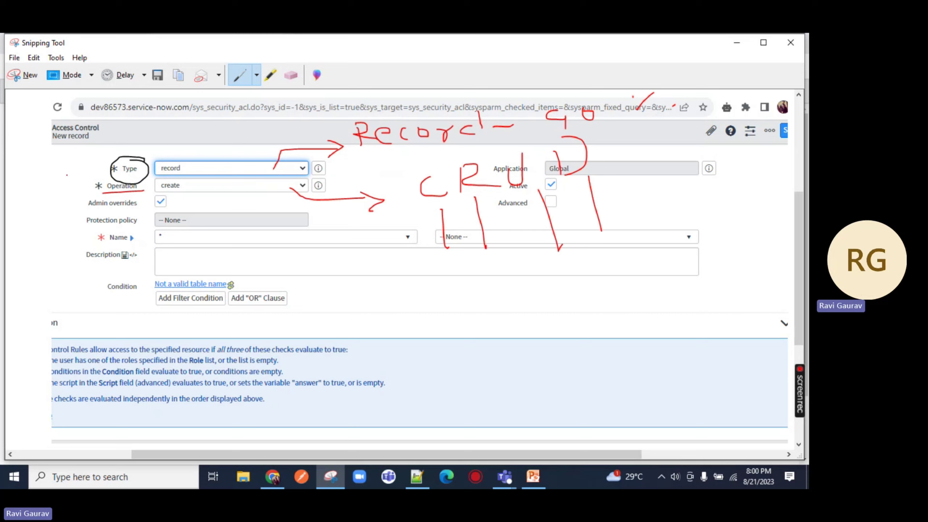
Step: Draw red arrows pointing at the Type, Operation and Name labels, and underline Name
{"action": "left_click_drag", "start_coordinate": [68, 168], "coordinate": [133, 167]}
{"action": "left_click_drag", "start_coordinate": [118, 161], "coordinate": [121, 173]}
{"action": "mouse_move", "coordinate": [53, 185]}
{"action": "left_mouse_down"}
{"action": "mouse_move", "coordinate": [88, 184]}
{"action": "mouse_move", "coordinate": [75, 191]}
{"action": "left_mouse_up"}
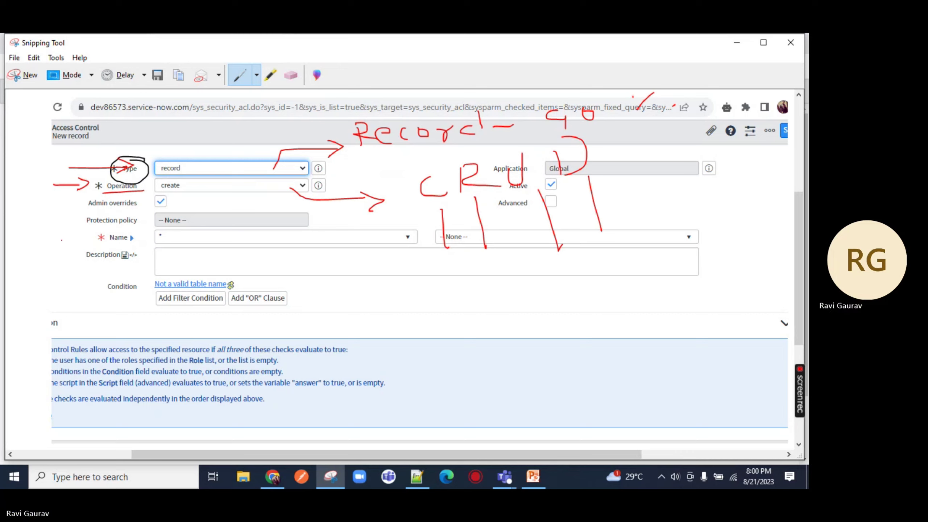
{"action": "mouse_move", "coordinate": [61, 242]}
{"action": "left_mouse_down"}
{"action": "mouse_move", "coordinate": [92, 241]}
{"action": "mouse_move", "coordinate": [84, 258]}
{"action": "mouse_move", "coordinate": [133, 250]}
{"action": "left_mouse_up"}
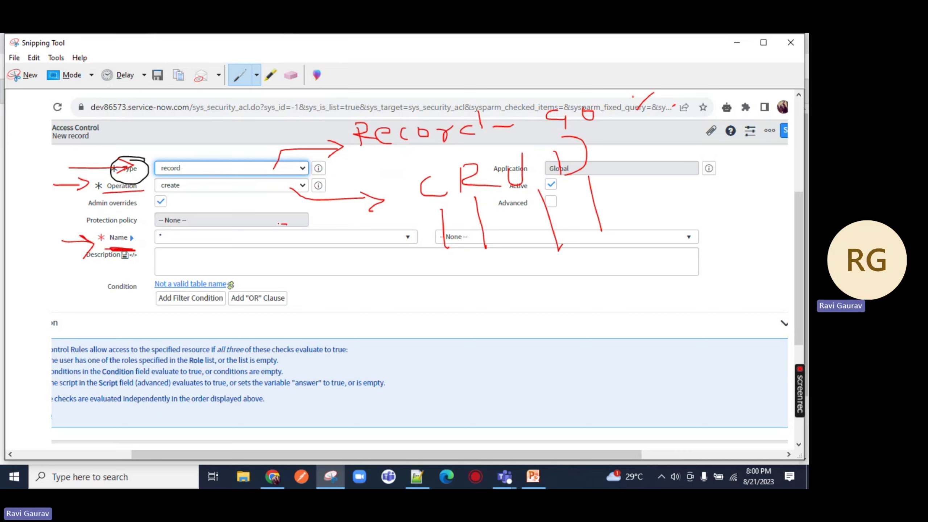
Step: Circle the first Name field and label it "Table", then draw an arrow from the second one labelled "field"
{"action": "left_click_drag", "start_coordinate": [282, 224], "coordinate": [316, 295]}
{"action": "left_click_drag", "start_coordinate": [304, 293], "coordinate": [333, 316]}
{"action": "mouse_move", "coordinate": [339, 321]}
{"action": "left_mouse_down"}
{"action": "mouse_move", "coordinate": [341, 331]}
{"action": "mouse_move", "coordinate": [328, 333]}
{"action": "left_mouse_up"}
{"action": "mouse_move", "coordinate": [346, 303]}
{"action": "left_mouse_down"}
{"action": "mouse_move", "coordinate": [362, 325]}
{"action": "mouse_move", "coordinate": [387, 321]}
{"action": "left_mouse_up"}
{"action": "left_click_drag", "start_coordinate": [580, 235], "coordinate": [585, 294]}
{"action": "left_click_drag", "start_coordinate": [589, 277], "coordinate": [573, 334]}
{"action": "mouse_move", "coordinate": [562, 317]}
{"action": "left_mouse_down"}
{"action": "mouse_move", "coordinate": [583, 313]}
{"action": "mouse_move", "coordinate": [589, 331]}
{"action": "left_mouse_up"}
{"action": "left_click_drag", "start_coordinate": [594, 320], "coordinate": [625, 331]}
{"action": "left_click_drag", "start_coordinate": [647, 314], "coordinate": [649, 340]}
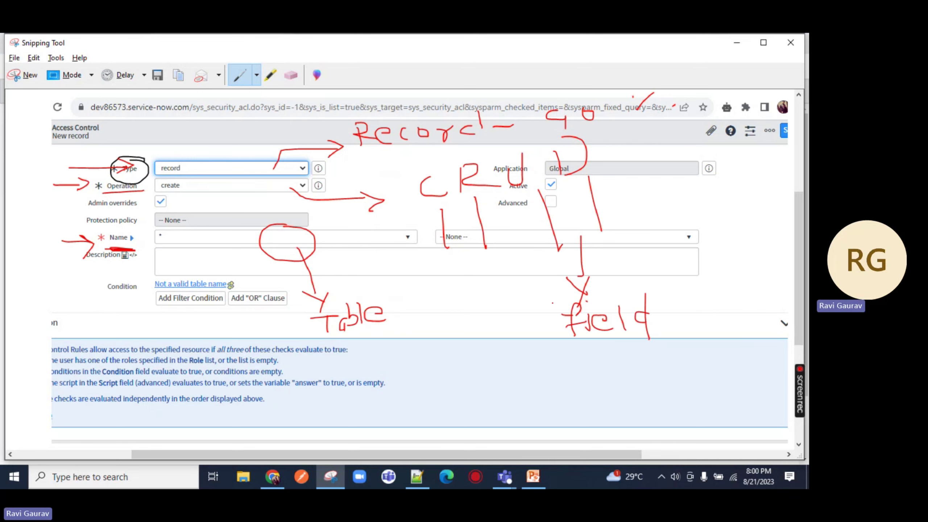
Step: Switch back to the access control form in Chrome, choose record as the Type, and highlight the Operation label
{"action": "key", "text": "alt+Tab"}
{"action": "left_click", "coordinate": [269, 128]}
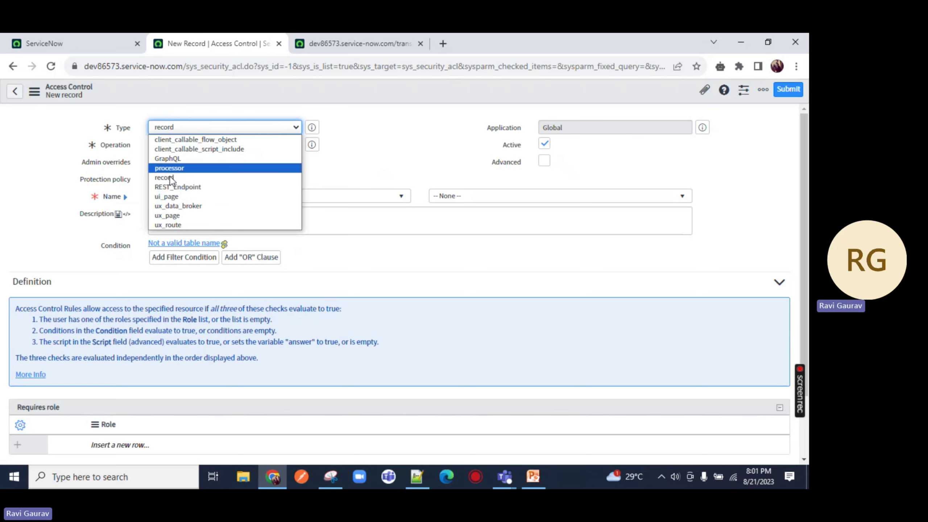
{"action": "left_click", "coordinate": [158, 178]}
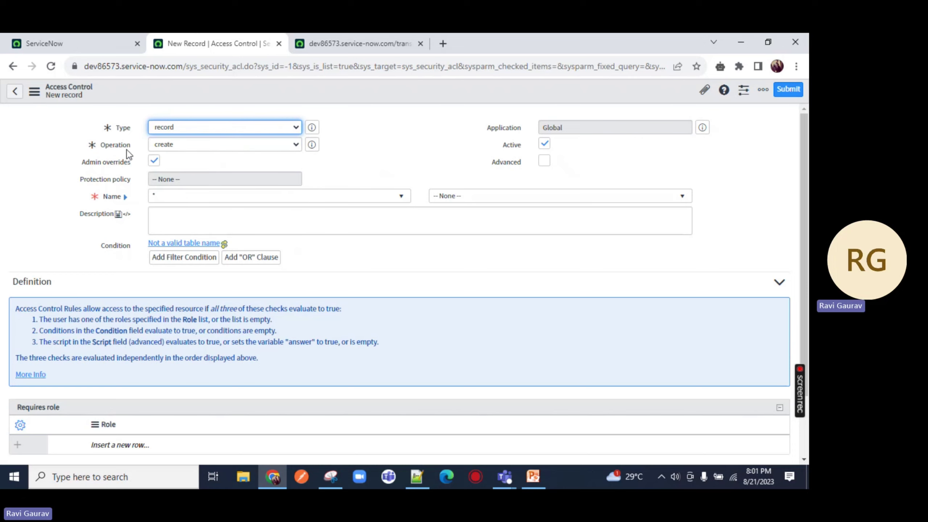
{"action": "double_click", "coordinate": [111, 146]}
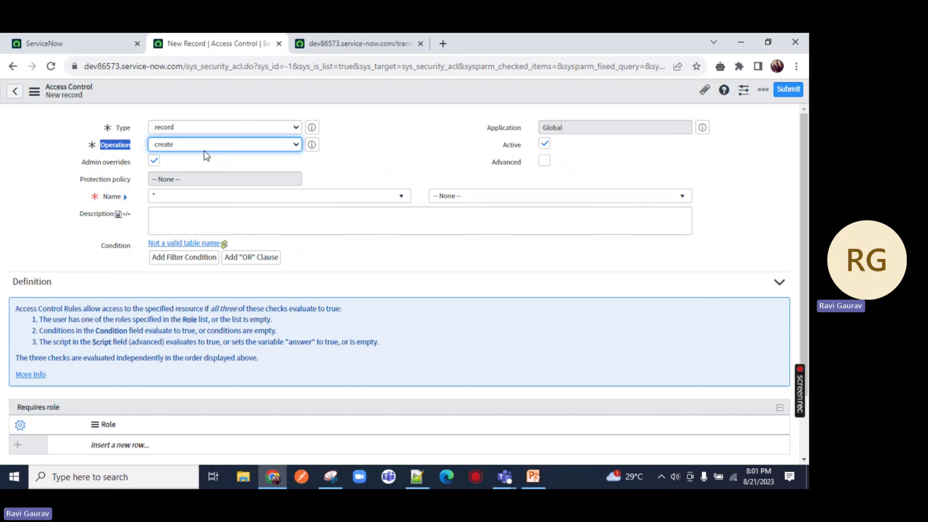
Step: Filter the application navigator by "Incident" and open the Incidents list in a separate browser tab beside the access control record
{"action": "left_click", "coordinate": [74, 43]}
{"action": "type", "text": "Incident"}
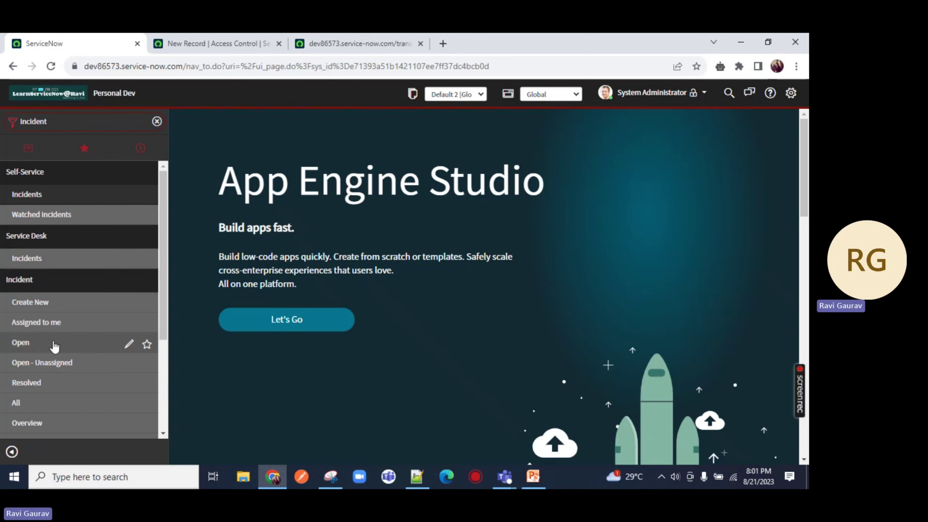
{"action": "scroll", "coordinate": [56, 345], "scroll_direction": "down", "scroll_amount": 3}
{"action": "middle_click", "coordinate": [30, 289]}
{"action": "left_click_drag", "start_coordinate": [244, 50], "coordinate": [301, 55]}
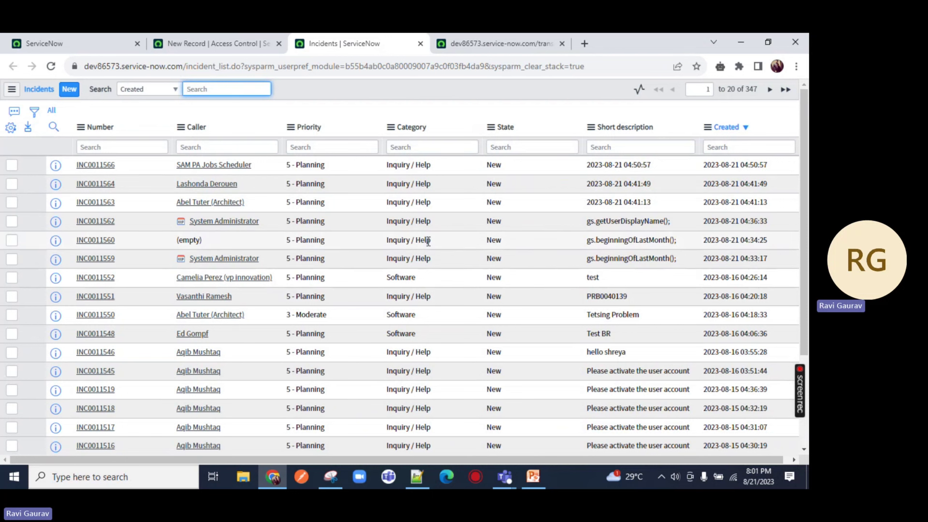
Step: Review the available Operation choices on the new access control record
{"action": "left_click", "coordinate": [220, 46]}
{"action": "left_click", "coordinate": [191, 142]}
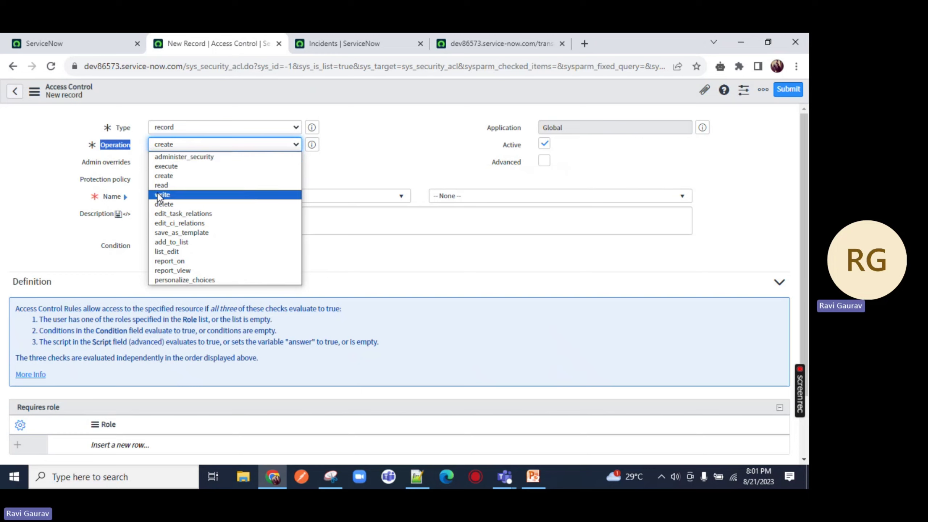
{"action": "left_click", "coordinate": [390, 140]}
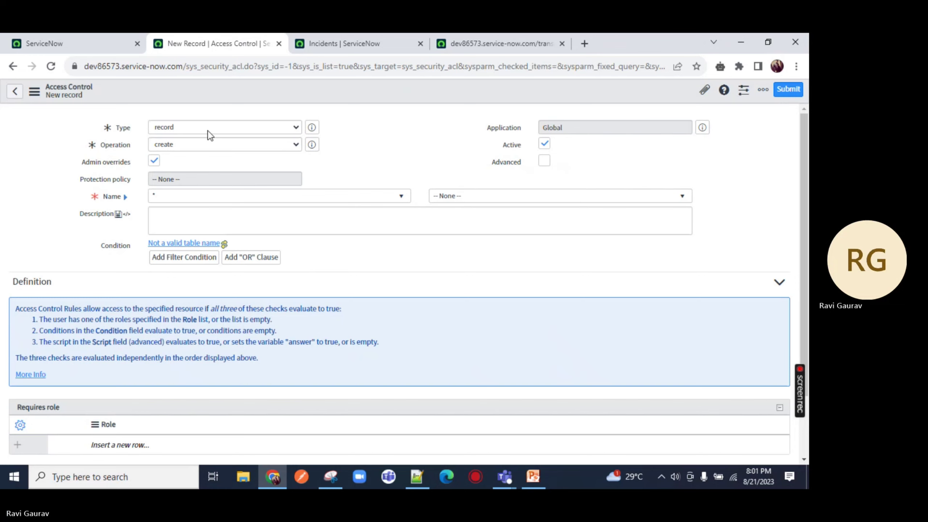
Step: Close the cancelled-transaction page and open the newest incident from the Incidents list in its own browser tab
{"action": "left_click", "coordinate": [519, 48]}
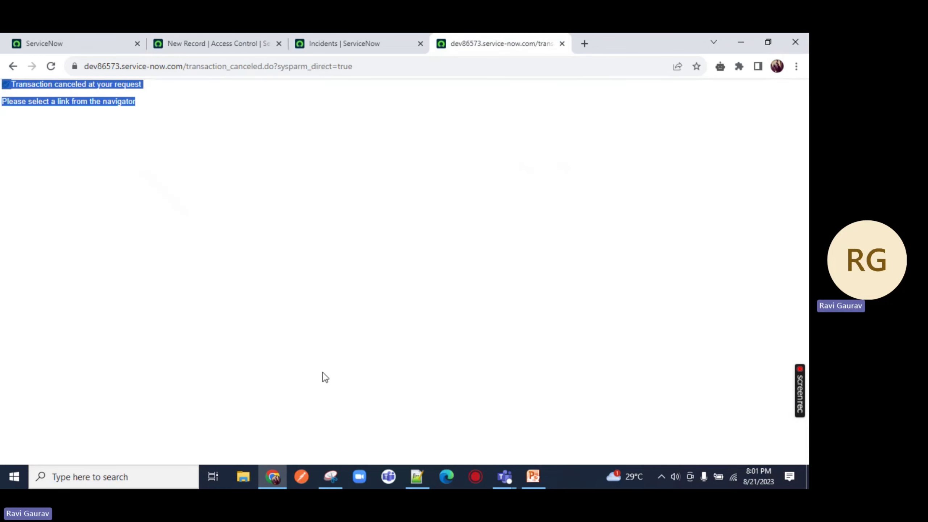
{"action": "left_click", "coordinate": [562, 44]}
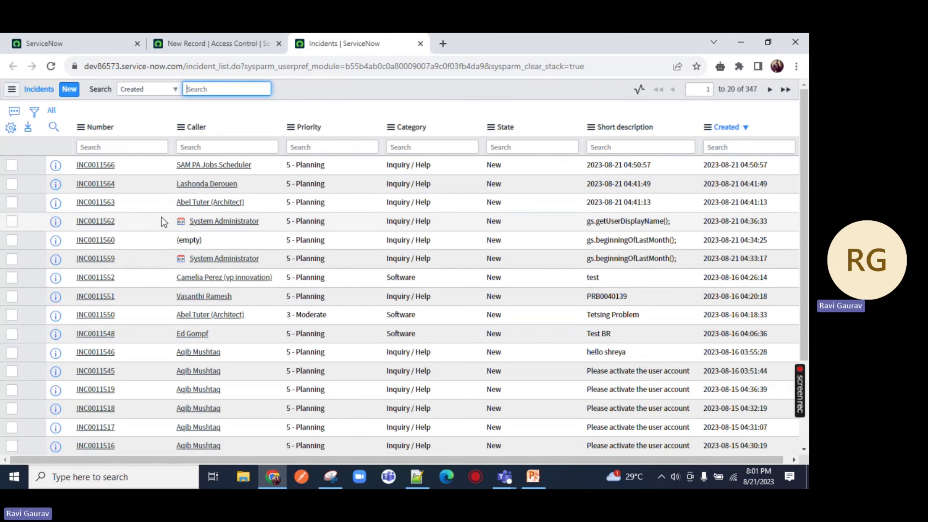
{"action": "middle_click", "coordinate": [96, 165]}
{"action": "left_click", "coordinate": [497, 47]}
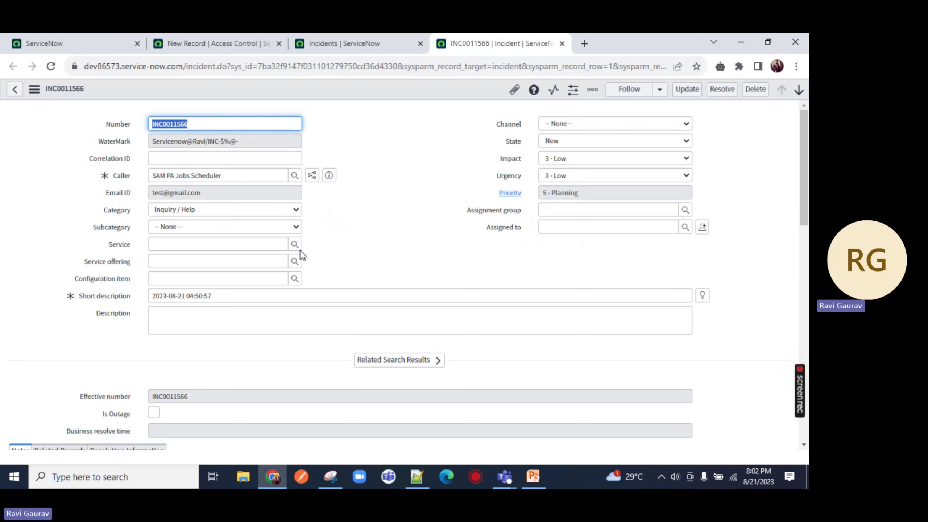
Step: Return to the new access control record and disable Admin overrides
{"action": "left_click", "coordinate": [343, 44]}
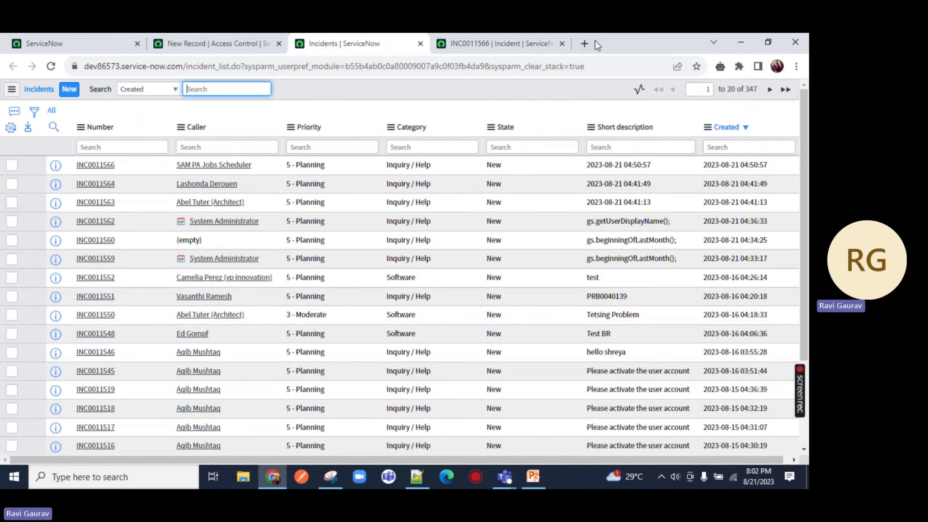
{"action": "left_click", "coordinate": [211, 44]}
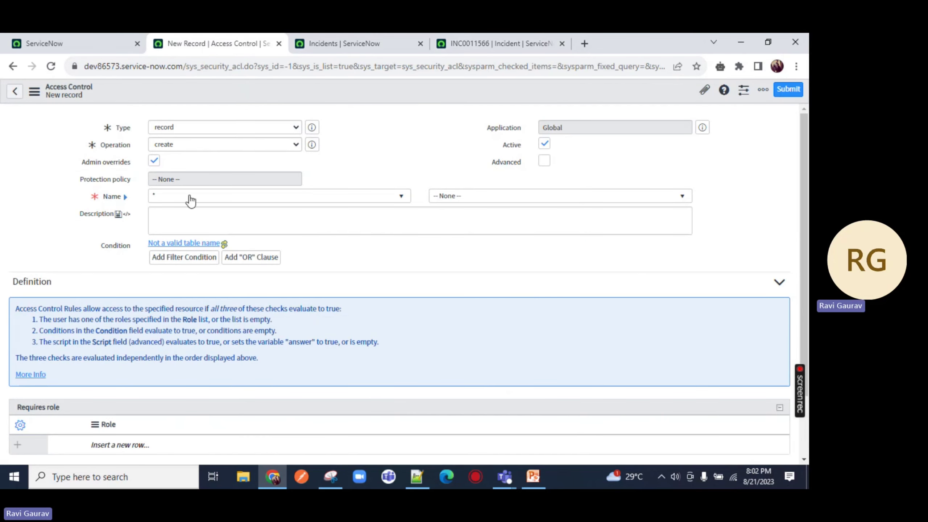
{"action": "left_click_drag", "start_coordinate": [84, 166], "coordinate": [127, 163]}
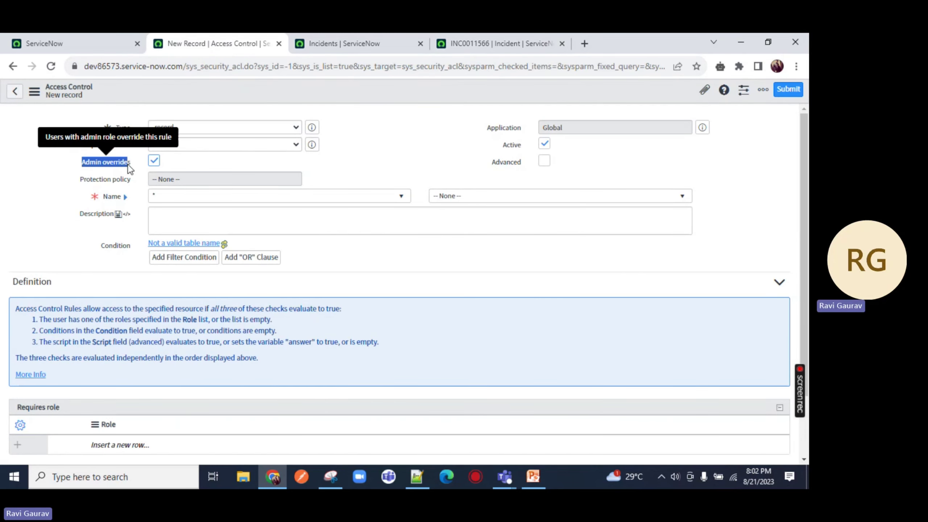
{"action": "left_click", "coordinate": [152, 164]}
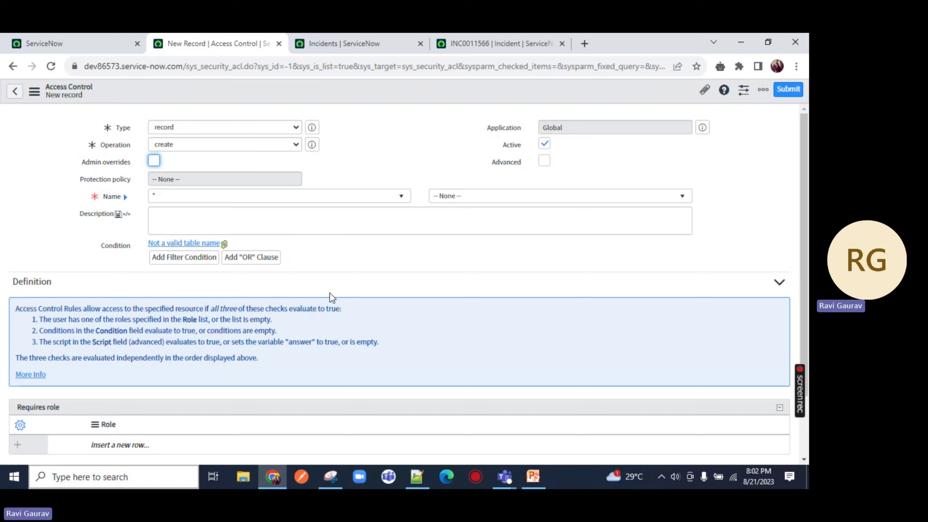
{"action": "left_click_drag", "start_coordinate": [82, 162], "coordinate": [138, 157]}
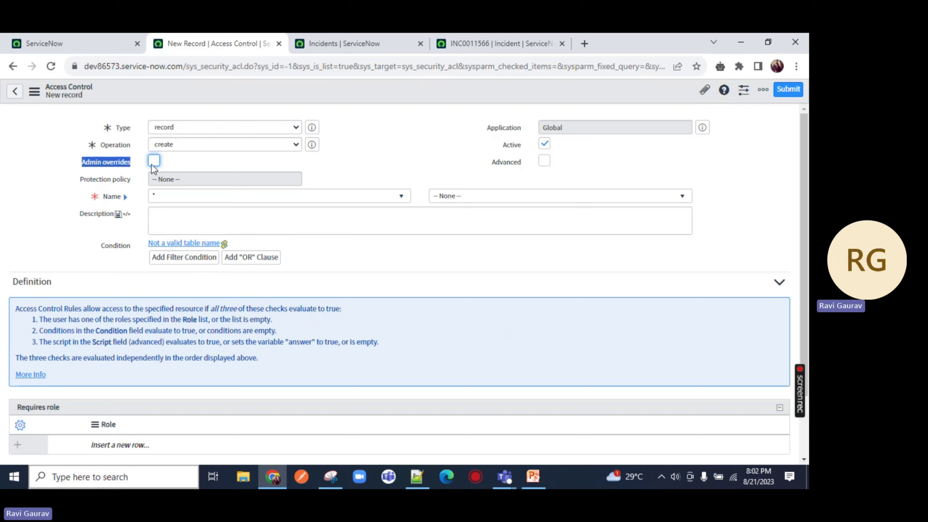
{"action": "left_click", "coordinate": [153, 161]}
Step: Keep the Operation on create and set the table in the Name field to Incident [incident]
{"action": "double_click", "coordinate": [111, 197]}
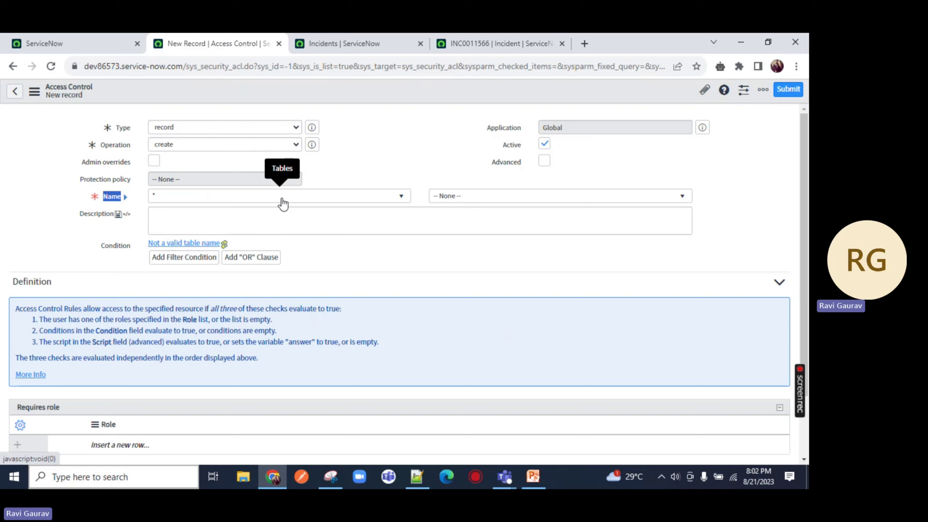
{"action": "left_click", "coordinate": [193, 143]}
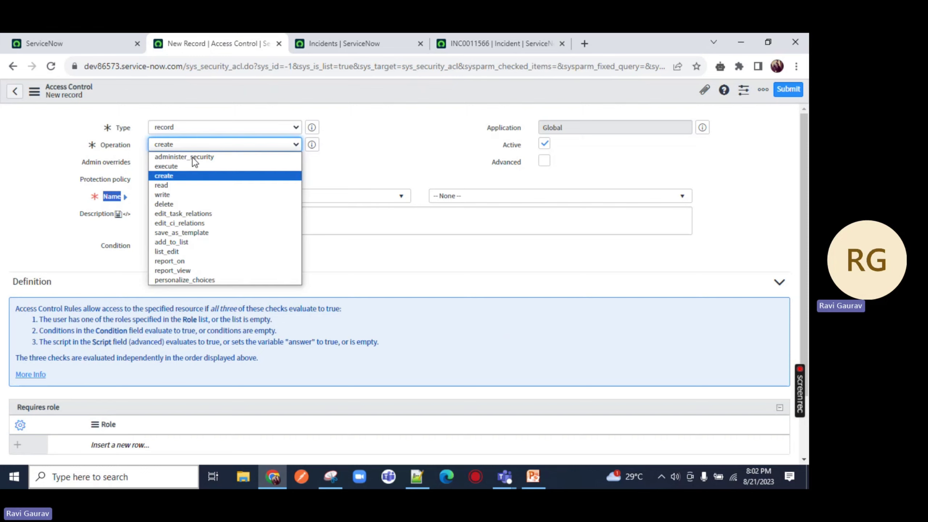
{"action": "left_click", "coordinate": [274, 176]}
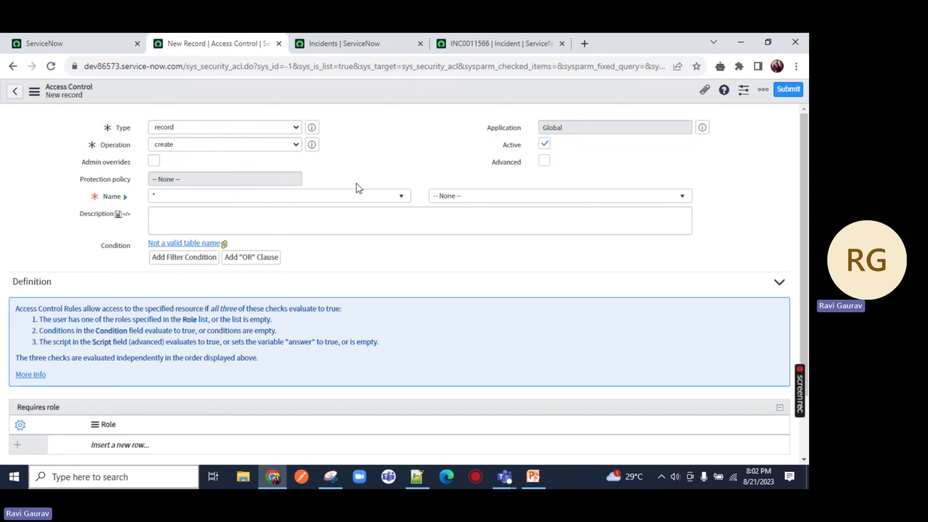
{"action": "left_click", "coordinate": [330, 198]}
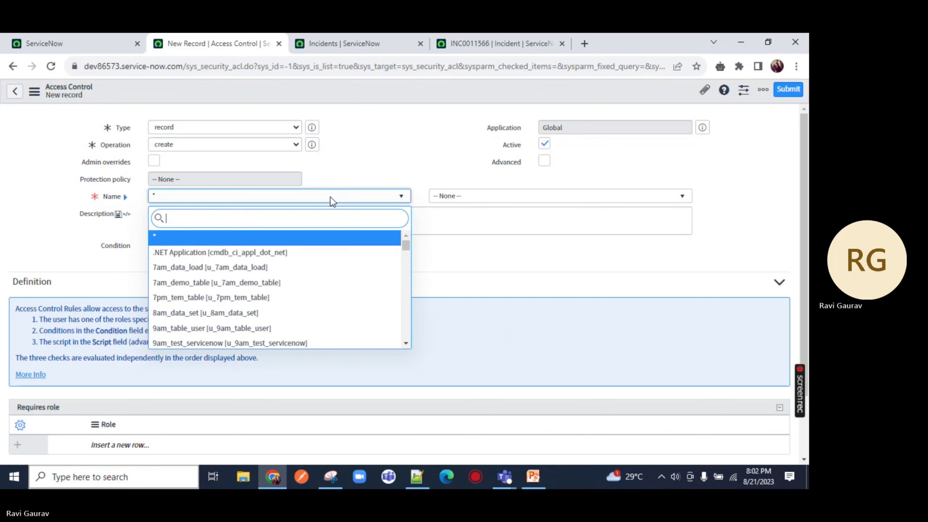
{"action": "type", "text": "incident"}
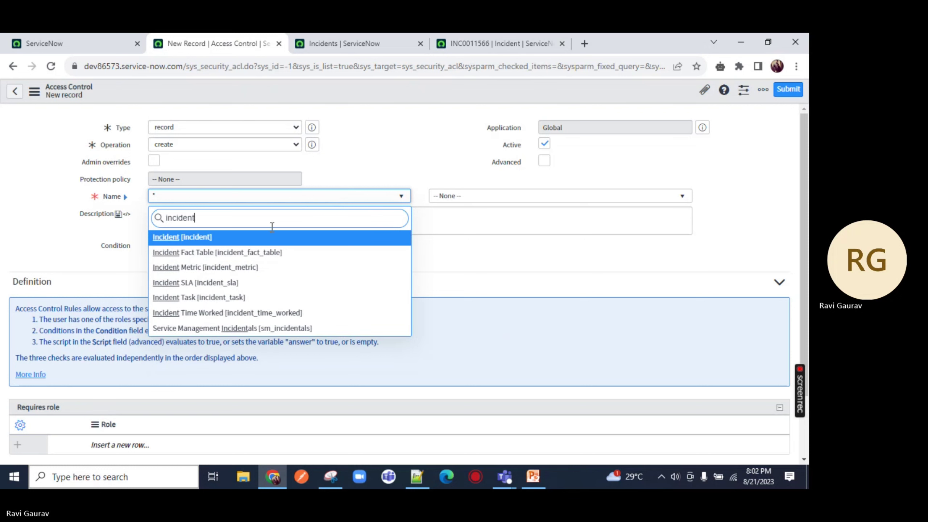
{"action": "left_click", "coordinate": [243, 237]}
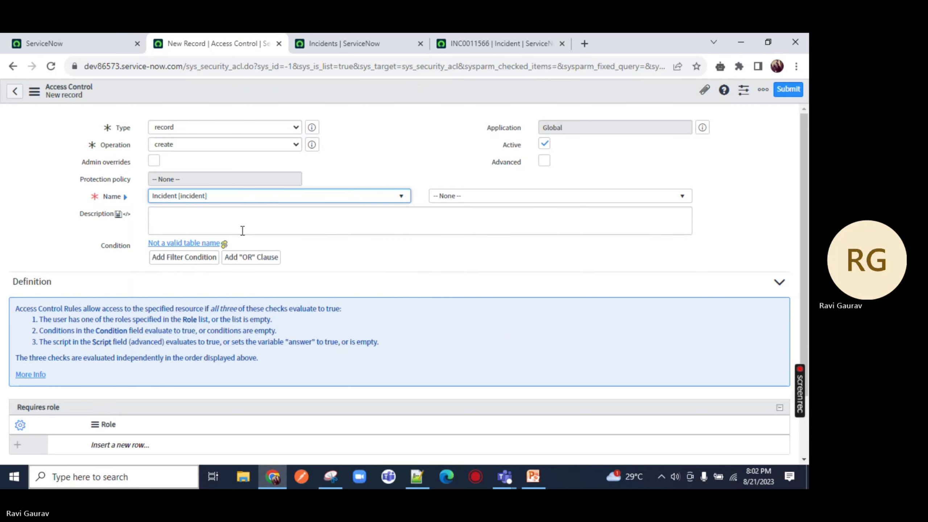
Step: Look through the Incident table's field choices in the Name row, leaving the field at None
{"action": "left_click", "coordinate": [557, 203]}
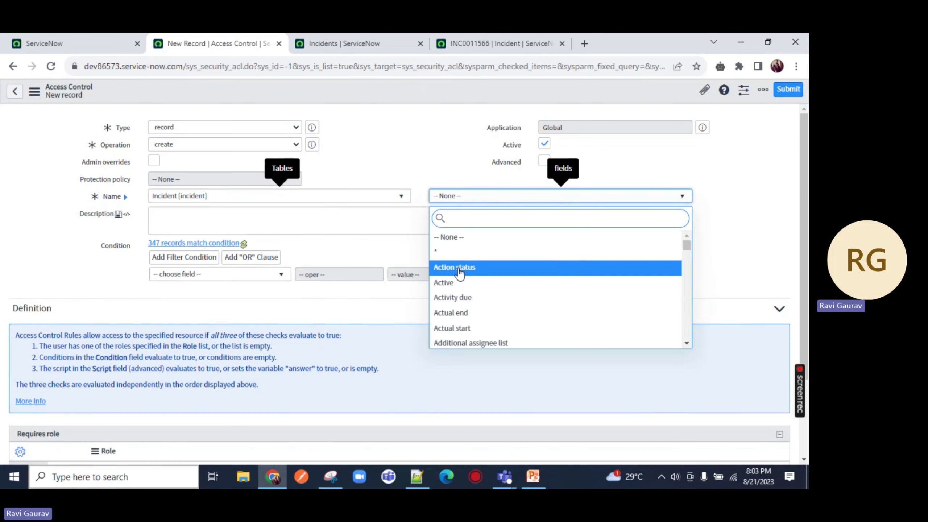
{"action": "mouse_move", "coordinate": [686, 246]}
{"action": "left_mouse_down"}
{"action": "mouse_move", "coordinate": [696, 343]}
{"action": "mouse_move", "coordinate": [696, 236]}
{"action": "left_mouse_up"}
{"action": "left_click", "coordinate": [734, 229]}
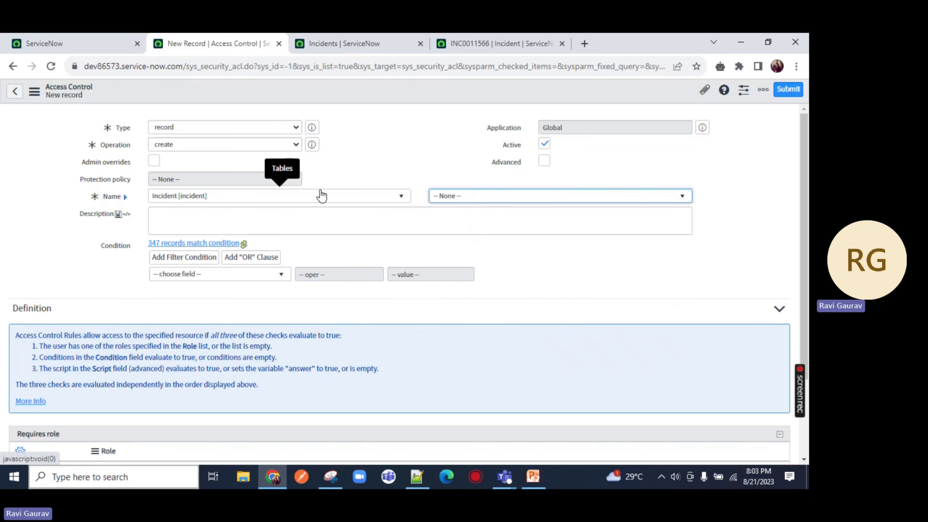
Step: Switch to the PowerPoint presentation and go to the slide "Types of ACL in ServiceNow"
{"action": "left_click", "coordinate": [532, 479]}
{"action": "left_click", "coordinate": [38, 257]}
{"action": "left_click", "coordinate": [66, 348]}
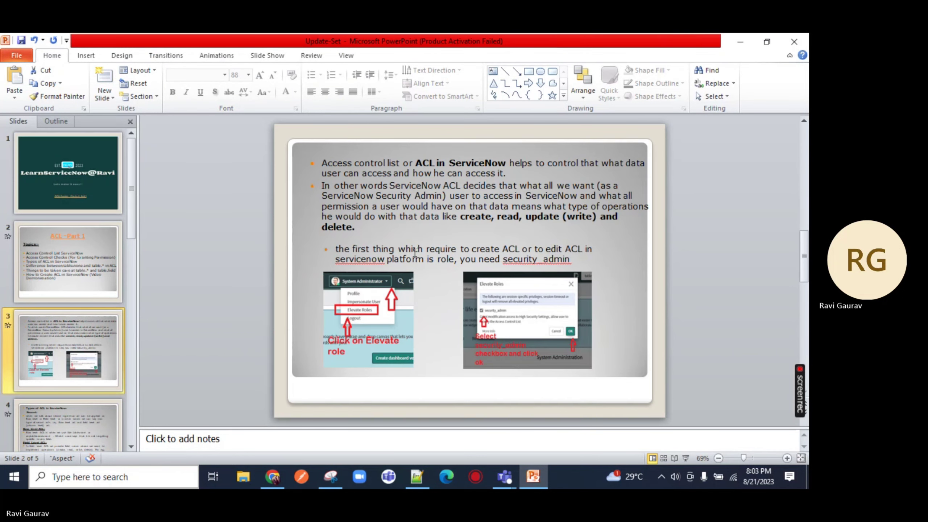
{"action": "key", "text": "Down"}
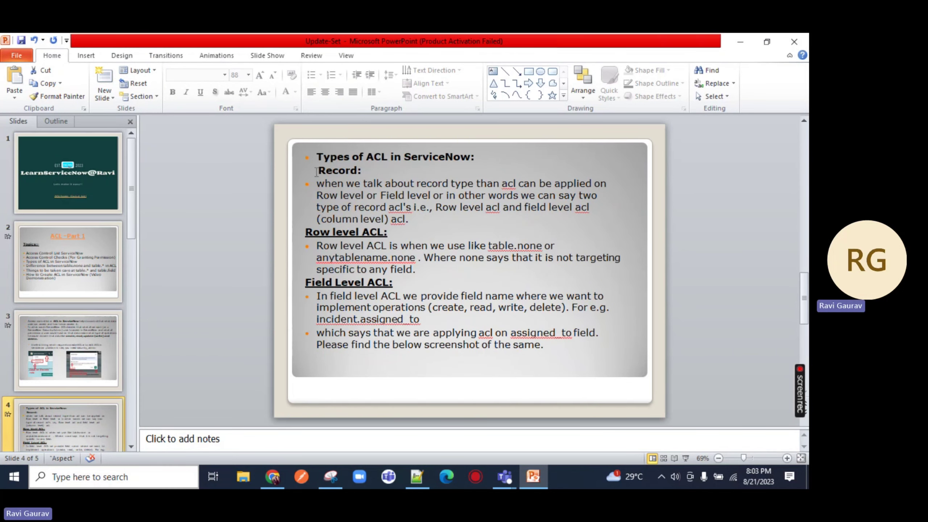
Step: Point out the Record type and the Row level ACL explanation with its table.none example on the slide
{"action": "triple_click", "coordinate": [317, 172]}
{"action": "left_click_drag", "start_coordinate": [300, 238], "coordinate": [306, 235]}
{"action": "left_click_drag", "start_coordinate": [409, 244], "coordinate": [488, 245]}
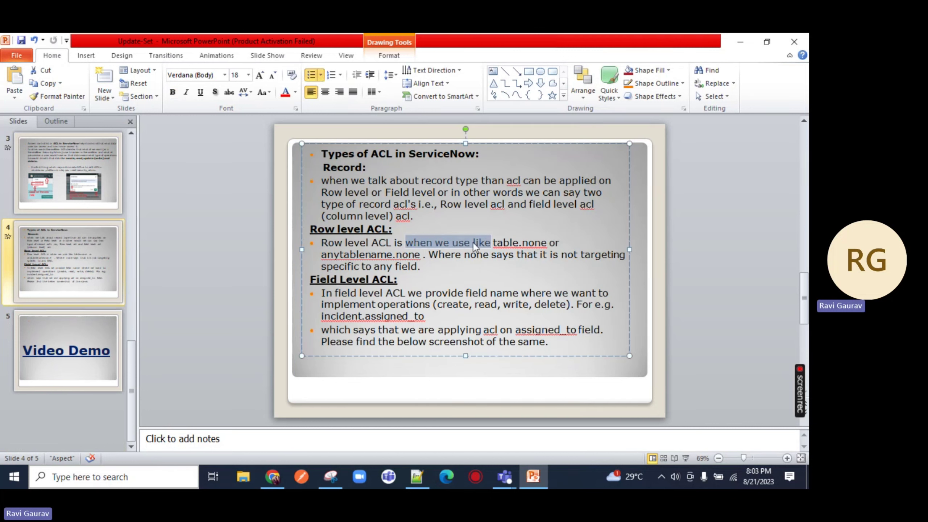
{"action": "left_click", "coordinate": [511, 244]}
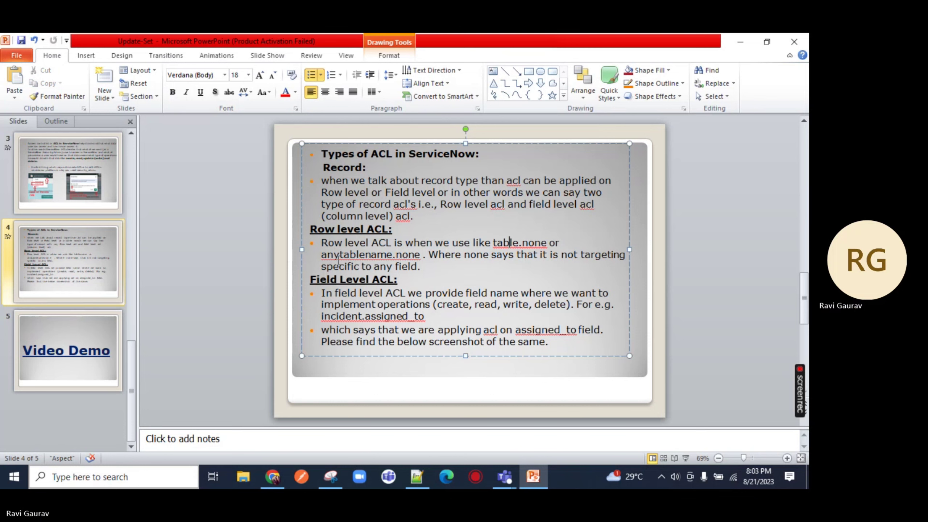
Step: Highlight the anytablename.none example on the slide and tick the first five records in ServiceNow's Incidents list
{"action": "left_click_drag", "start_coordinate": [418, 255], "coordinate": [326, 255]}
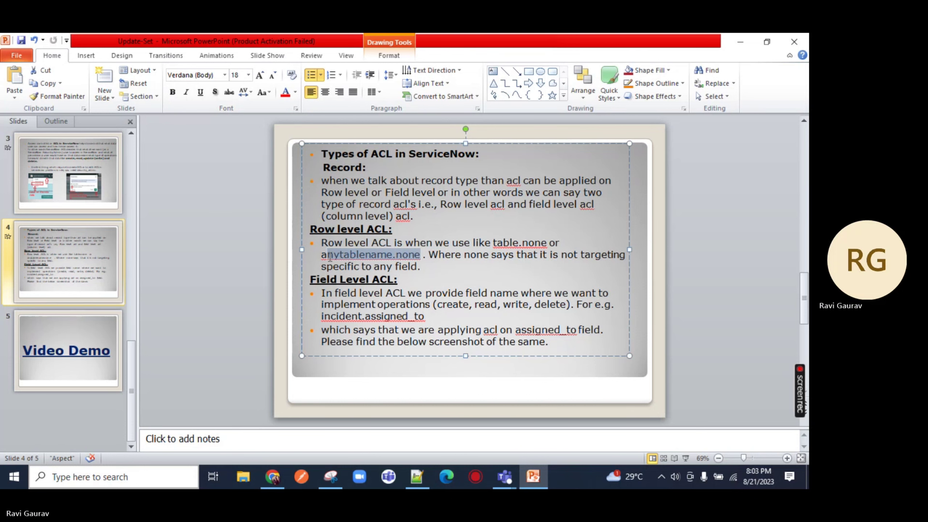
{"action": "key", "text": "alt+Tab"}
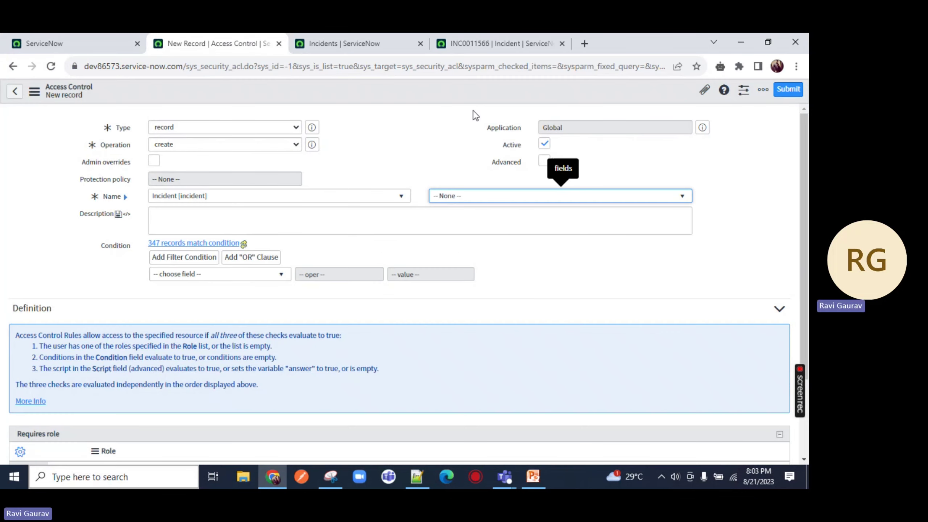
{"action": "left_click", "coordinate": [380, 43]}
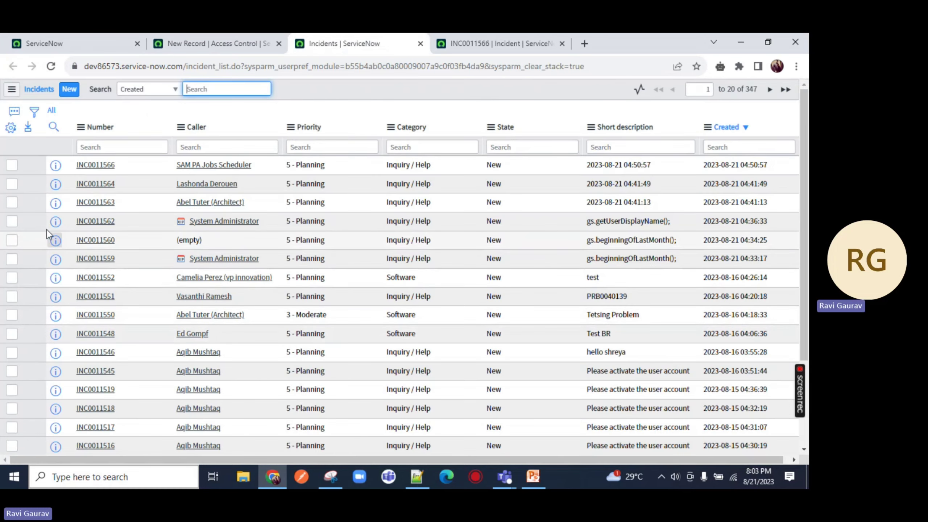
{"action": "left_click", "coordinate": [11, 165]}
{"action": "left_click", "coordinate": [12, 184]}
{"action": "left_click", "coordinate": [12, 202]}
{"action": "left_click", "coordinate": [12, 221]}
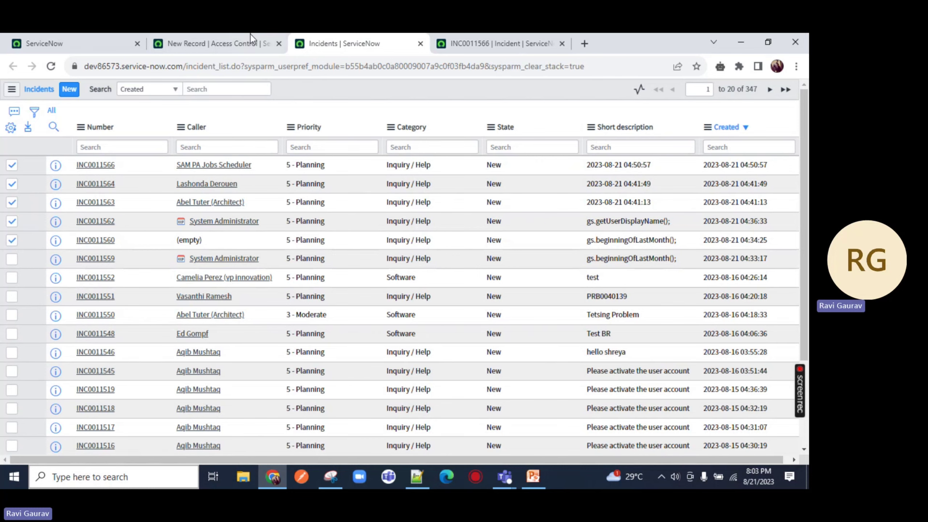
{"action": "left_click", "coordinate": [227, 37]}
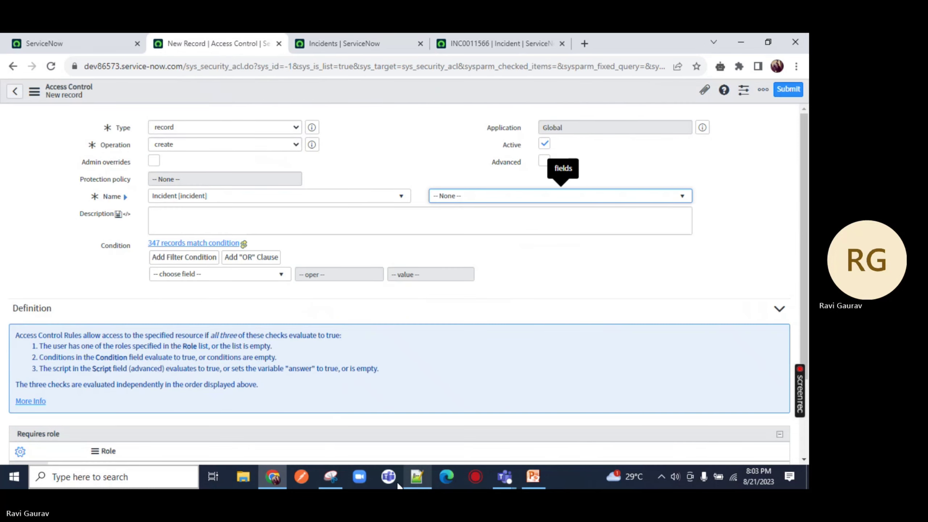
Step: Capture the empty area of the blank Notepad++ document with Snipping Tool as a drawing canvas
{"action": "left_click", "coordinate": [326, 477]}
{"action": "left_click", "coordinate": [325, 476]}
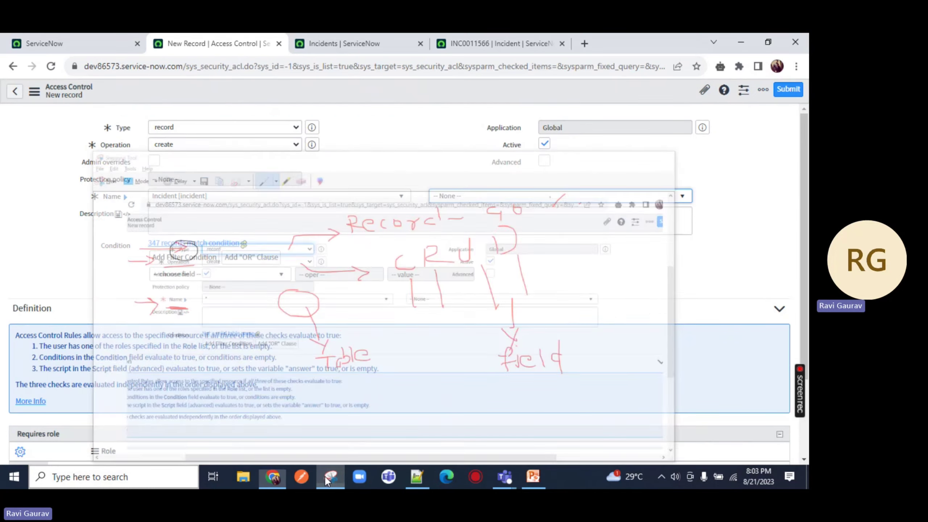
{"action": "scroll", "coordinate": [315, 336], "scroll_direction": "down", "scroll_amount": 3}
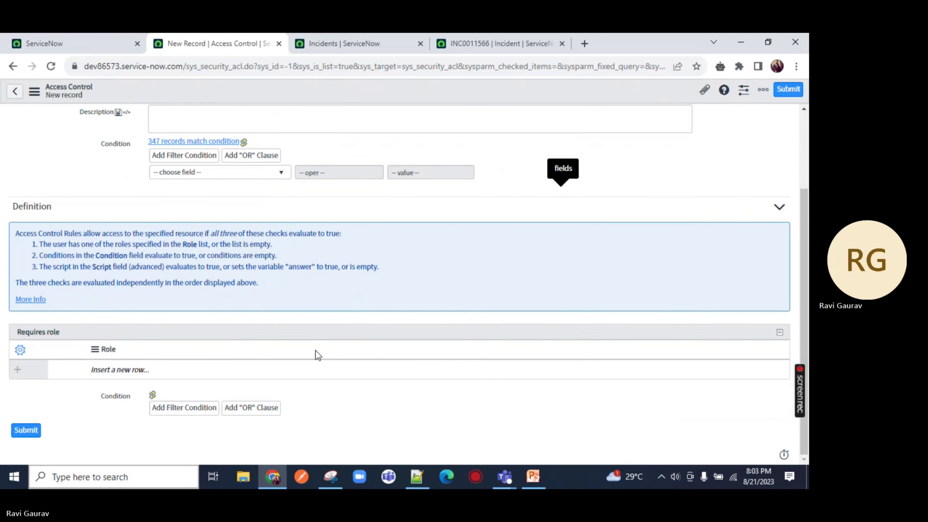
{"action": "left_click", "coordinate": [416, 476]}
{"action": "double_click", "coordinate": [507, 84]}
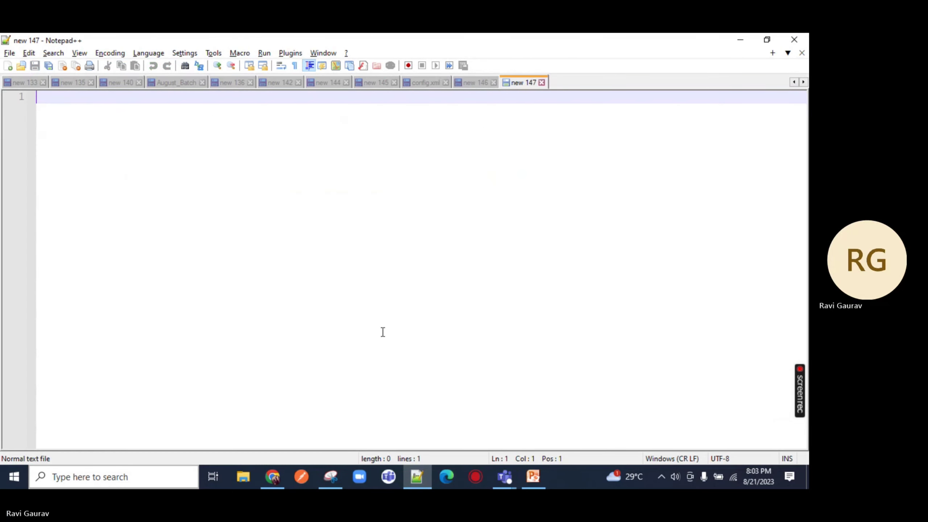
{"action": "left_click", "coordinate": [330, 477]}
{"action": "left_click", "coordinate": [22, 76]}
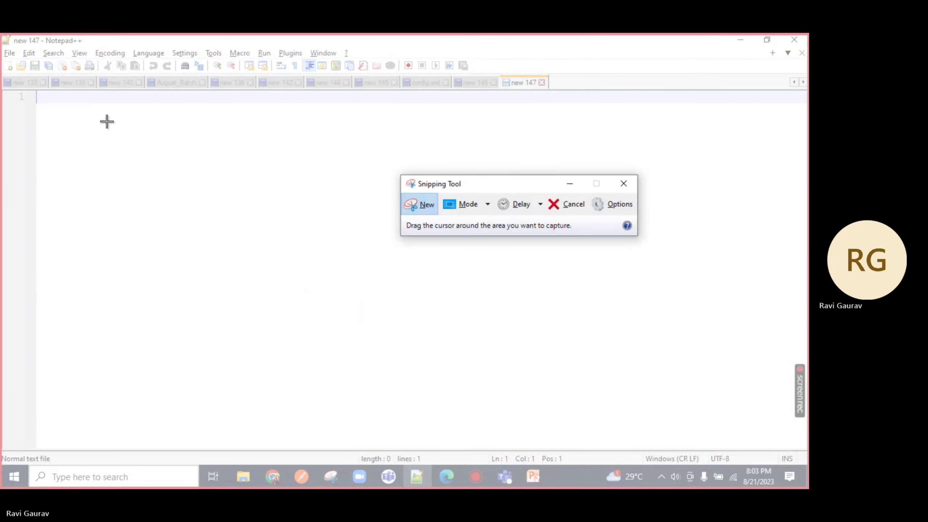
{"action": "left_click_drag", "start_coordinate": [103, 114], "coordinate": [745, 416]}
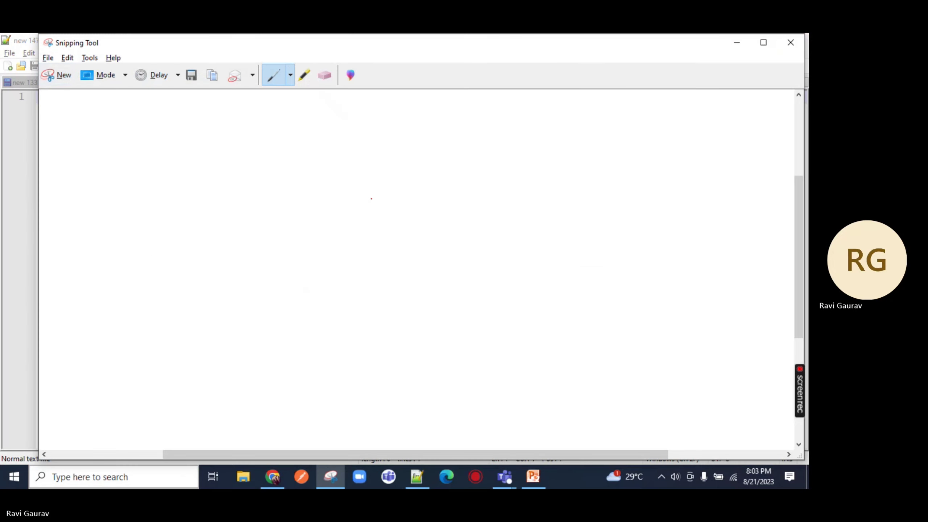
Step: Return to the Access Control form in the browser, try * as the Incident table's field, and set it back to None
{"action": "key", "text": "alt+Tab"}
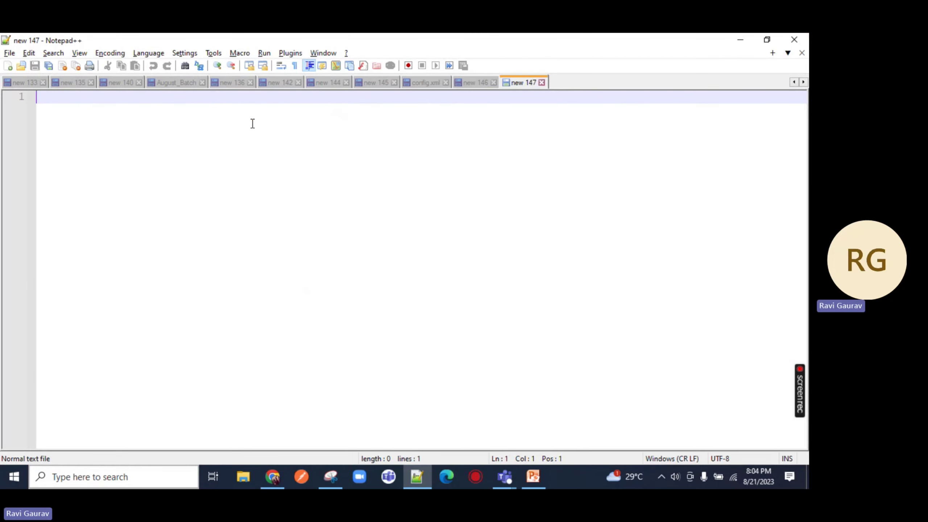
{"action": "key", "text": "alt+Tab"}
{"action": "key", "text": "alt+Tab"}
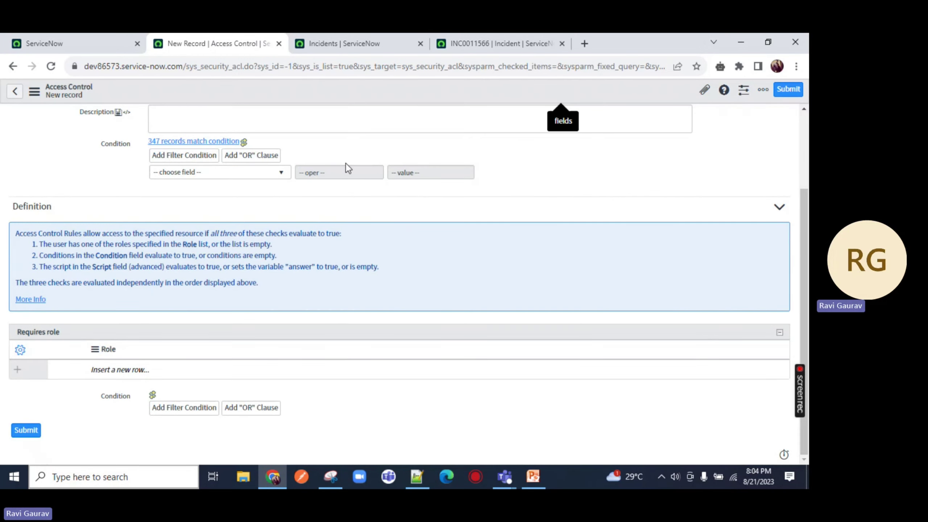
{"action": "scroll", "coordinate": [256, 190], "scroll_direction": "up", "scroll_amount": 3}
{"action": "left_click", "coordinate": [513, 197]}
{"action": "left_click", "coordinate": [438, 249]}
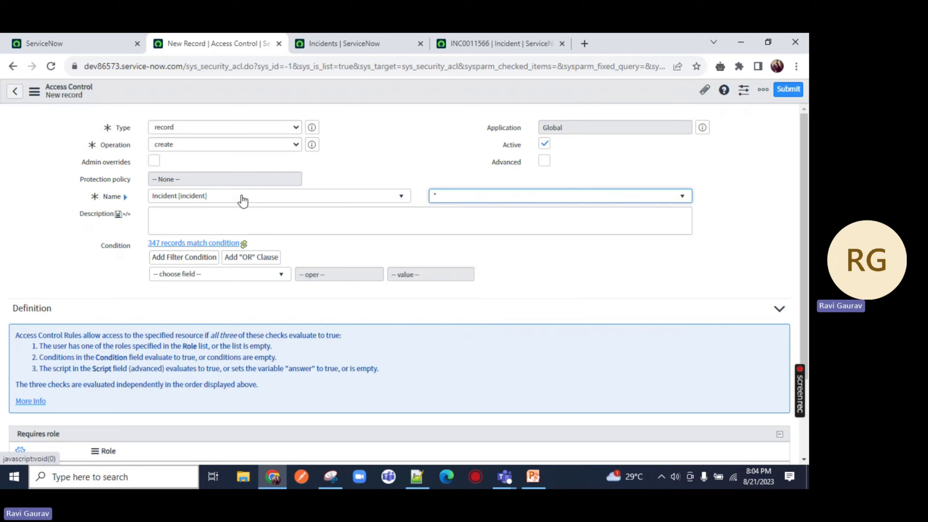
{"action": "left_click", "coordinate": [557, 196]}
{"action": "left_click", "coordinate": [514, 241]}
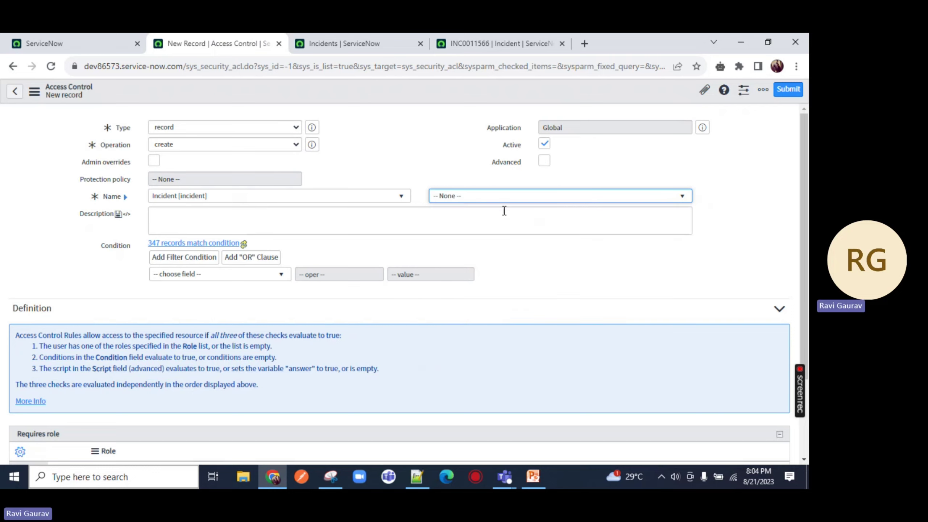
Step: Switch to Snipping Tool and sketch a red rectangular house outline with a gap in its bottom wall, redrawing the erased sides
{"action": "key", "text": "alt+Tab"}
{"action": "key", "text": "alt+Tab"}
{"action": "left_click", "coordinate": [330, 477]}
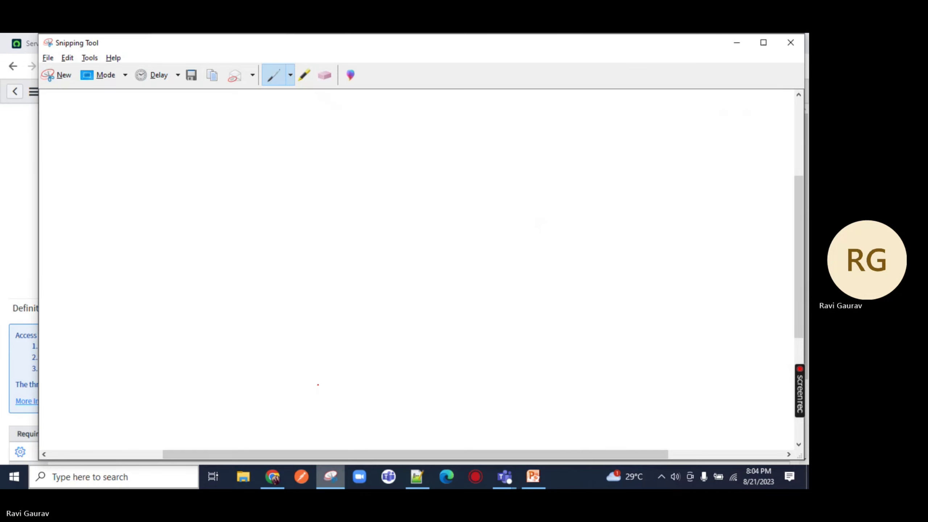
{"action": "left_click_drag", "start_coordinate": [219, 123], "coordinate": [226, 292]}
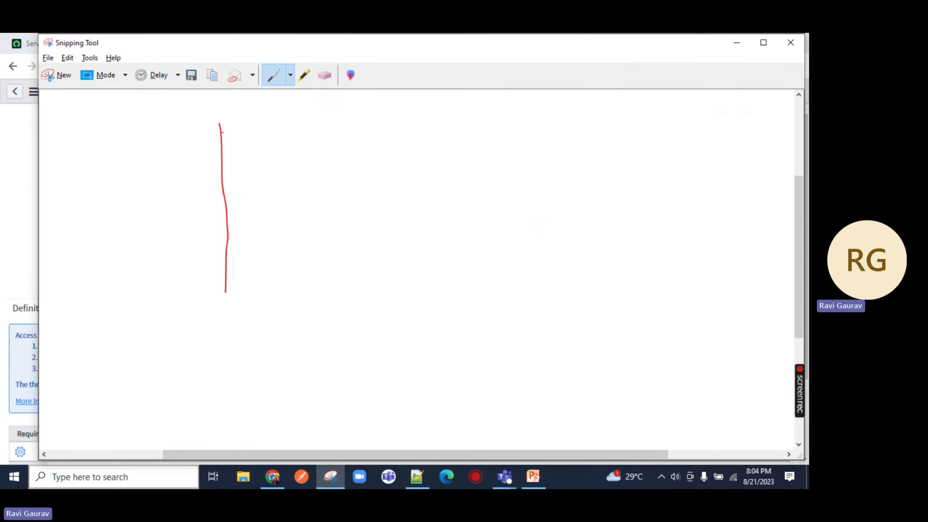
{"action": "mouse_move", "coordinate": [219, 121]}
{"action": "left_mouse_down"}
{"action": "mouse_move", "coordinate": [454, 120]}
{"action": "mouse_move", "coordinate": [461, 279]}
{"action": "mouse_move", "coordinate": [238, 287]}
{"action": "left_mouse_up"}
{"action": "left_click", "coordinate": [324, 75]}
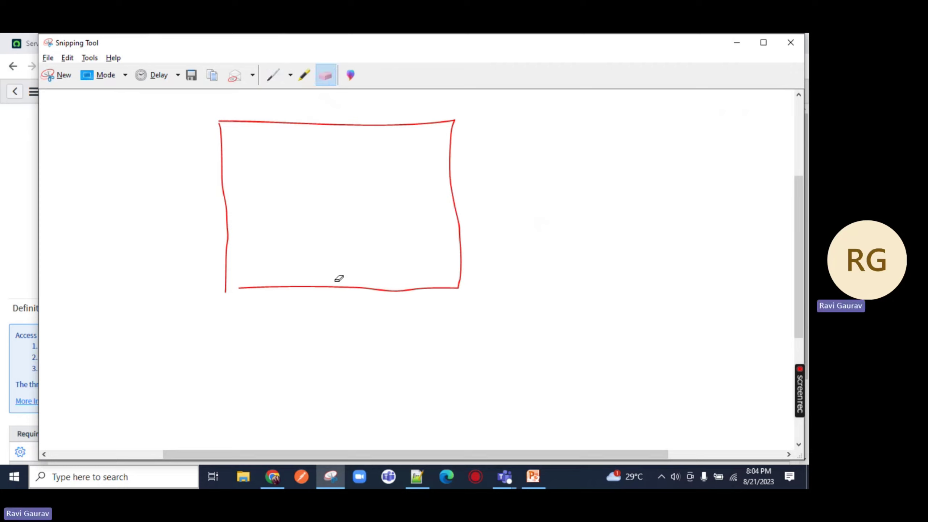
{"action": "left_click", "coordinate": [339, 279]}
{"action": "left_click", "coordinate": [272, 75]}
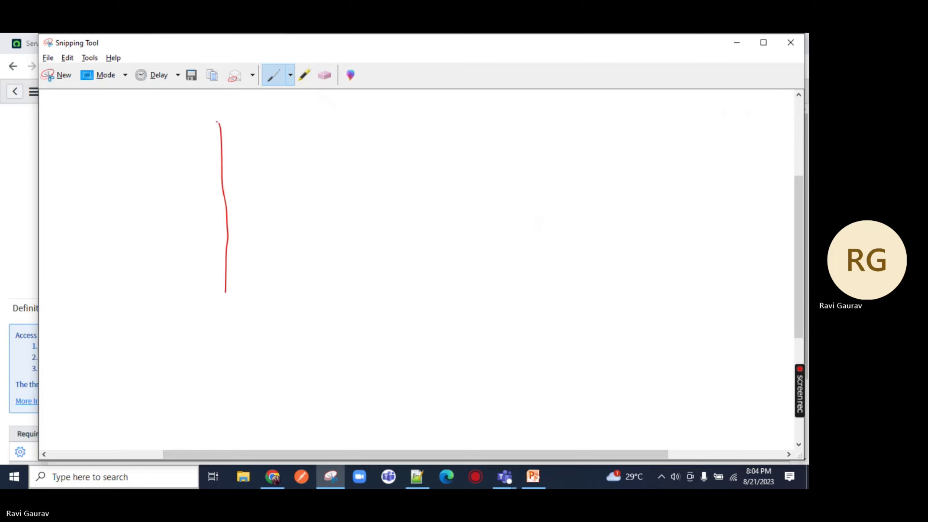
{"action": "mouse_move", "coordinate": [217, 121]}
{"action": "left_mouse_down"}
{"action": "mouse_move", "coordinate": [455, 130]}
{"action": "mouse_move", "coordinate": [461, 160]}
{"action": "mouse_move", "coordinate": [433, 298]}
{"action": "mouse_move", "coordinate": [396, 297]}
{"action": "left_mouse_up"}
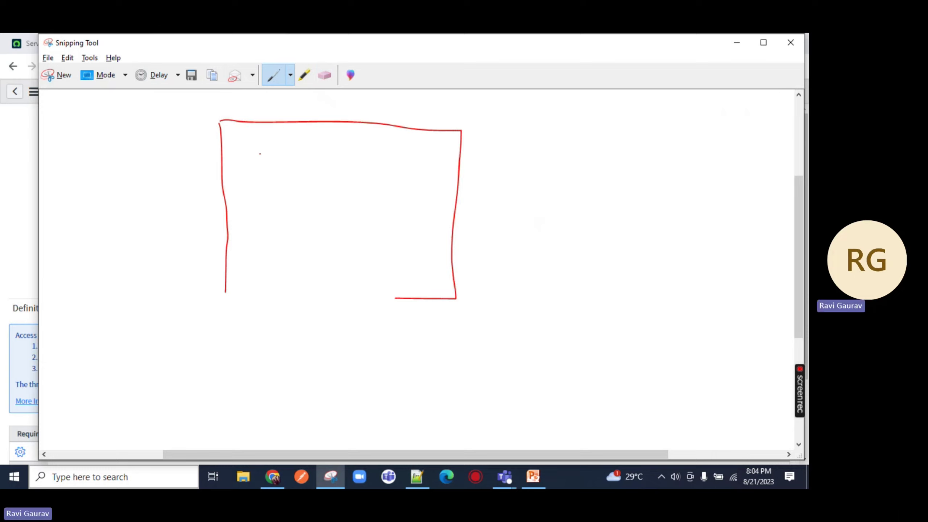
{"action": "mouse_move", "coordinate": [262, 294]}
{"action": "left_mouse_down"}
{"action": "mouse_move", "coordinate": [311, 296]}
{"action": "mouse_move", "coordinate": [338, 252]}
{"action": "mouse_move", "coordinate": [362, 292]}
{"action": "mouse_move", "coordinate": [403, 299]}
{"action": "left_mouse_up"}
Step: With the black pen, draw an arched door in the bottom gap and divide the house's upper part into three rooms
{"action": "left_click", "coordinate": [290, 75]}
{"action": "left_click", "coordinate": [293, 121]}
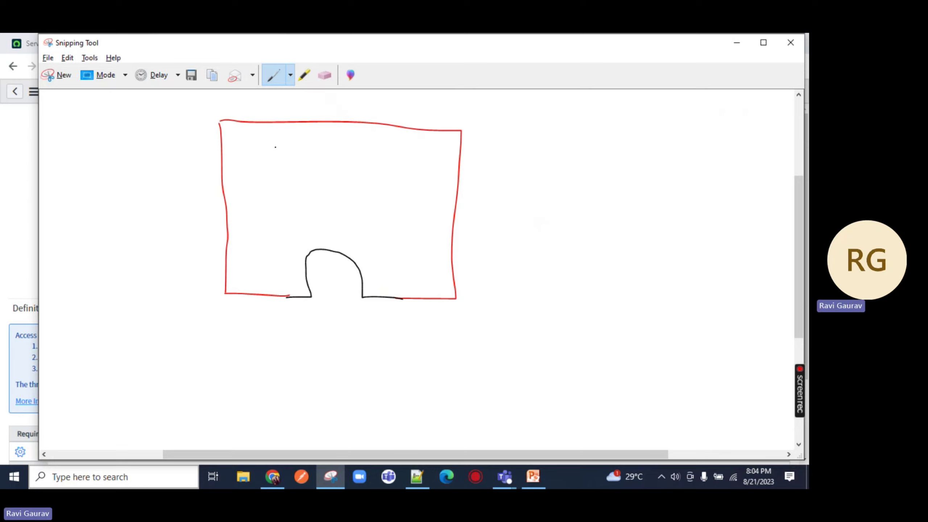
{"action": "left_click_drag", "start_coordinate": [225, 167], "coordinate": [451, 177]}
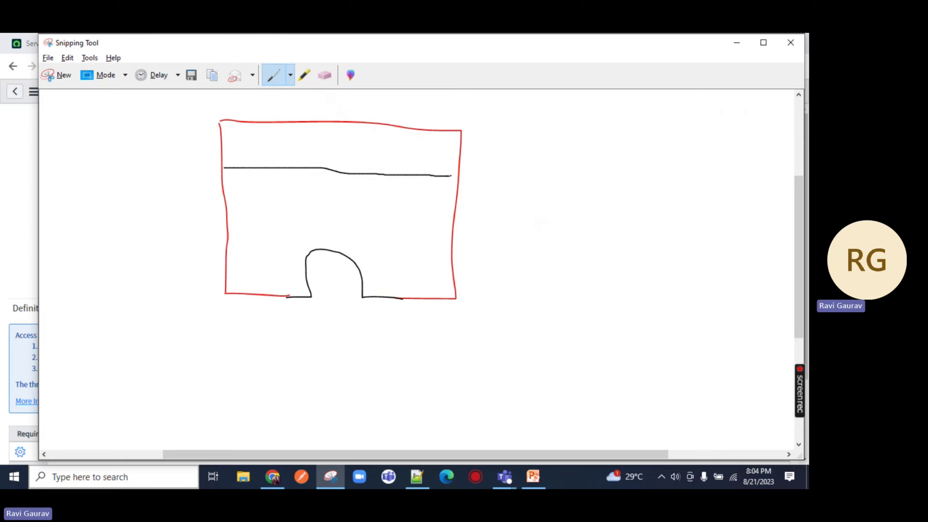
{"action": "left_click_drag", "start_coordinate": [301, 122], "coordinate": [302, 168]}
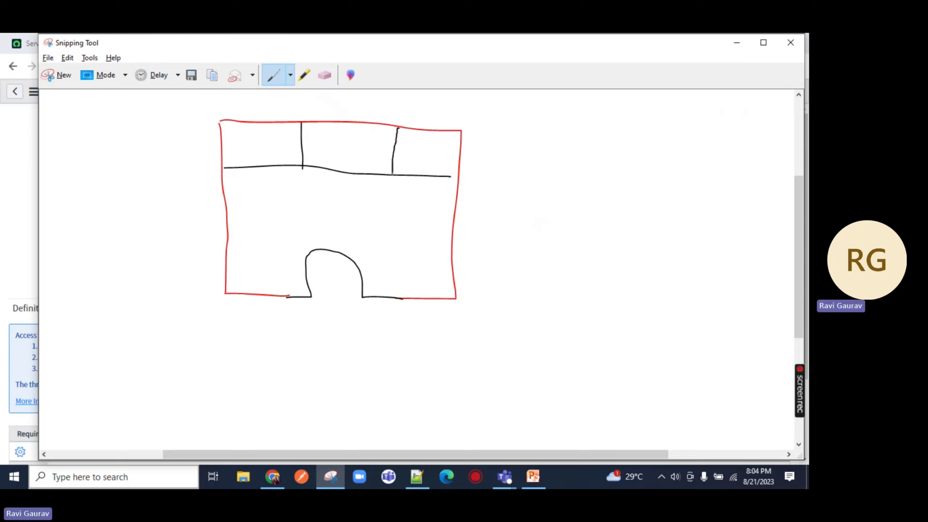
Step: Label the three rooms along the top of the house R1, R2 and R3 in black
{"action": "mouse_move", "coordinate": [239, 137]}
{"action": "left_mouse_down"}
{"action": "mouse_move", "coordinate": [240, 150]}
{"action": "mouse_move", "coordinate": [262, 149]}
{"action": "left_mouse_up"}
{"action": "left_click_drag", "start_coordinate": [270, 143], "coordinate": [274, 158]}
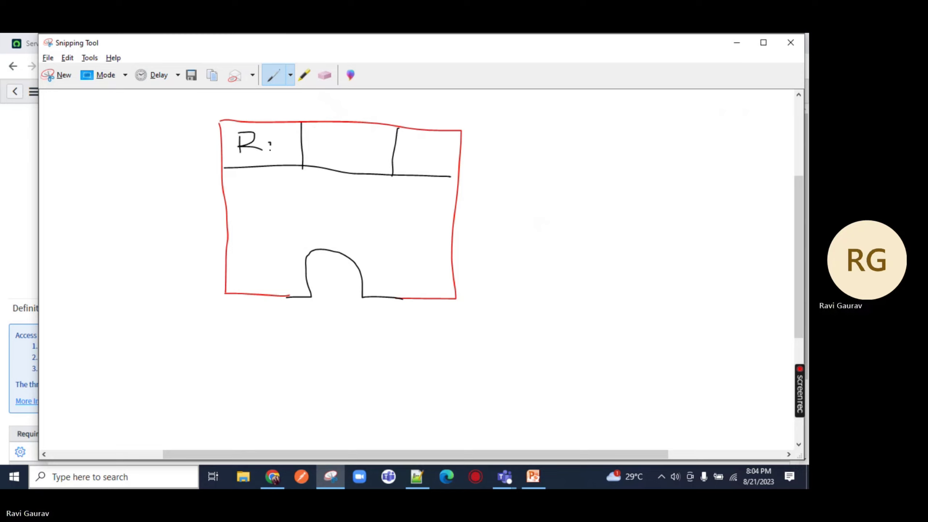
{"action": "mouse_move", "coordinate": [320, 131]}
{"action": "left_mouse_down"}
{"action": "mouse_move", "coordinate": [322, 149]}
{"action": "mouse_move", "coordinate": [342, 149]}
{"action": "left_mouse_up"}
{"action": "left_click_drag", "start_coordinate": [350, 144], "coordinate": [349, 154]}
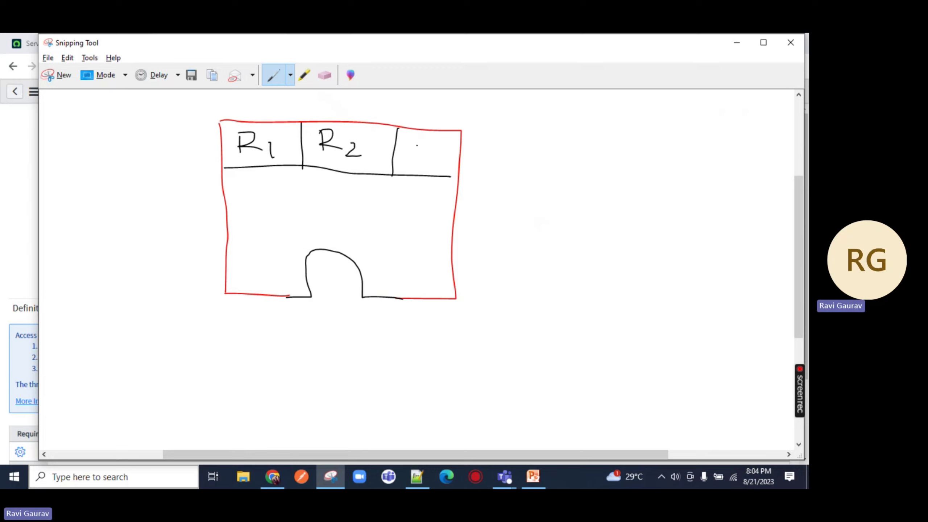
{"action": "left_click", "coordinate": [433, 157]}
{"action": "mouse_move", "coordinate": [411, 146]}
{"action": "left_mouse_down"}
{"action": "mouse_move", "coordinate": [428, 158]}
{"action": "mouse_move", "coordinate": [423, 175]}
{"action": "left_mouse_up"}
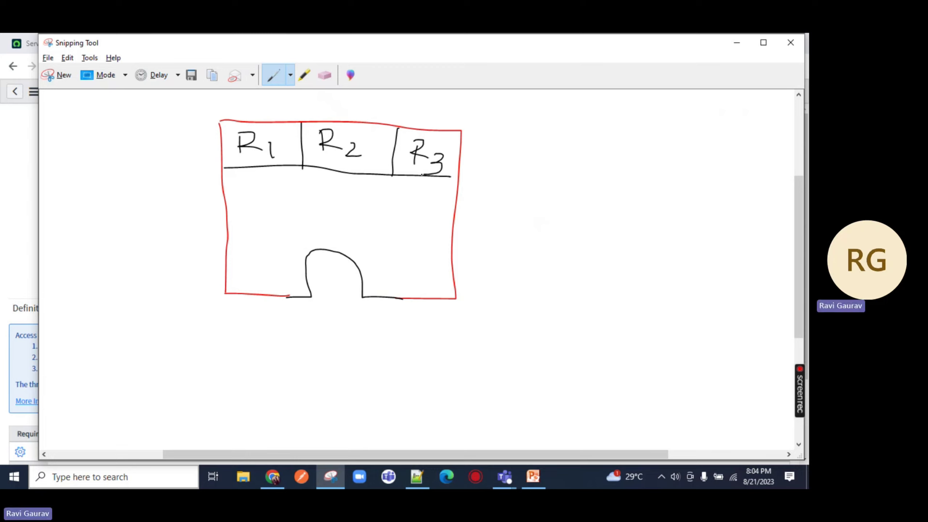
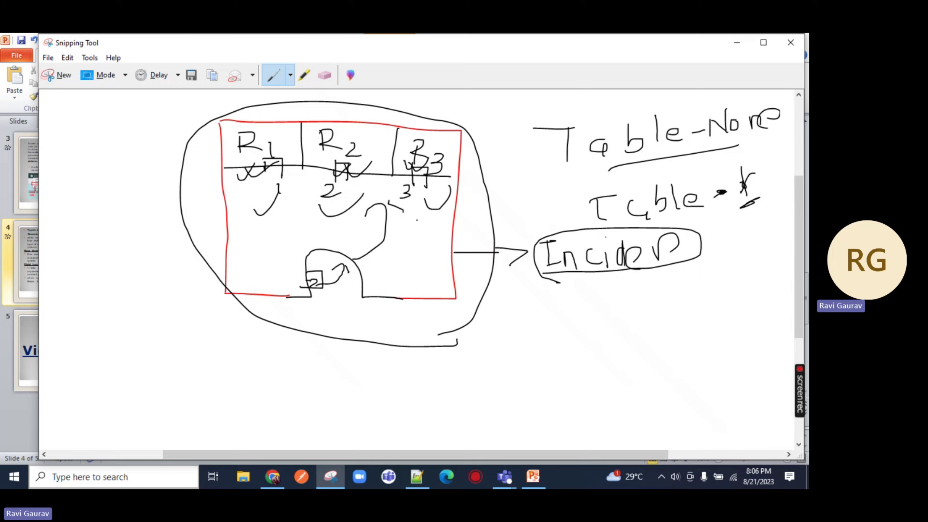
Step: Switch back to the Access Control form and review the Incident table's field choices, leaving the field at None
{"action": "key", "text": "alt+Tab"}
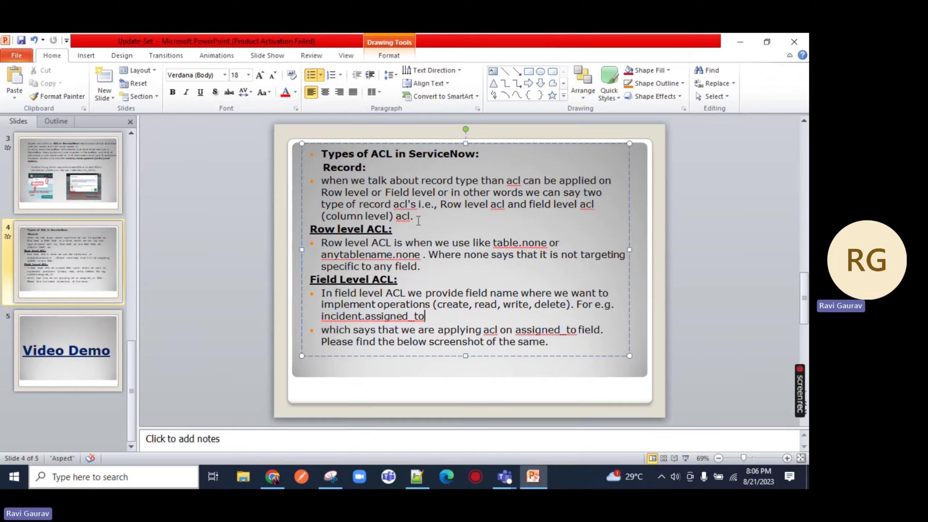
{"action": "left_click", "coordinate": [271, 477]}
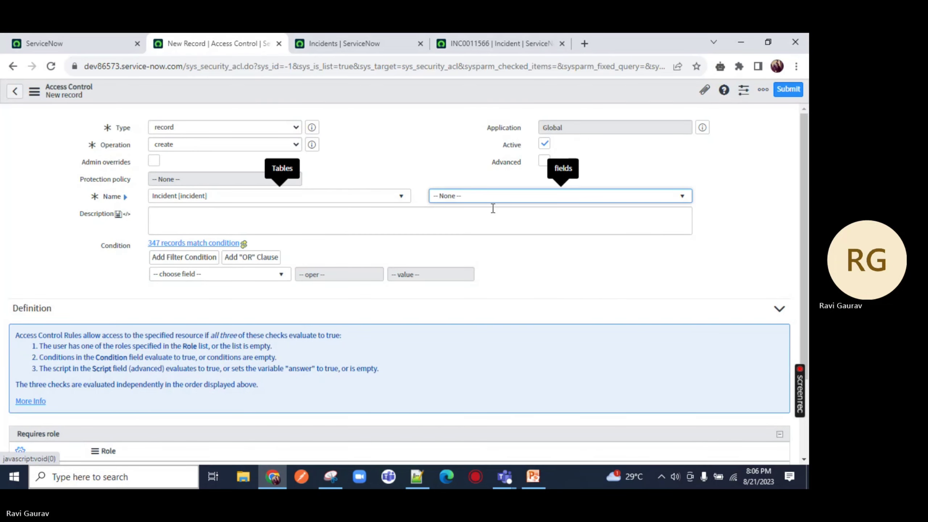
{"action": "left_click", "coordinate": [484, 199]}
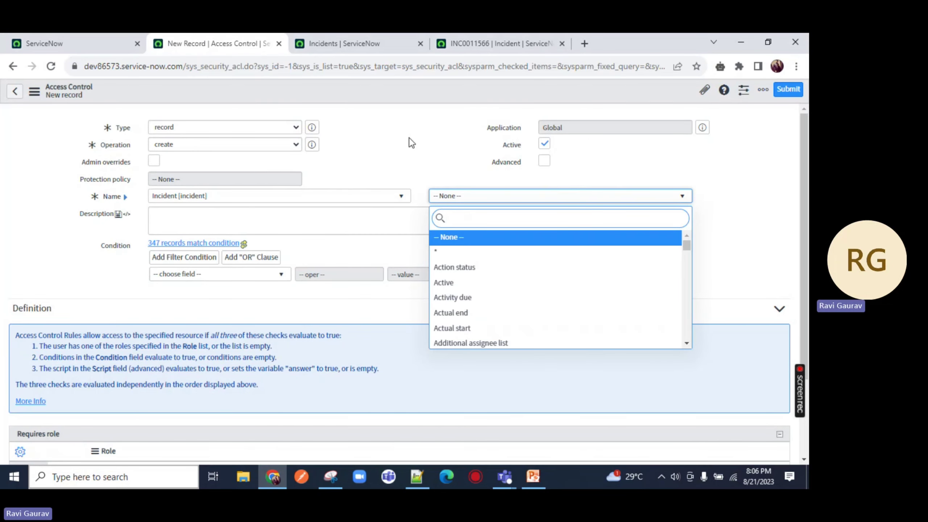
{"action": "left_click", "coordinate": [513, 198]}
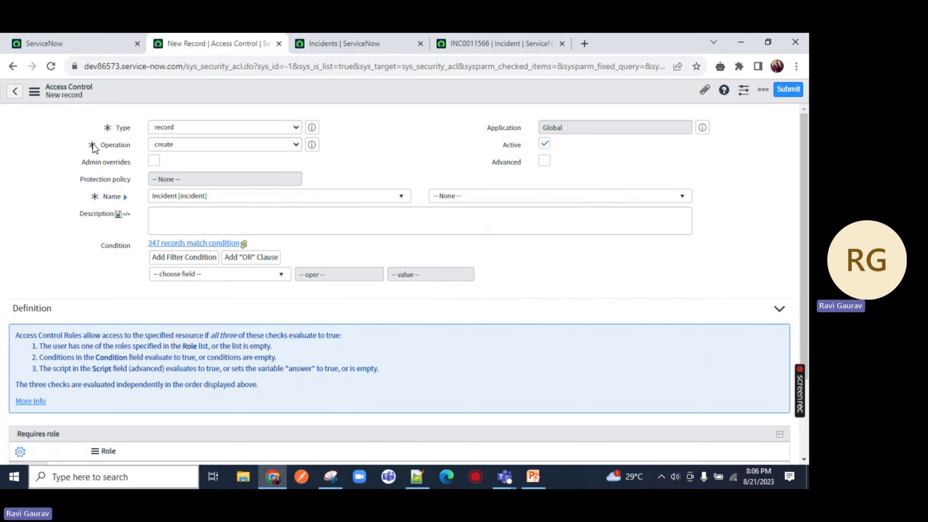
Step: Point out the Operation field and set it to delete
{"action": "double_click", "coordinate": [114, 146]}
{"action": "left_click", "coordinate": [168, 146]}
{"action": "left_click", "coordinate": [164, 204]}
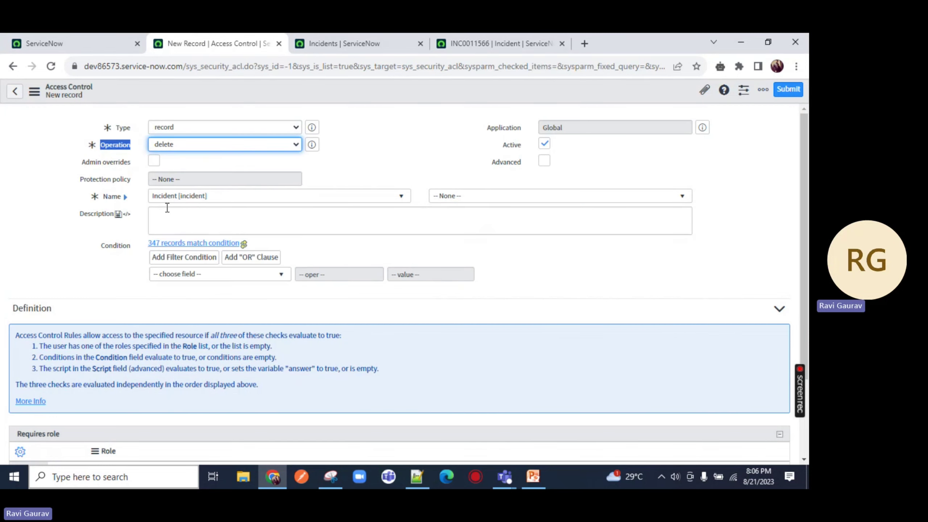
Step: Point out the Admin overrides, Description and Condition fields on the Access Control form without changing them
{"action": "mouse_move", "coordinate": [118, 165]}
{"action": "left_mouse_down"}
{"action": "mouse_move", "coordinate": [81, 163]}
{"action": "mouse_move", "coordinate": [133, 163]}
{"action": "left_mouse_up"}
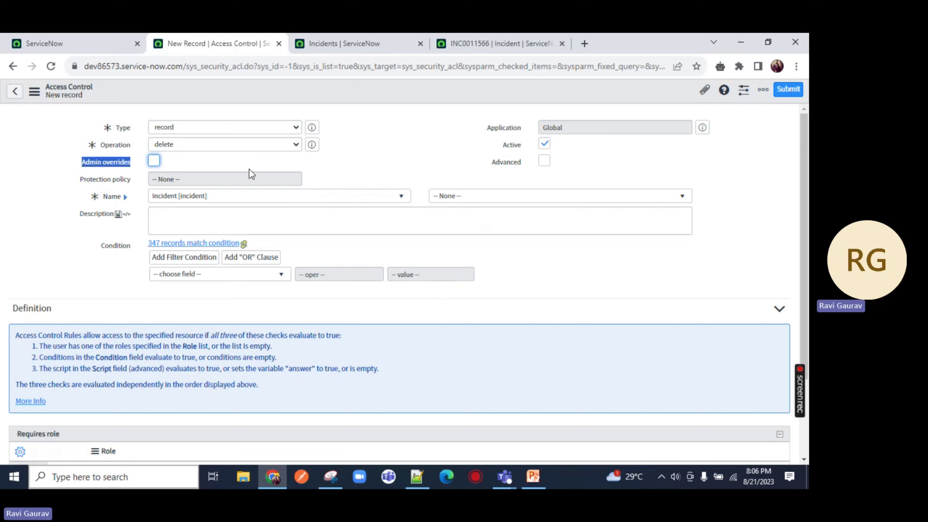
{"action": "scroll", "coordinate": [172, 183], "scroll_direction": "down", "scroll_amount": 3}
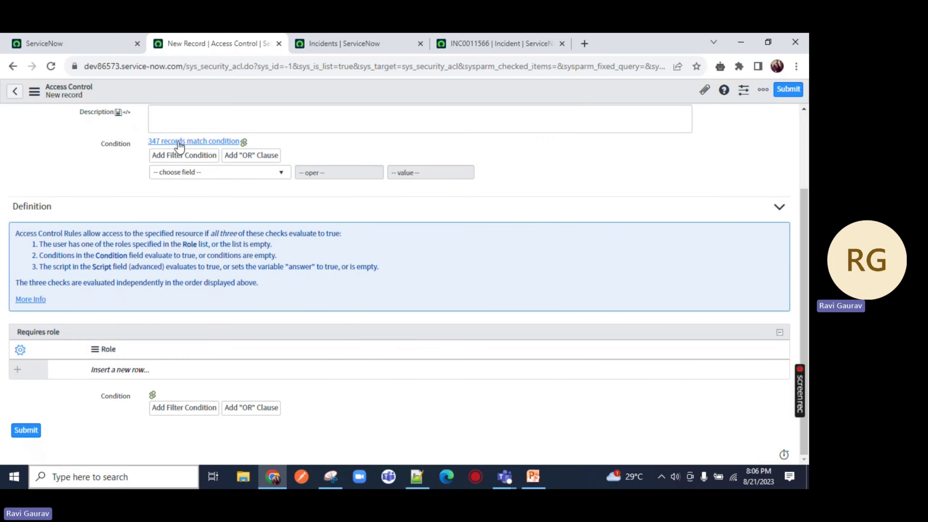
{"action": "scroll", "coordinate": [179, 153], "scroll_direction": "up", "scroll_amount": 2}
{"action": "left_click", "coordinate": [185, 179]}
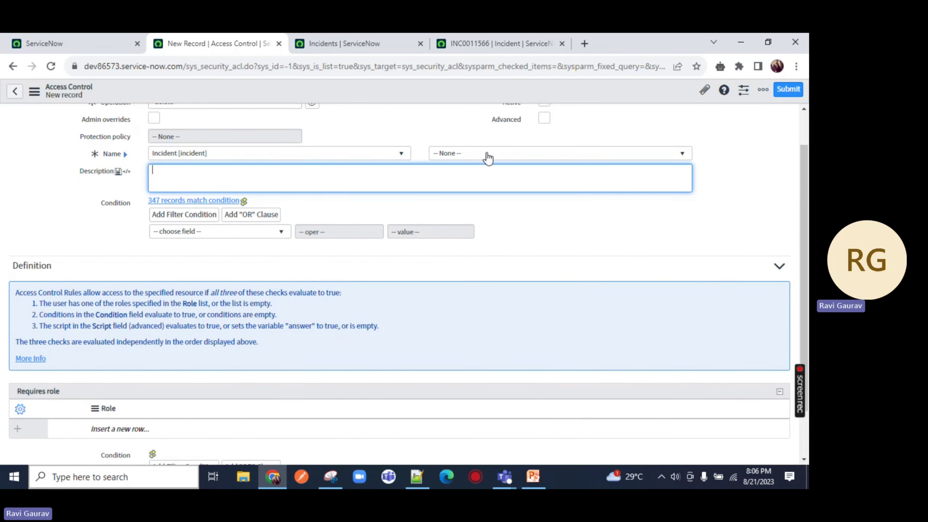
{"action": "double_click", "coordinate": [117, 203]}
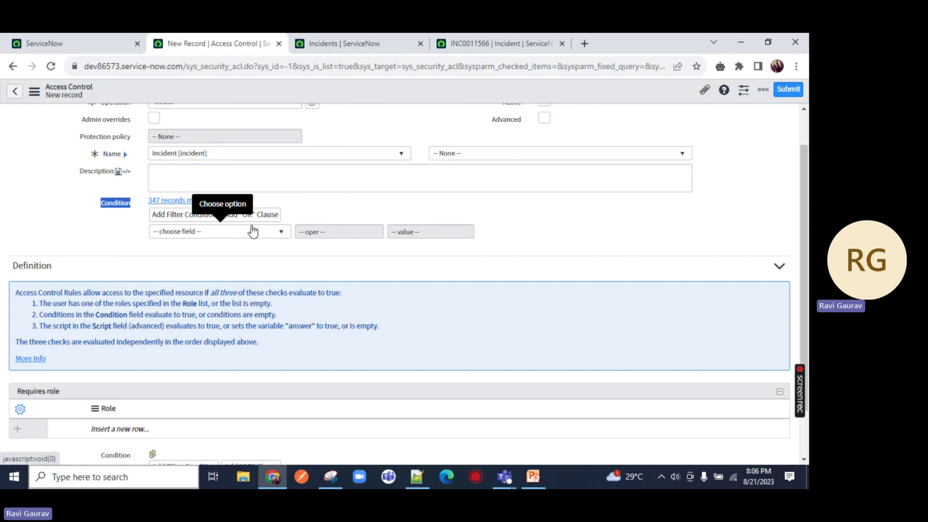
{"action": "scroll", "coordinate": [256, 231], "scroll_direction": "down", "scroll_amount": 3}
{"action": "left_click", "coordinate": [331, 476]}
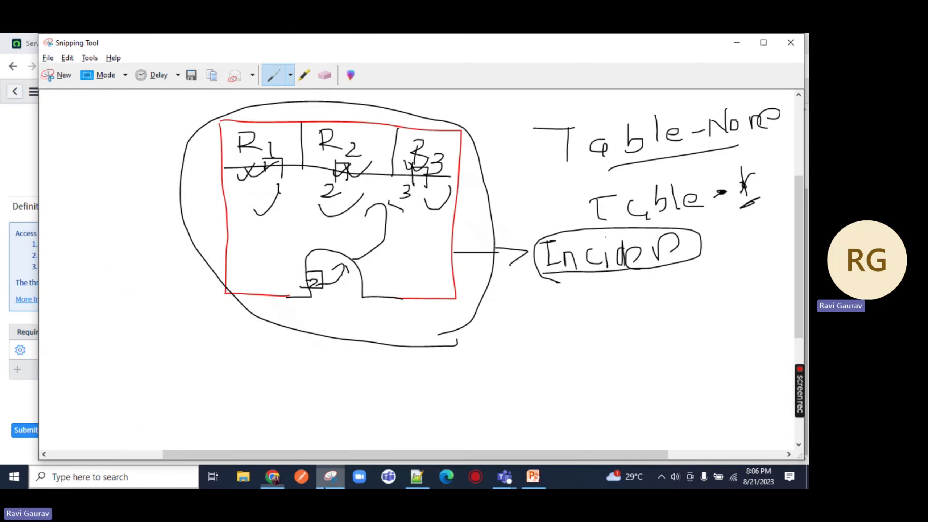
{"action": "left_click", "coordinate": [47, 76]}
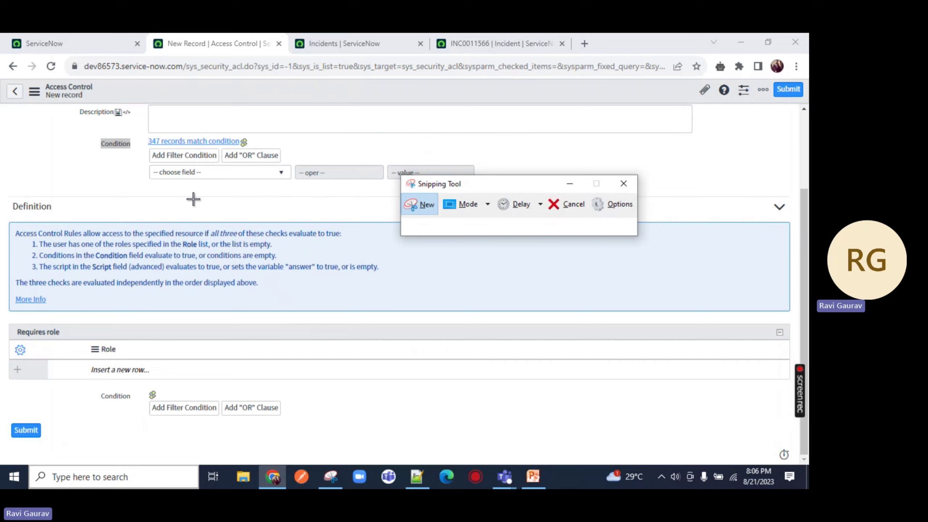
{"action": "left_click", "coordinate": [568, 204]}
{"action": "scroll", "coordinate": [468, 191], "scroll_direction": "up", "scroll_amount": 3}
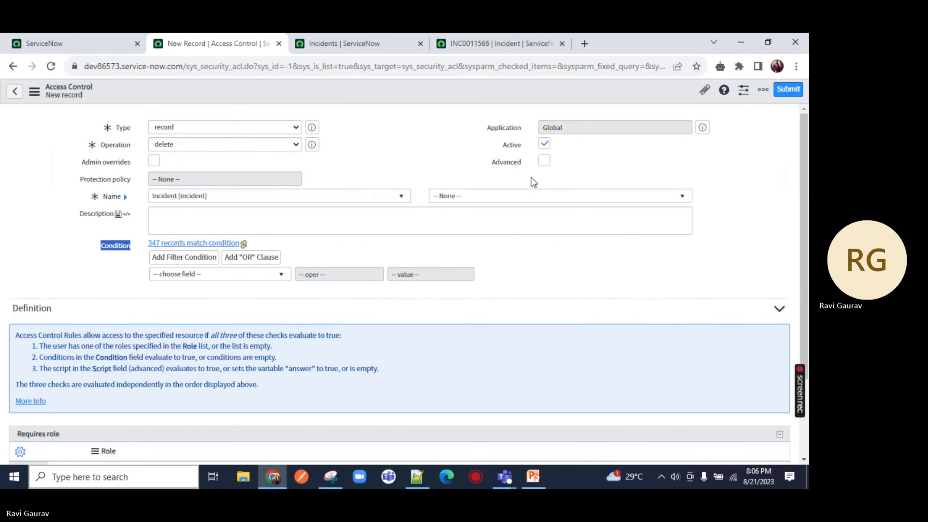
Step: Enable the Advanced option and capture a snip of the form's Requires role, Condition and Script sections
{"action": "left_click", "coordinate": [544, 161]}
{"action": "scroll", "coordinate": [512, 172], "scroll_direction": "down", "scroll_amount": 5}
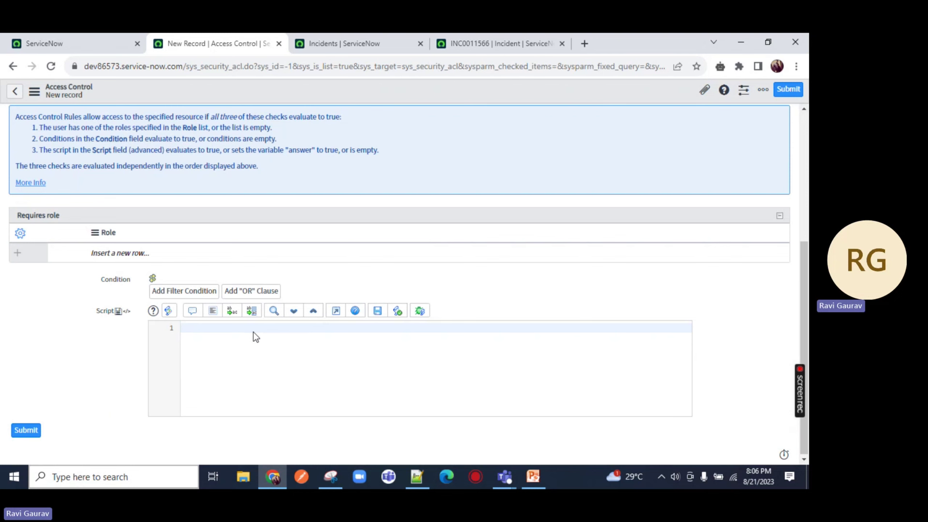
{"action": "left_click", "coordinate": [331, 477]}
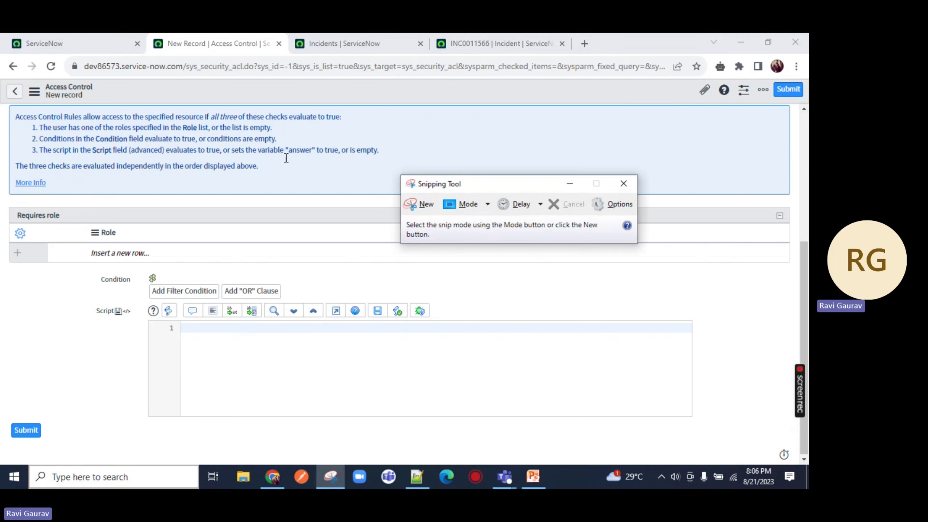
{"action": "left_click", "coordinate": [420, 211]}
{"action": "left_click_drag", "start_coordinate": [12, 114], "coordinate": [732, 449]}
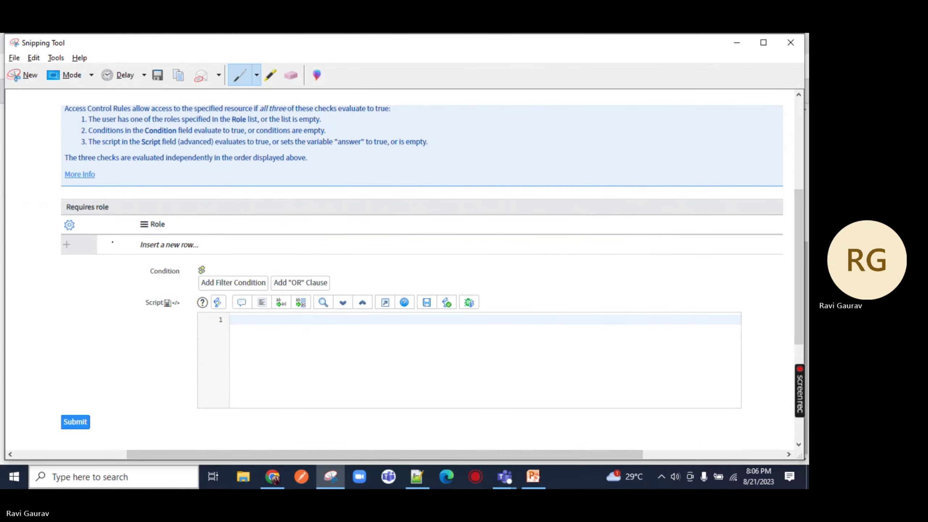
Step: Circle the role row, Condition and Script in black on the snip, and draw an arrow from the role row to "XYZ"
{"action": "mouse_move", "coordinate": [192, 233]}
{"action": "left_mouse_down"}
{"action": "mouse_move", "coordinate": [126, 254]}
{"action": "mouse_move", "coordinate": [207, 260]}
{"action": "mouse_move", "coordinate": [178, 234]}
{"action": "mouse_move", "coordinate": [121, 281]}
{"action": "mouse_move", "coordinate": [188, 261]}
{"action": "mouse_move", "coordinate": [172, 256]}
{"action": "left_mouse_up"}
{"action": "mouse_move", "coordinate": [180, 292]}
{"action": "left_mouse_down"}
{"action": "mouse_move", "coordinate": [135, 291]}
{"action": "mouse_move", "coordinate": [128, 307]}
{"action": "mouse_move", "coordinate": [202, 304]}
{"action": "mouse_move", "coordinate": [190, 288]}
{"action": "left_mouse_up"}
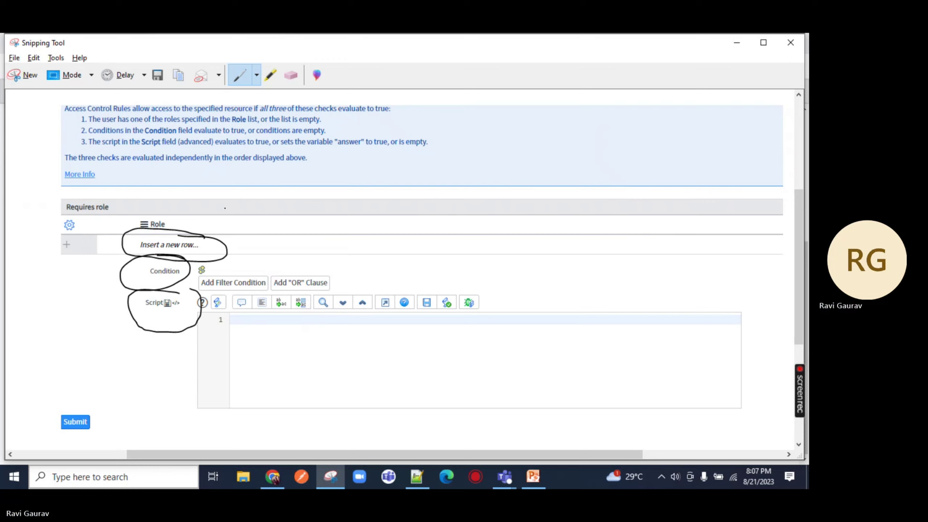
{"action": "left_click_drag", "start_coordinate": [193, 237], "coordinate": [218, 219]}
{"action": "mouse_move", "coordinate": [213, 213]}
{"action": "left_mouse_down"}
{"action": "mouse_move", "coordinate": [235, 220]}
{"action": "mouse_move", "coordinate": [222, 231]}
{"action": "left_mouse_up"}
{"action": "mouse_move", "coordinate": [264, 193]}
{"action": "left_mouse_down"}
{"action": "mouse_move", "coordinate": [251, 212]}
{"action": "mouse_move", "coordinate": [271, 206]}
{"action": "left_mouse_up"}
{"action": "mouse_move", "coordinate": [272, 194]}
{"action": "left_mouse_down"}
{"action": "mouse_move", "coordinate": [289, 191]}
{"action": "mouse_move", "coordinate": [280, 208]}
{"action": "mouse_move", "coordinate": [318, 208]}
{"action": "left_mouse_up"}
{"action": "left_click", "coordinate": [297, 207]}
Step: Write "Active true" with an arrow beside Condition, and draw another arrow beside Script
{"action": "left_click_drag", "start_coordinate": [266, 274], "coordinate": [293, 265]}
{"action": "mouse_move", "coordinate": [295, 263]}
{"action": "left_mouse_down"}
{"action": "mouse_move", "coordinate": [309, 263]}
{"action": "mouse_move", "coordinate": [310, 274]}
{"action": "mouse_move", "coordinate": [351, 271]}
{"action": "mouse_move", "coordinate": [350, 260]}
{"action": "left_mouse_up"}
{"action": "mouse_move", "coordinate": [369, 260]}
{"action": "left_mouse_down"}
{"action": "mouse_move", "coordinate": [376, 271]}
{"action": "mouse_move", "coordinate": [382, 256]}
{"action": "left_mouse_up"}
{"action": "mouse_move", "coordinate": [381, 252]}
{"action": "left_mouse_down"}
{"action": "mouse_move", "coordinate": [382, 264]}
{"action": "mouse_move", "coordinate": [411, 260]}
{"action": "left_mouse_up"}
{"action": "left_click_drag", "start_coordinate": [429, 261], "coordinate": [440, 277]}
{"action": "left_click_drag", "start_coordinate": [469, 245], "coordinate": [479, 270]}
{"action": "mouse_move", "coordinate": [467, 259]}
{"action": "left_mouse_down"}
{"action": "mouse_move", "coordinate": [488, 252]}
{"action": "mouse_move", "coordinate": [496, 261]}
{"action": "left_mouse_up"}
{"action": "left_click_drag", "start_coordinate": [508, 245], "coordinate": [519, 240]}
{"action": "left_click_drag", "start_coordinate": [271, 347], "coordinate": [303, 349]}
{"action": "mouse_move", "coordinate": [299, 338]}
{"action": "left_mouse_down"}
{"action": "mouse_move", "coordinate": [320, 344]}
{"action": "mouse_move", "coordinate": [306, 354]}
{"action": "left_mouse_up"}
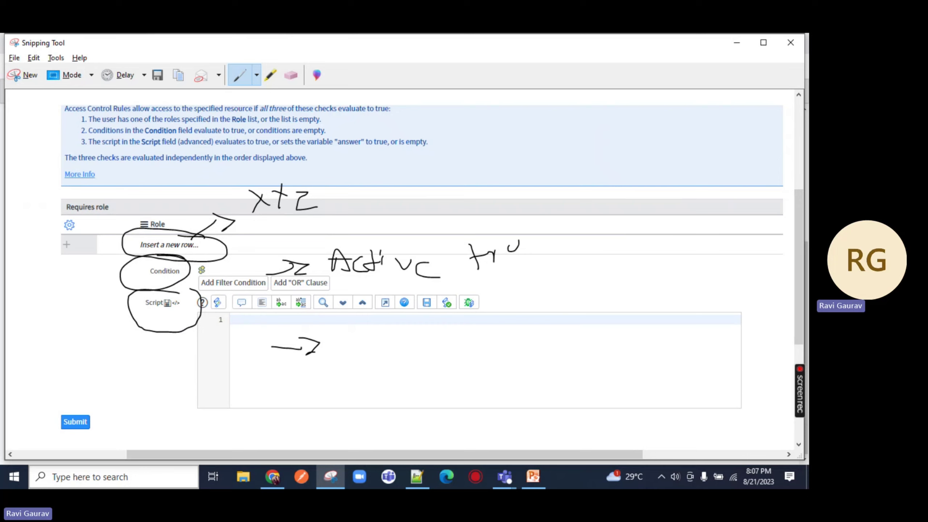
Step: Erase the circles, mark a T beside each of Role, Condition and Script, and enclose the three checks in a large circle
{"action": "left_click", "coordinate": [291, 76]}
{"action": "left_click_drag", "start_coordinate": [197, 235], "coordinate": [162, 317]}
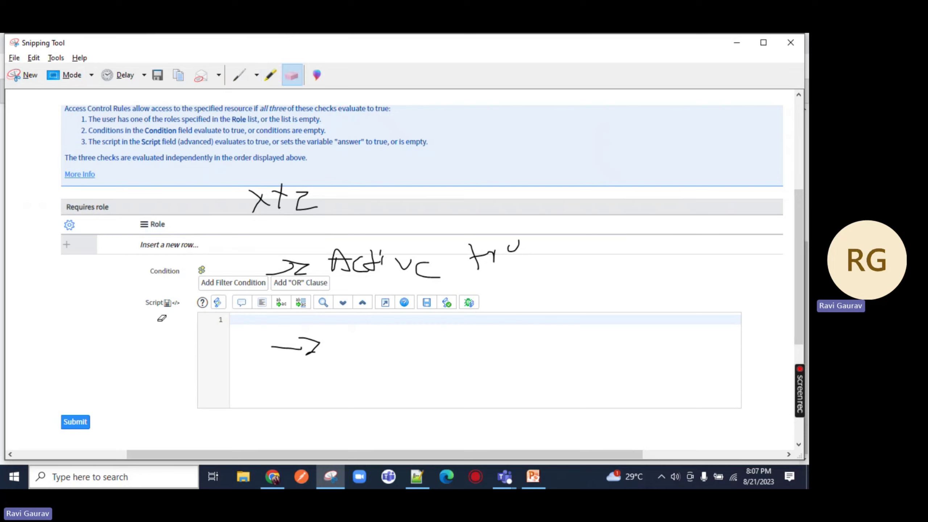
{"action": "left_click", "coordinate": [239, 75]}
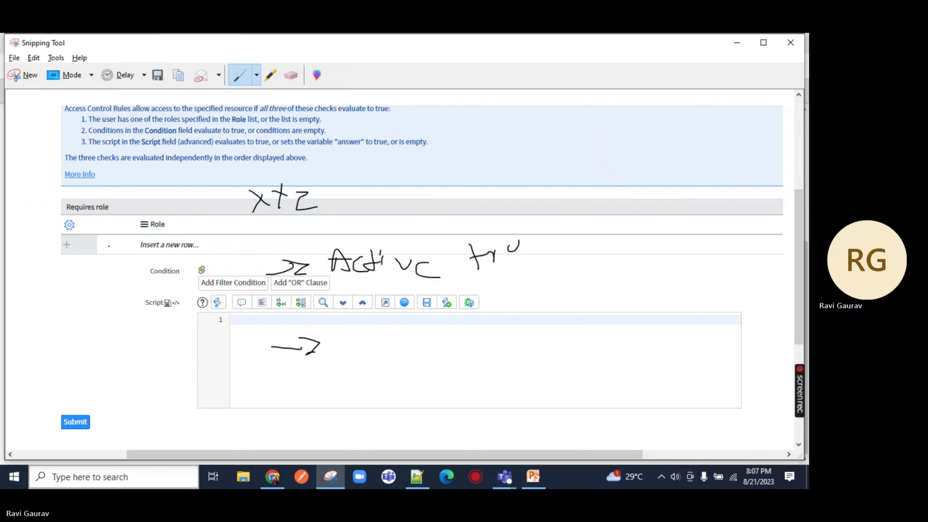
{"action": "left_click_drag", "start_coordinate": [88, 247], "coordinate": [113, 246]}
{"action": "left_click_drag", "start_coordinate": [106, 248], "coordinate": [103, 296]}
{"action": "left_click_drag", "start_coordinate": [99, 323], "coordinate": [122, 322]}
{"action": "left_click_drag", "start_coordinate": [110, 323], "coordinate": [110, 342]}
{"action": "mouse_move", "coordinate": [245, 212]}
{"action": "left_mouse_down"}
{"action": "mouse_move", "coordinate": [115, 148]}
{"action": "mouse_move", "coordinate": [139, 419]}
{"action": "mouse_move", "coordinate": [257, 226]}
{"action": "left_mouse_up"}
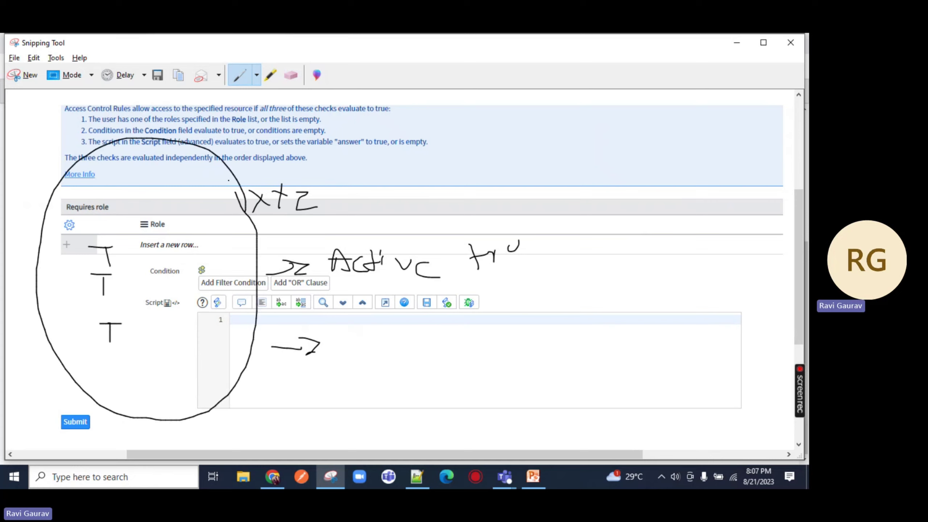
Step: Add a check mark next to each of the three T marks
{"action": "mouse_move", "coordinate": [115, 229]}
{"action": "left_mouse_down"}
{"action": "mouse_move", "coordinate": [135, 221]}
{"action": "mouse_move", "coordinate": [151, 228]}
{"action": "left_mouse_up"}
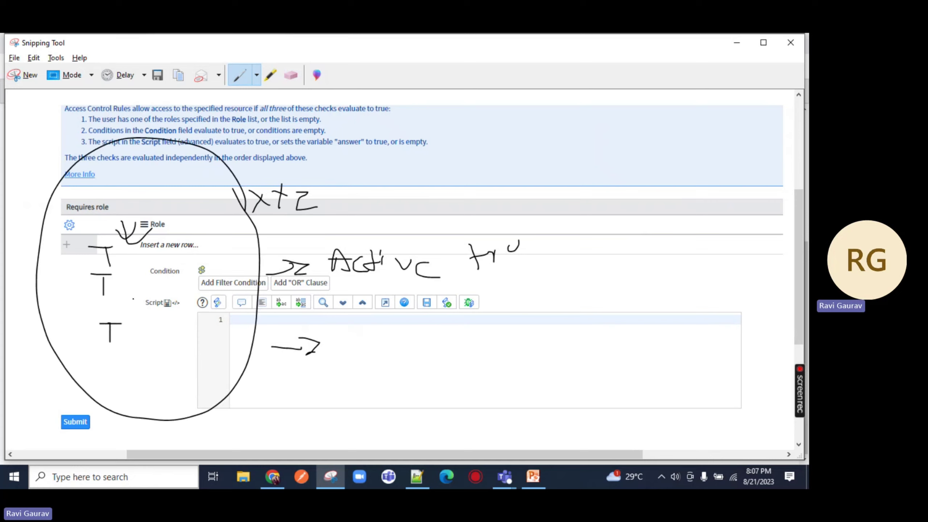
{"action": "left_click_drag", "start_coordinate": [132, 280], "coordinate": [151, 277]}
{"action": "left_click_drag", "start_coordinate": [147, 291], "coordinate": [171, 280]}
{"action": "left_click_drag", "start_coordinate": [128, 327], "coordinate": [178, 338]}
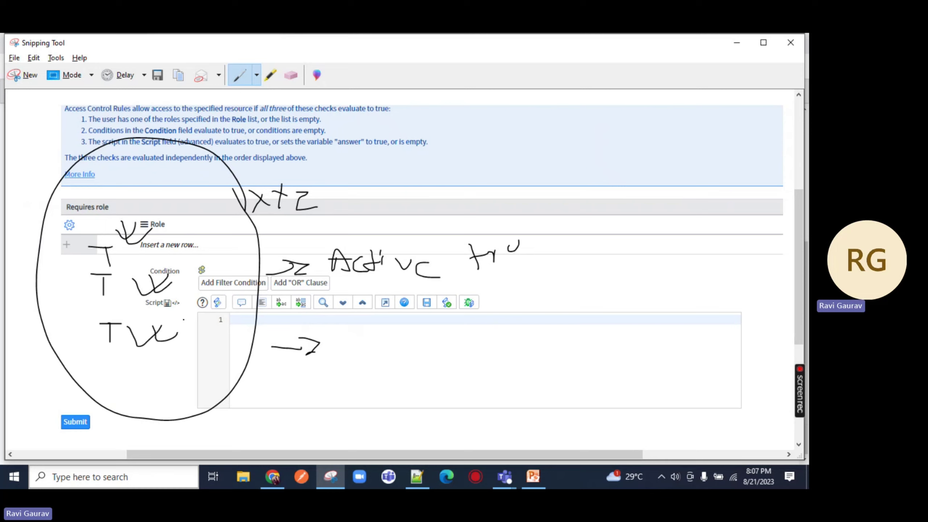
Step: Erase all black annotations from the snip
{"action": "left_click", "coordinate": [291, 75]}
{"action": "mouse_move", "coordinate": [86, 284]}
{"action": "left_mouse_down"}
{"action": "mouse_move", "coordinate": [141, 230]}
{"action": "mouse_move", "coordinate": [118, 269]}
{"action": "mouse_move", "coordinate": [99, 338]}
{"action": "mouse_move", "coordinate": [126, 332]}
{"action": "mouse_move", "coordinate": [315, 200]}
{"action": "mouse_move", "coordinate": [282, 193]}
{"action": "mouse_move", "coordinate": [290, 200]}
{"action": "left_mouse_up"}
{"action": "mouse_move", "coordinate": [268, 268]}
{"action": "left_mouse_down"}
{"action": "mouse_move", "coordinate": [431, 270]}
{"action": "mouse_move", "coordinate": [418, 253]}
{"action": "mouse_move", "coordinate": [464, 254]}
{"action": "mouse_move", "coordinate": [505, 241]}
{"action": "mouse_move", "coordinate": [300, 351]}
{"action": "mouse_move", "coordinate": [329, 297]}
{"action": "left_mouse_up"}
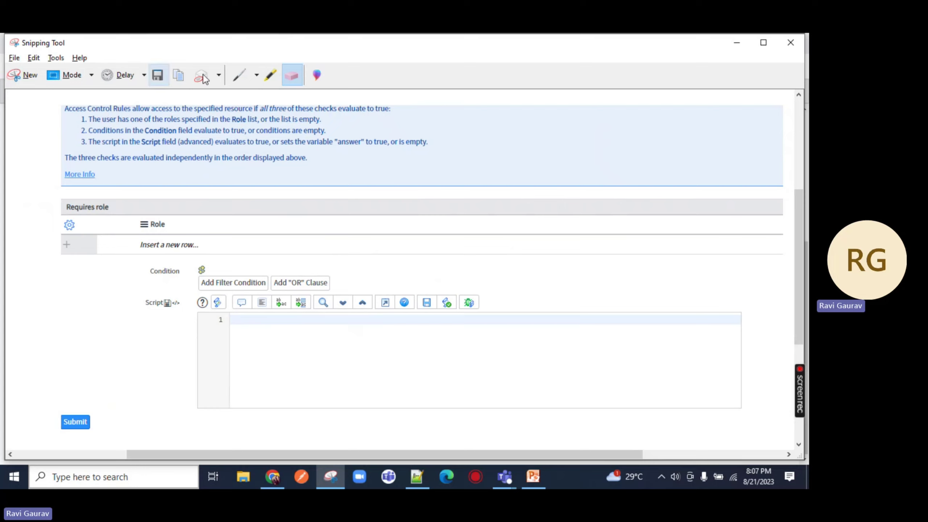
Step: With the red pen, bracket Role, Condition and Script together and draw an arrow leading away from the bracket
{"action": "left_click", "coordinate": [239, 75]}
{"action": "left_click", "coordinate": [257, 75]}
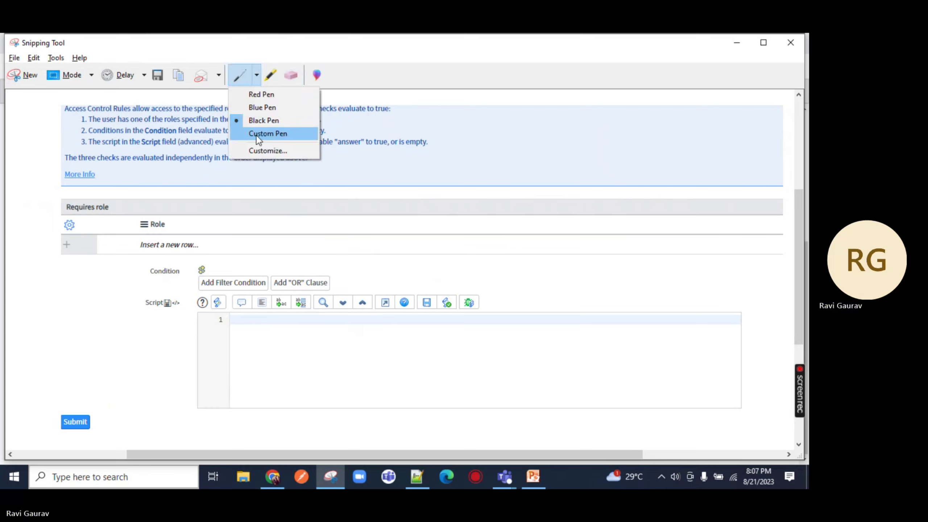
{"action": "left_click", "coordinate": [261, 94]}
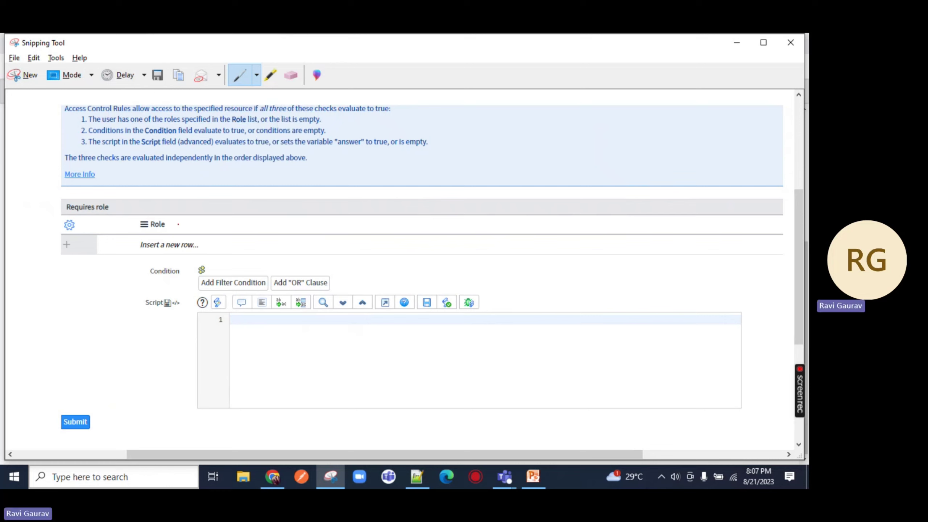
{"action": "mouse_move", "coordinate": [172, 223]}
{"action": "left_mouse_down"}
{"action": "mouse_move", "coordinate": [228, 253]}
{"action": "mouse_move", "coordinate": [270, 321]}
{"action": "mouse_move", "coordinate": [216, 349]}
{"action": "left_mouse_up"}
{"action": "left_click_drag", "start_coordinate": [278, 278], "coordinate": [364, 267]}
{"action": "left_click_drag", "start_coordinate": [347, 254], "coordinate": [376, 262]}
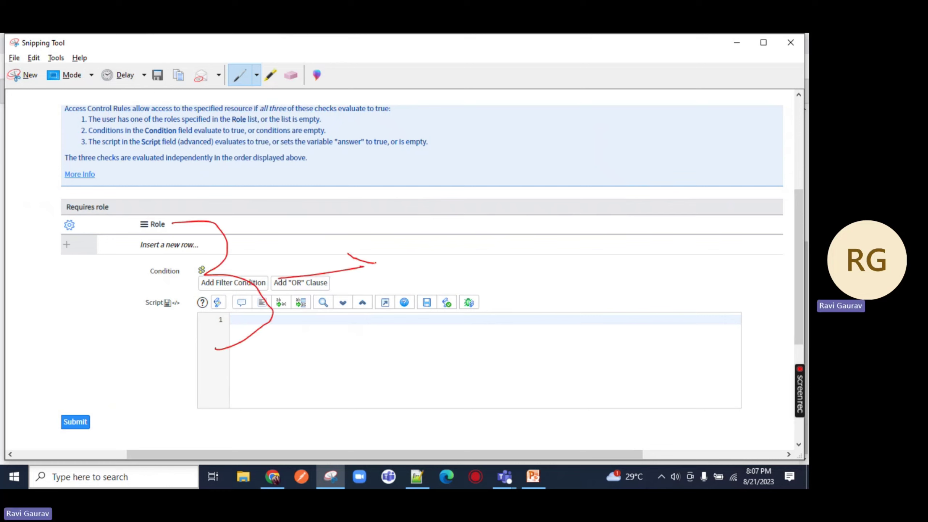
Step: Write "True" in red at the arrow's end, circle it, and draw an arrow from it to "ACL"
{"action": "left_click_drag", "start_coordinate": [424, 241], "coordinate": [450, 241]}
{"action": "mouse_move", "coordinate": [440, 241]}
{"action": "left_mouse_down"}
{"action": "mouse_move", "coordinate": [441, 260]}
{"action": "mouse_move", "coordinate": [491, 244]}
{"action": "mouse_move", "coordinate": [514, 266]}
{"action": "left_mouse_up"}
{"action": "mouse_move", "coordinate": [557, 231]}
{"action": "left_mouse_down"}
{"action": "mouse_move", "coordinate": [389, 253]}
{"action": "mouse_move", "coordinate": [551, 238]}
{"action": "left_mouse_up"}
{"action": "left_click_drag", "start_coordinate": [559, 169], "coordinate": [540, 227]}
{"action": "left_click_drag", "start_coordinate": [548, 171], "coordinate": [532, 190]}
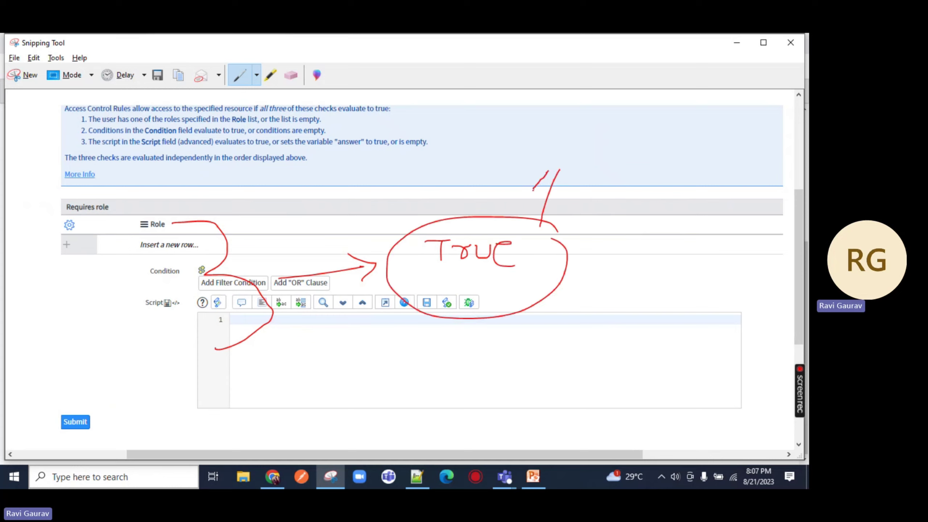
{"action": "mouse_move", "coordinate": [596, 136]}
{"action": "left_mouse_down"}
{"action": "mouse_move", "coordinate": [609, 147]}
{"action": "mouse_move", "coordinate": [599, 150]}
{"action": "left_mouse_up"}
{"action": "left_click_drag", "start_coordinate": [639, 138], "coordinate": [641, 149]}
{"action": "left_click", "coordinate": [640, 155]}
{"action": "left_click_drag", "start_coordinate": [660, 118], "coordinate": [664, 150]}
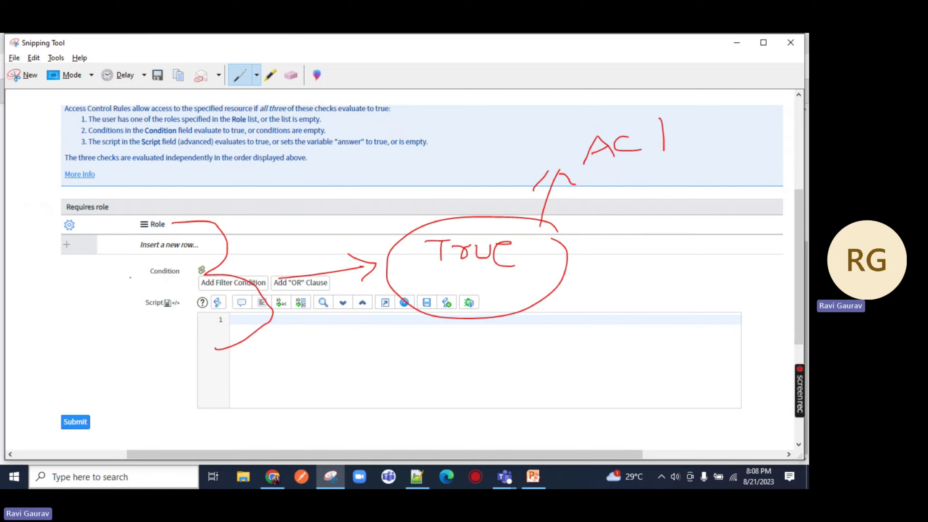
Step: Erase the red annotations and draw an AND gate in red with two input lines and one output line
{"action": "left_click", "coordinate": [291, 75]}
{"action": "mouse_move", "coordinate": [224, 252]}
{"action": "left_mouse_down"}
{"action": "mouse_move", "coordinate": [270, 282]}
{"action": "mouse_move", "coordinate": [499, 265]}
{"action": "mouse_move", "coordinate": [452, 249]}
{"action": "mouse_move", "coordinate": [431, 221]}
{"action": "mouse_move", "coordinate": [556, 205]}
{"action": "mouse_move", "coordinate": [504, 185]}
{"action": "mouse_move", "coordinate": [629, 144]}
{"action": "mouse_move", "coordinate": [541, 141]}
{"action": "mouse_move", "coordinate": [600, 150]}
{"action": "left_mouse_up"}
{"action": "left_click", "coordinate": [243, 76]}
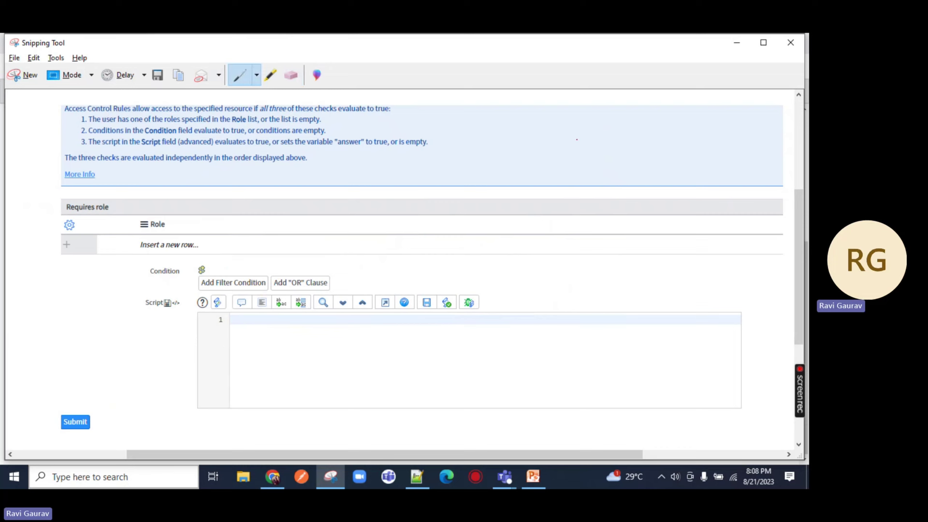
{"action": "left_click_drag", "start_coordinate": [549, 129], "coordinate": [550, 195]}
{"action": "mouse_move", "coordinate": [559, 125]}
{"action": "left_mouse_down"}
{"action": "mouse_move", "coordinate": [630, 148]}
{"action": "mouse_move", "coordinate": [570, 209]}
{"action": "mouse_move", "coordinate": [549, 207]}
{"action": "mouse_move", "coordinate": [550, 183]}
{"action": "left_mouse_up"}
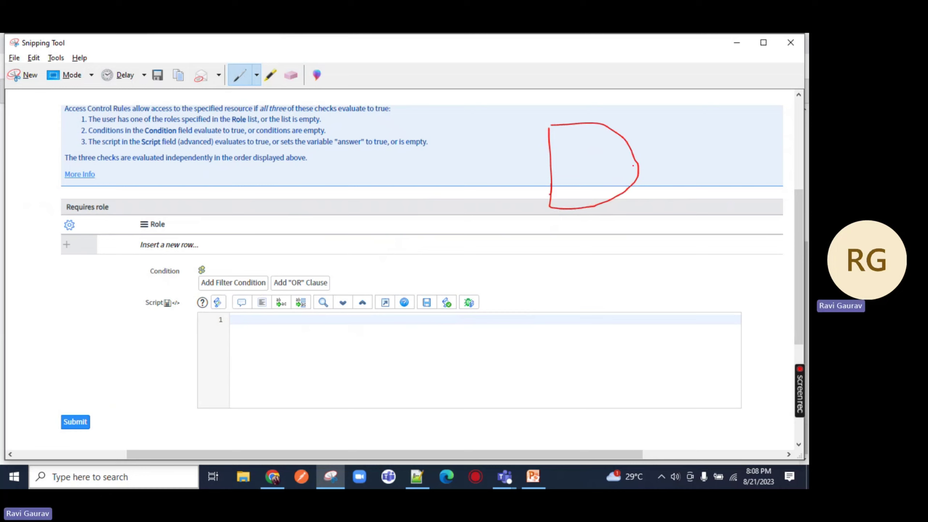
{"action": "left_click_drag", "start_coordinate": [633, 165], "coordinate": [694, 159]}
{"action": "left_click_drag", "start_coordinate": [434, 157], "coordinate": [550, 154]}
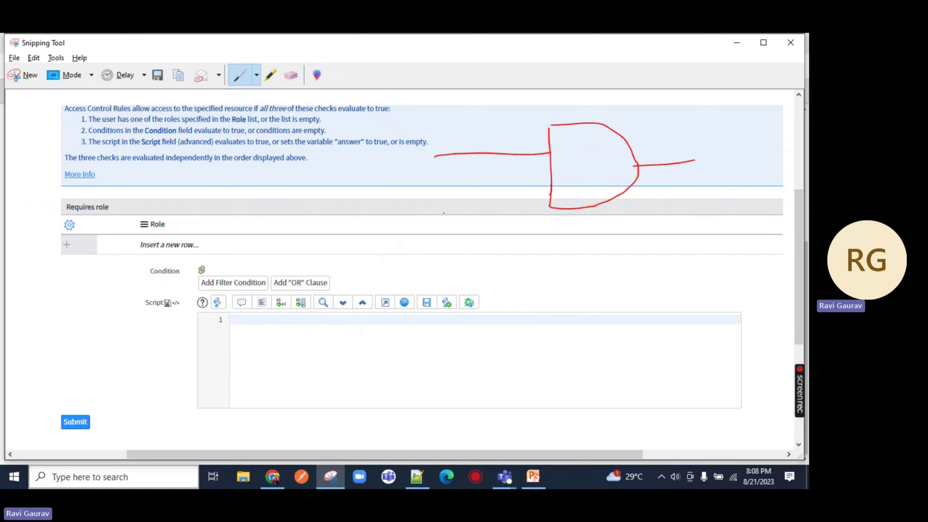
{"action": "left_click_drag", "start_coordinate": [429, 218], "coordinate": [559, 204]}
Step: Label the gate's inputs A and B and its output O, and mark all three with a T
{"action": "mouse_move", "coordinate": [368, 166]}
{"action": "left_mouse_down"}
{"action": "mouse_move", "coordinate": [385, 146]}
{"action": "mouse_move", "coordinate": [401, 159]}
{"action": "left_mouse_up"}
{"action": "left_click_drag", "start_coordinate": [387, 240], "coordinate": [406, 229]}
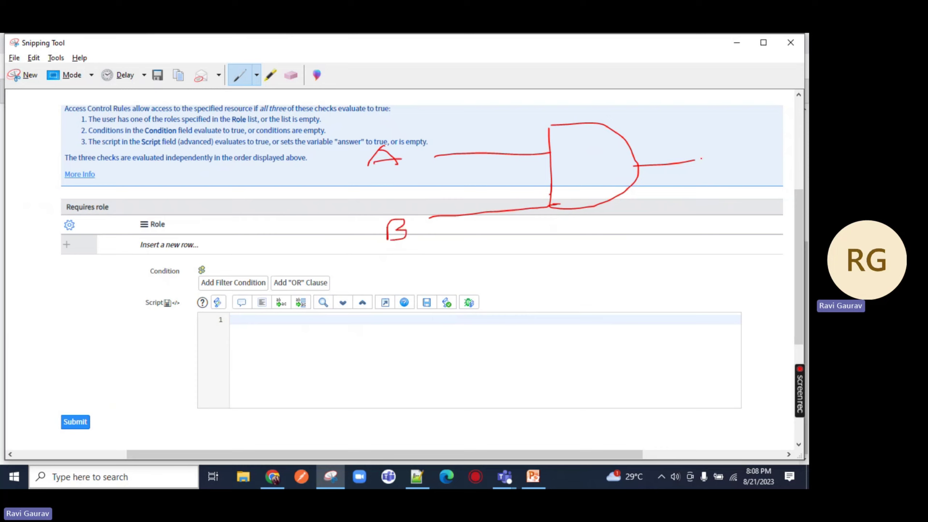
{"action": "left_click_drag", "start_coordinate": [714, 145], "coordinate": [709, 140]}
{"action": "left_click_drag", "start_coordinate": [330, 228], "coordinate": [340, 228]}
{"action": "left_click_drag", "start_coordinate": [335, 229], "coordinate": [335, 251]}
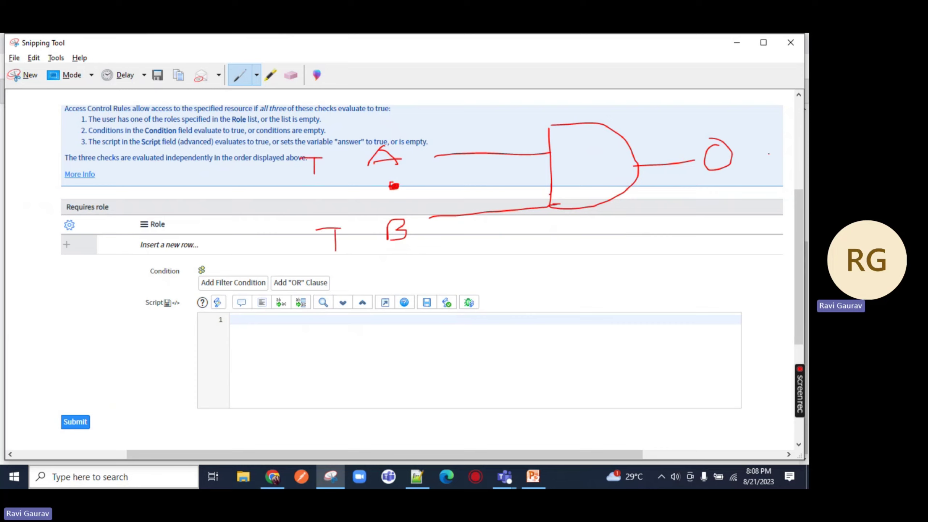
{"action": "left_click_drag", "start_coordinate": [758, 149], "coordinate": [781, 149]}
{"action": "left_click_drag", "start_coordinate": [773, 150], "coordinate": [773, 167]}
Step: Bracket T marks for Role, Condition and Script into one circled group yielding T, and outline the "all three" checks sentence
{"action": "mouse_move", "coordinate": [111, 243]}
{"action": "left_mouse_down"}
{"action": "mouse_move", "coordinate": [131, 243]}
{"action": "mouse_move", "coordinate": [95, 271]}
{"action": "mouse_move", "coordinate": [110, 335]}
{"action": "left_mouse_up"}
{"action": "left_click_drag", "start_coordinate": [19, 274], "coordinate": [38, 274]}
{"action": "left_click_drag", "start_coordinate": [28, 275], "coordinate": [26, 300]}
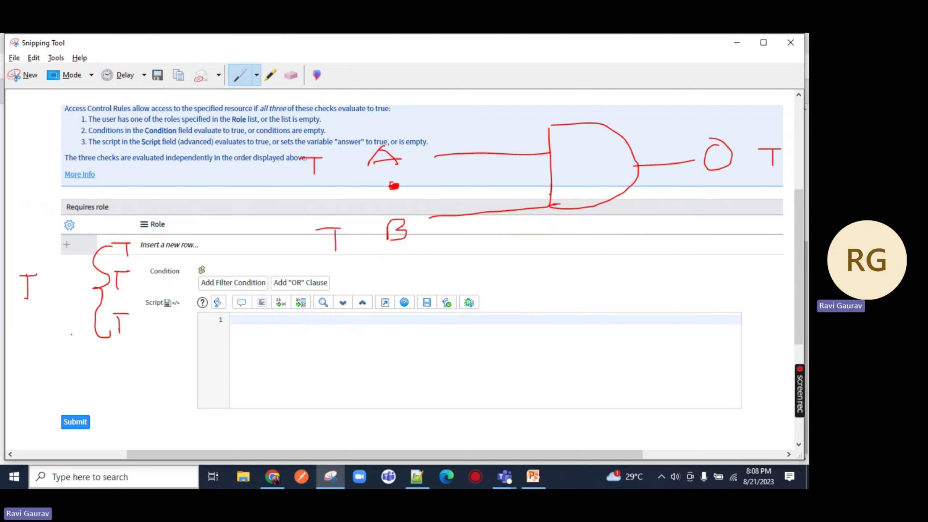
{"action": "mouse_move", "coordinate": [146, 222]}
{"action": "left_mouse_down"}
{"action": "mouse_move", "coordinate": [82, 250]}
{"action": "mouse_move", "coordinate": [67, 335]}
{"action": "mouse_move", "coordinate": [181, 342]}
{"action": "mouse_move", "coordinate": [168, 228]}
{"action": "mouse_move", "coordinate": [141, 216]}
{"action": "left_mouse_up"}
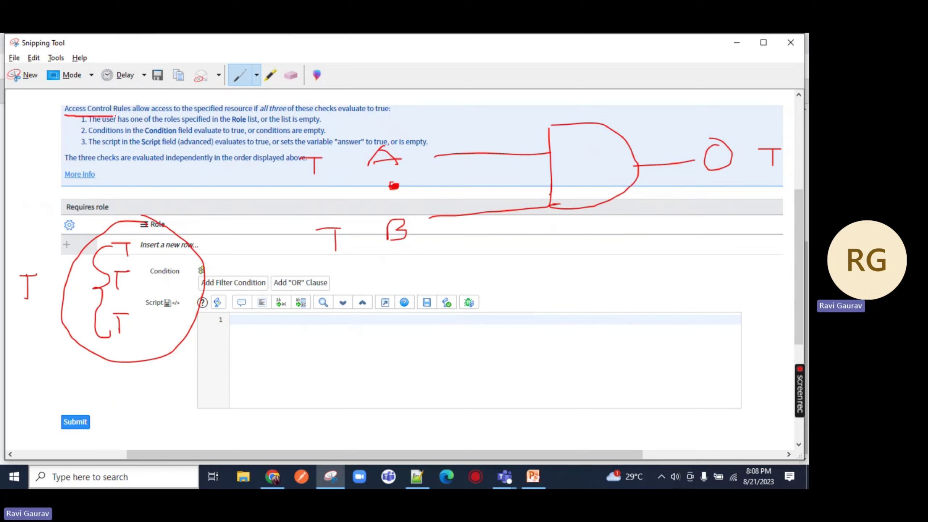
{"action": "mouse_move", "coordinate": [116, 117]}
{"action": "left_mouse_down"}
{"action": "mouse_move", "coordinate": [392, 117]}
{"action": "mouse_move", "coordinate": [339, 98]}
{"action": "left_mouse_up"}
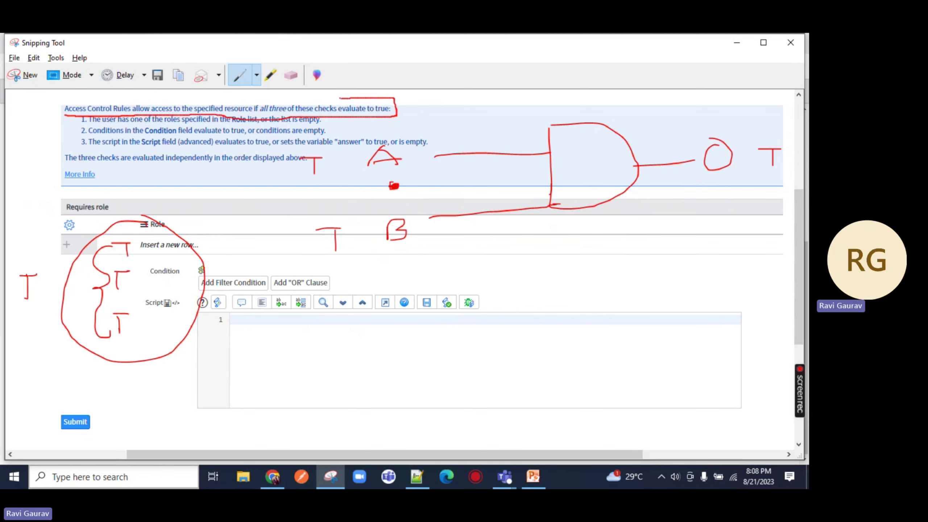
Step: Switch back to the Access Control form, point out the Type field, and glance at the Incidents list
{"action": "key", "text": "alt+Tab"}
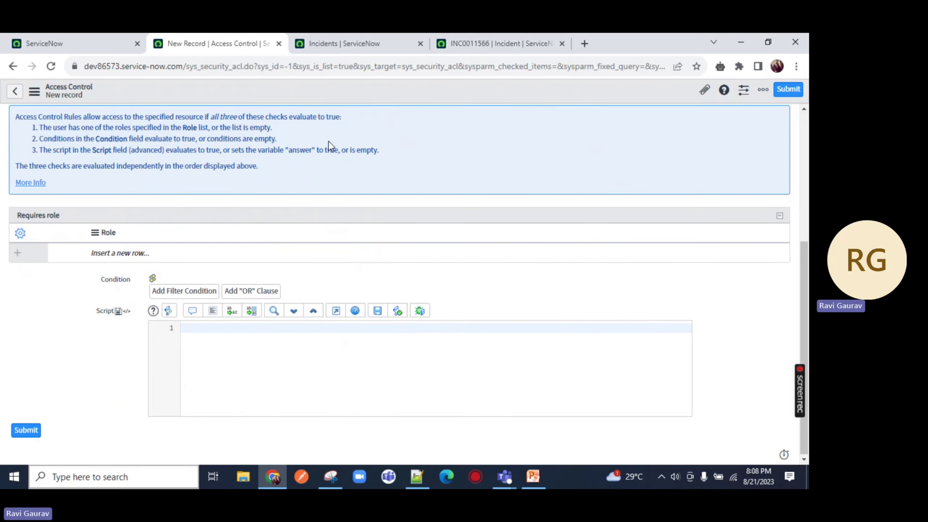
{"action": "scroll", "coordinate": [215, 162], "scroll_direction": "up", "scroll_amount": 5}
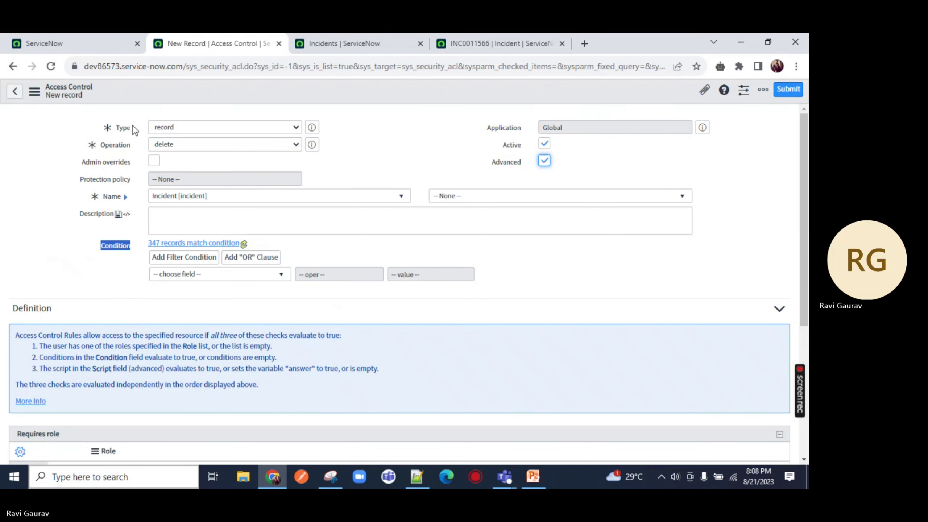
{"action": "left_click_drag", "start_coordinate": [118, 127], "coordinate": [137, 129]}
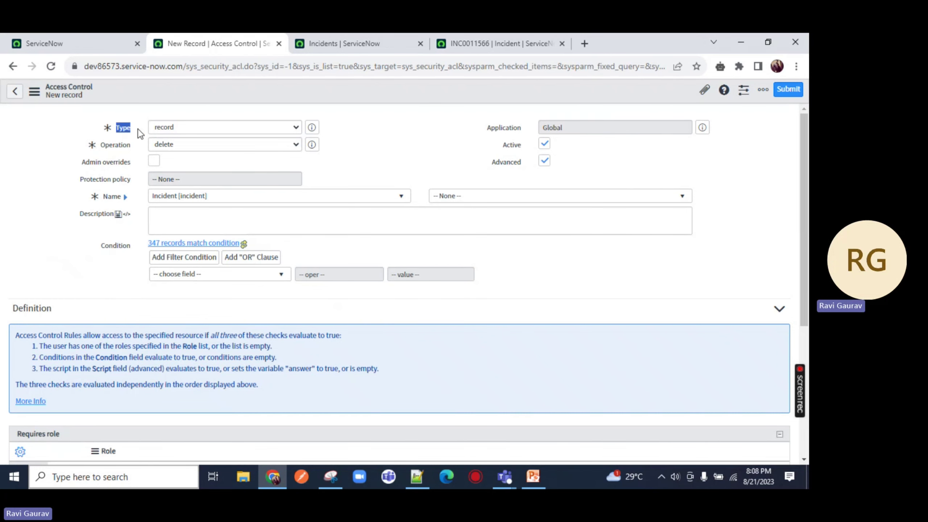
{"action": "left_click", "coordinate": [340, 40]}
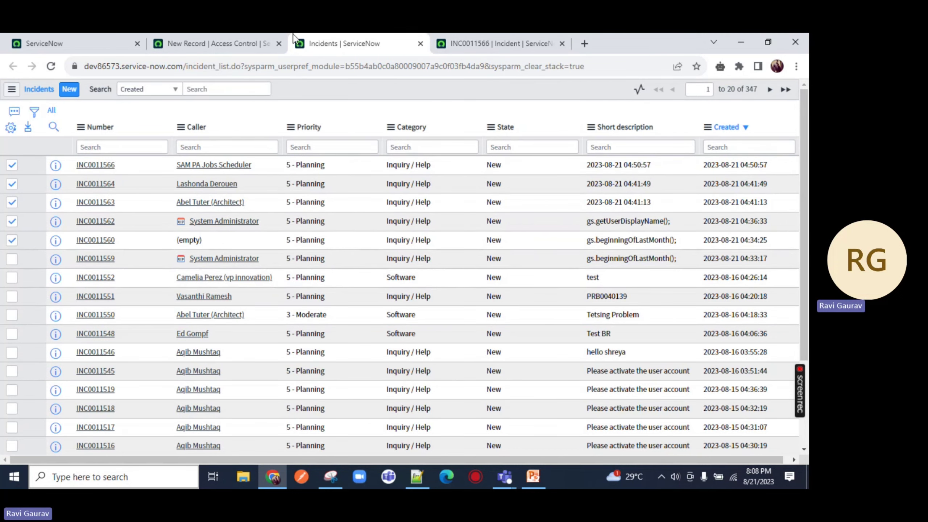
{"action": "left_click", "coordinate": [235, 36]}
Step: Review the delete operation, the Incident table and the available field choices on the Access Control form
{"action": "left_click", "coordinate": [203, 145]}
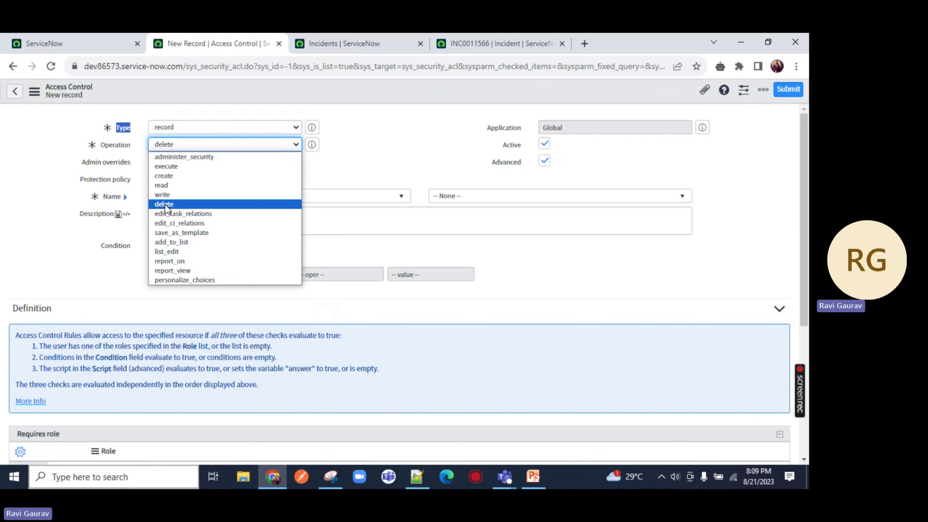
{"action": "left_click", "coordinate": [405, 143]}
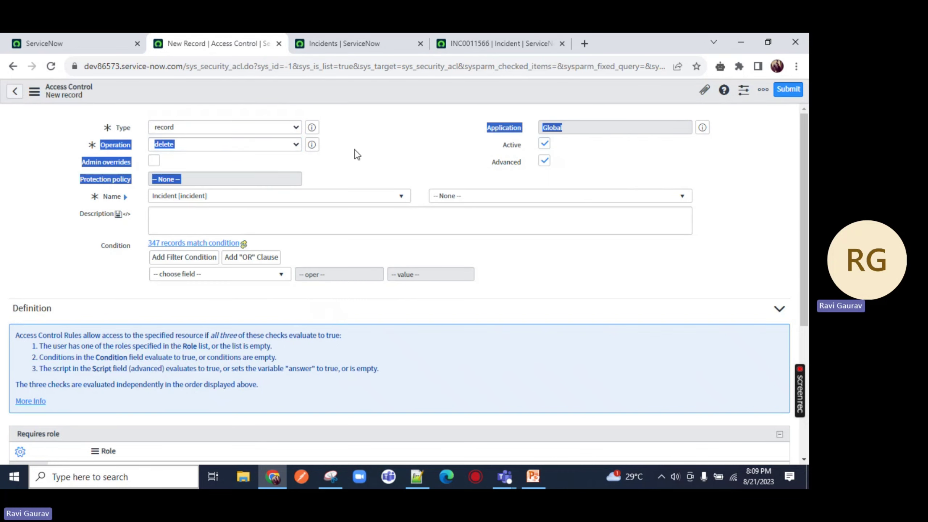
{"action": "left_click", "coordinate": [222, 154]}
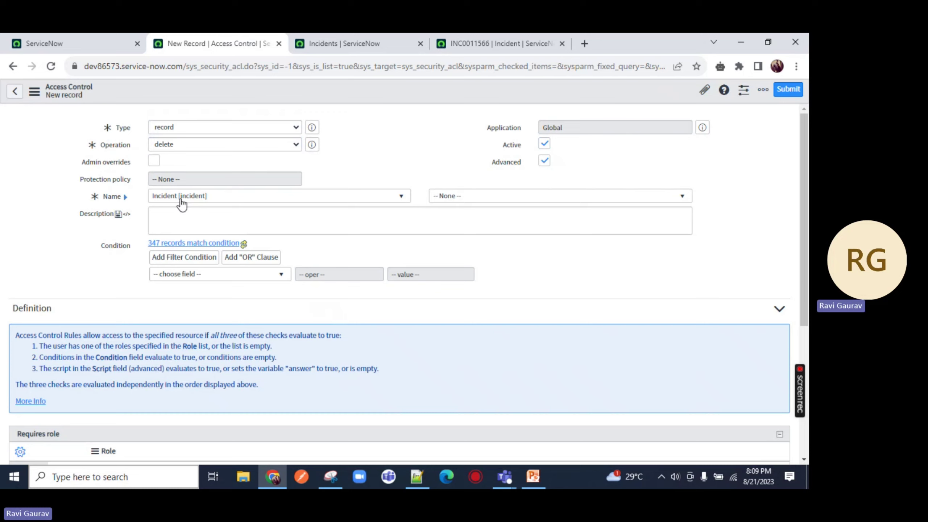
{"action": "left_click", "coordinate": [521, 203]}
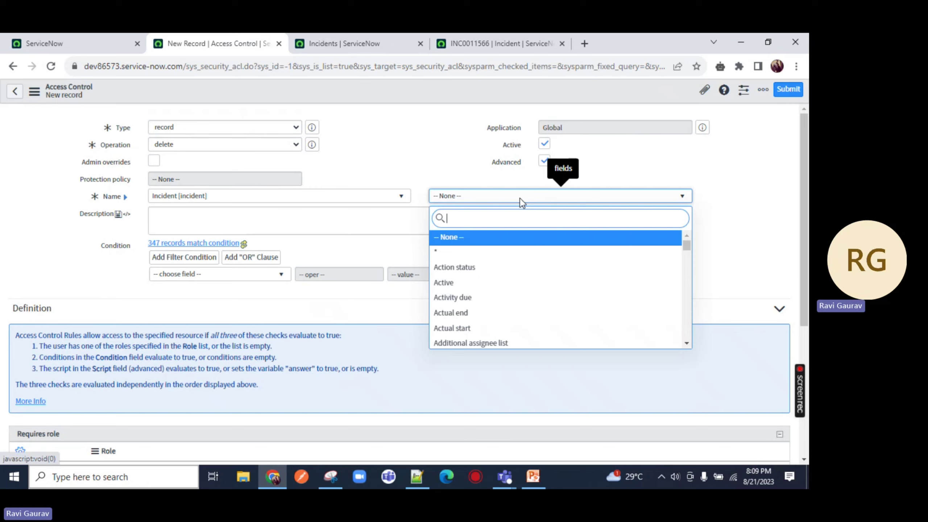
{"action": "left_click", "coordinate": [503, 203]}
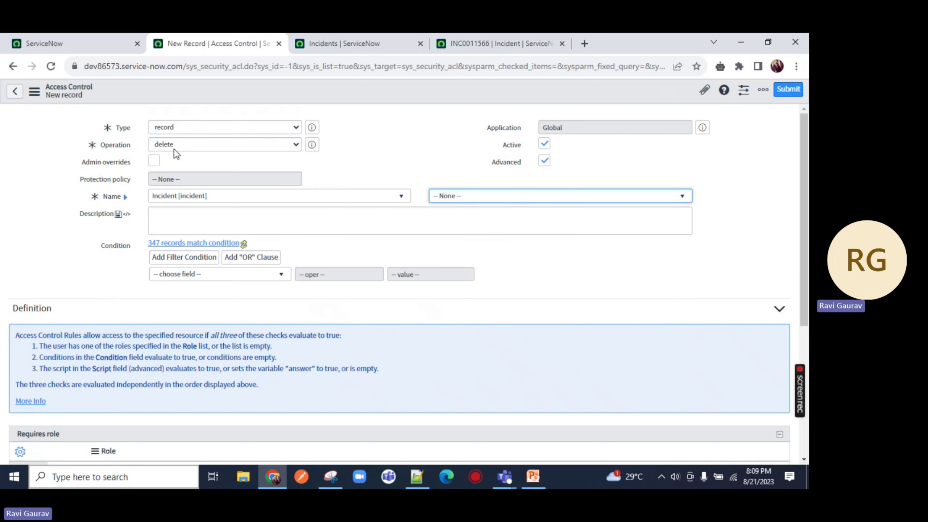
Step: Add the admin role to the access control's required roles
{"action": "scroll", "coordinate": [83, 203], "scroll_direction": "down", "scroll_amount": 5}
{"action": "double_click", "coordinate": [121, 293]}
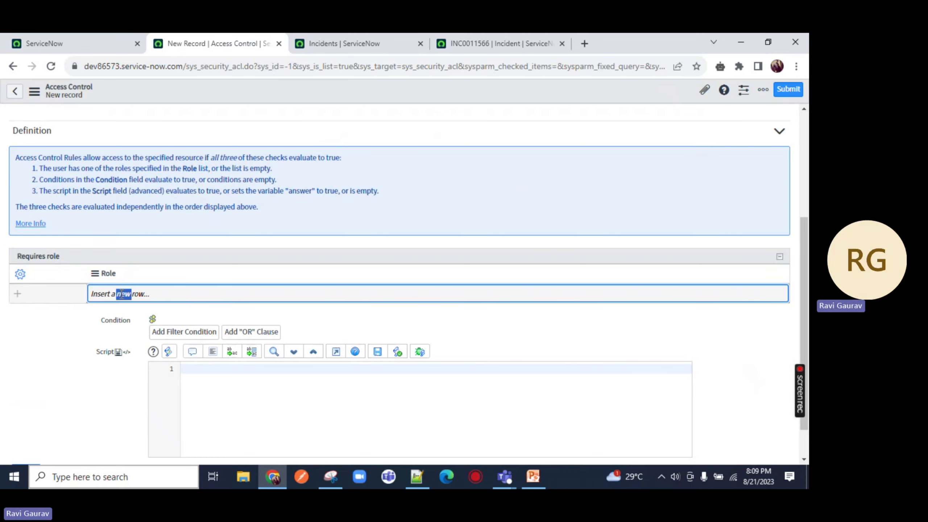
{"action": "left_click", "coordinate": [193, 292]}
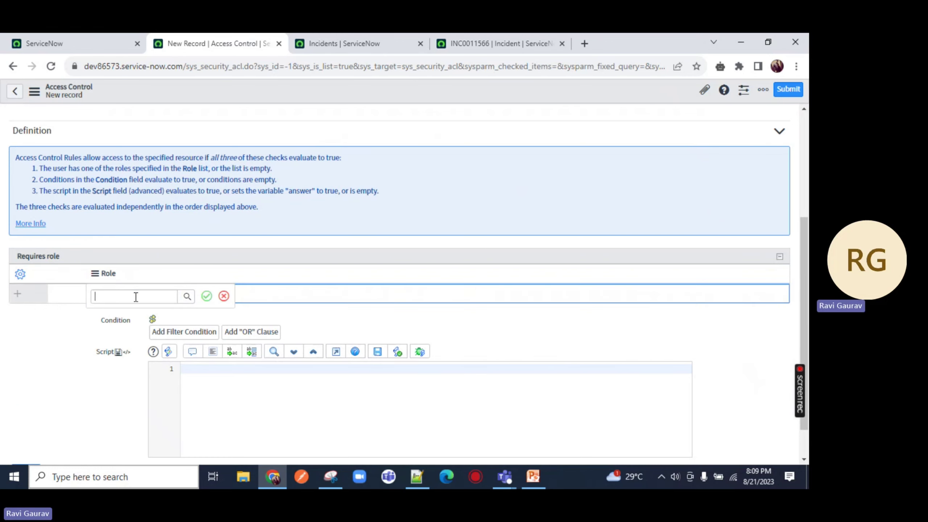
{"action": "type", "text": "adm"}
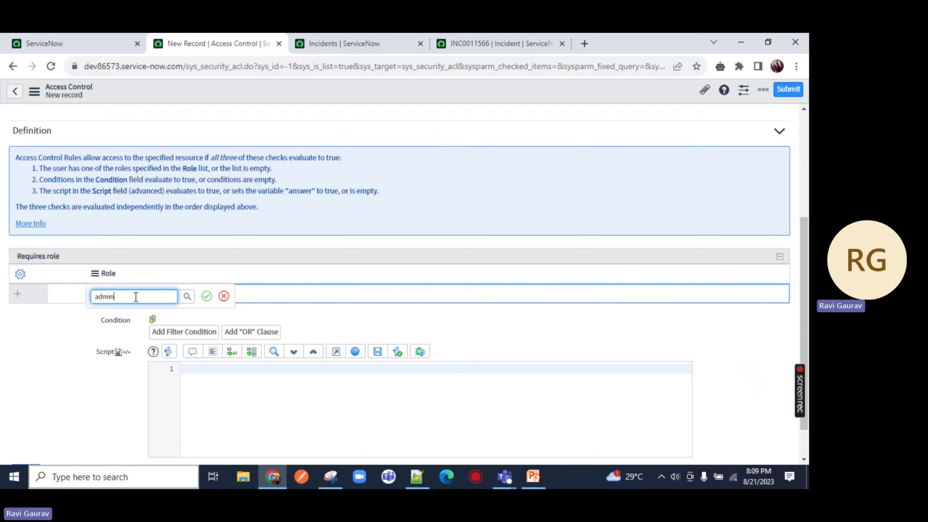
{"action": "type", "text": "in"}
{"action": "left_click", "coordinate": [206, 296]}
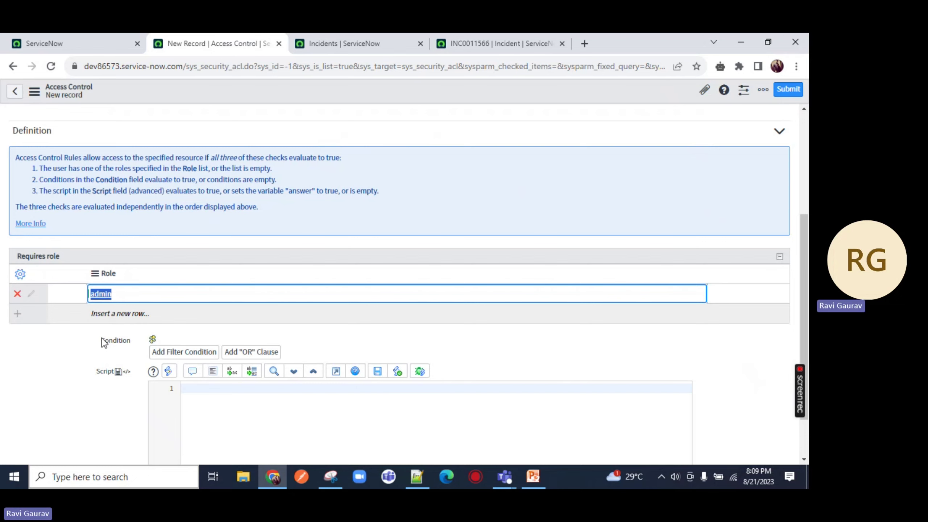
{"action": "scroll", "coordinate": [221, 371], "scroll_direction": "down", "scroll_amount": 2}
{"action": "left_click", "coordinate": [217, 334]}
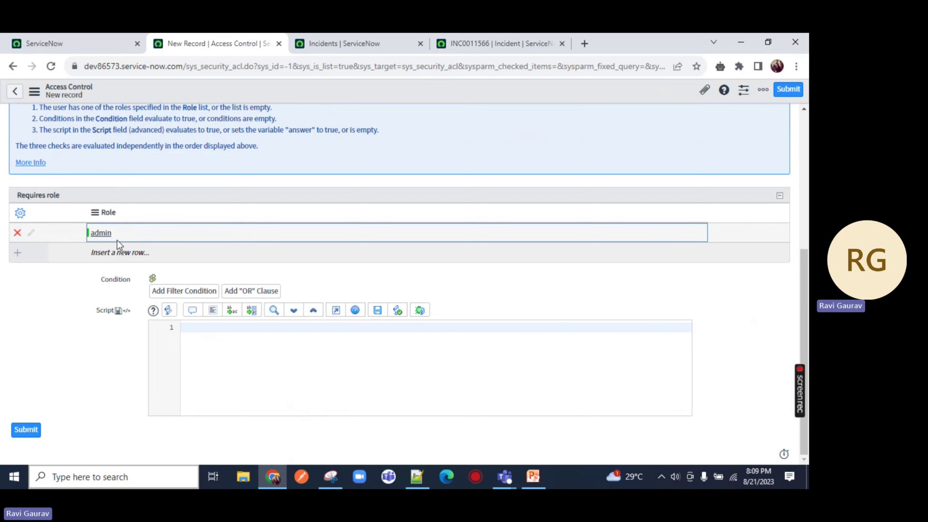
Step: Recheck the admin role and rule settings, save the Incident delete ACL, and continue through the security rules verification
{"action": "left_click_drag", "start_coordinate": [117, 240], "coordinate": [85, 238]}
{"action": "scroll", "coordinate": [178, 244], "scroll_direction": "up", "scroll_amount": 3}
{"action": "scroll", "coordinate": [179, 244], "scroll_direction": "up", "scroll_amount": 3}
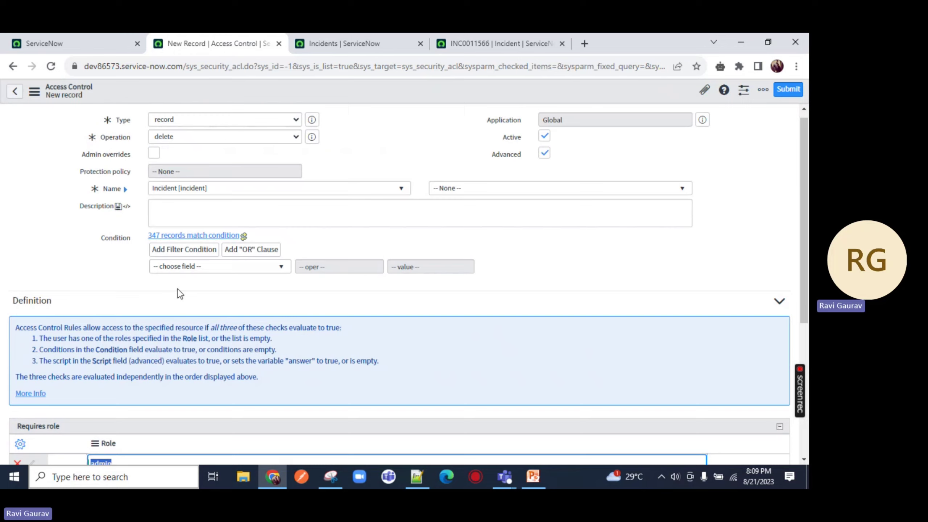
{"action": "scroll", "coordinate": [177, 289], "scroll_direction": "down", "scroll_amount": 6}
{"action": "scroll", "coordinate": [129, 238], "scroll_direction": "up", "scroll_amount": 6}
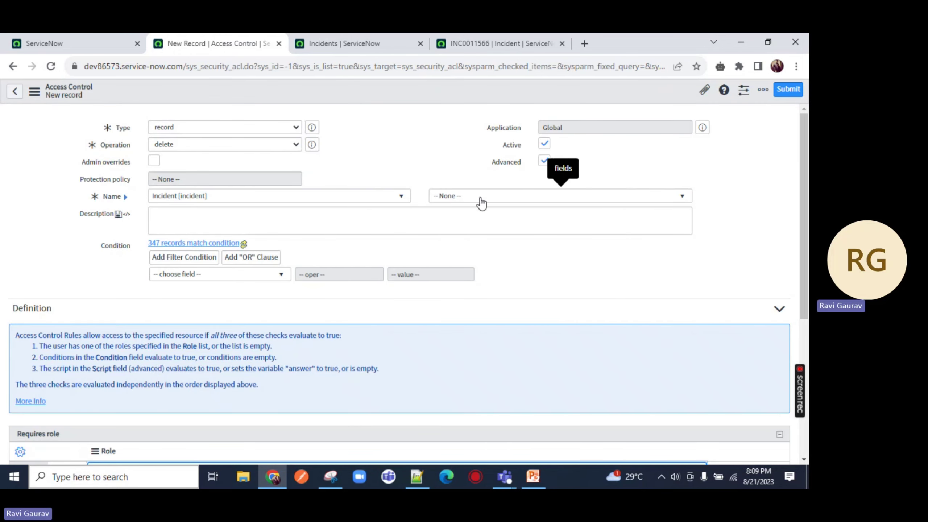
{"action": "right_click", "coordinate": [397, 92]}
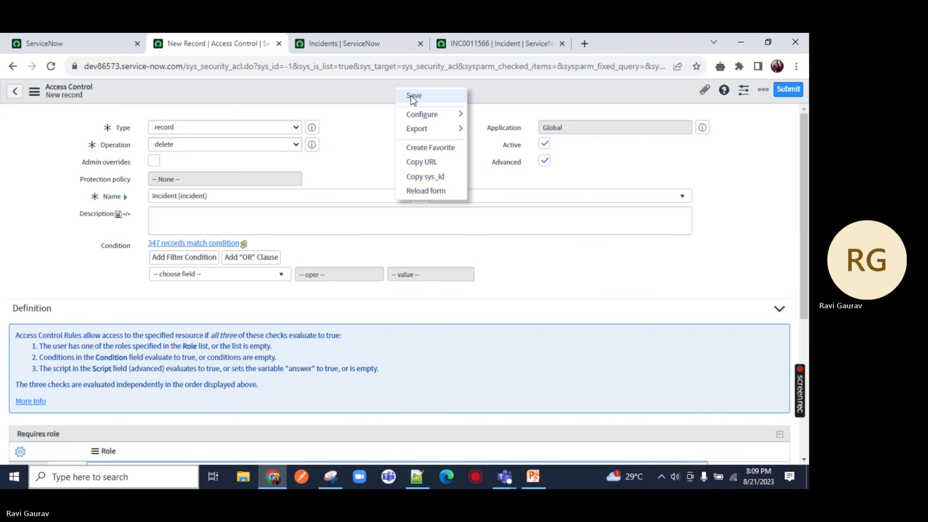
{"action": "left_click", "coordinate": [410, 96]}
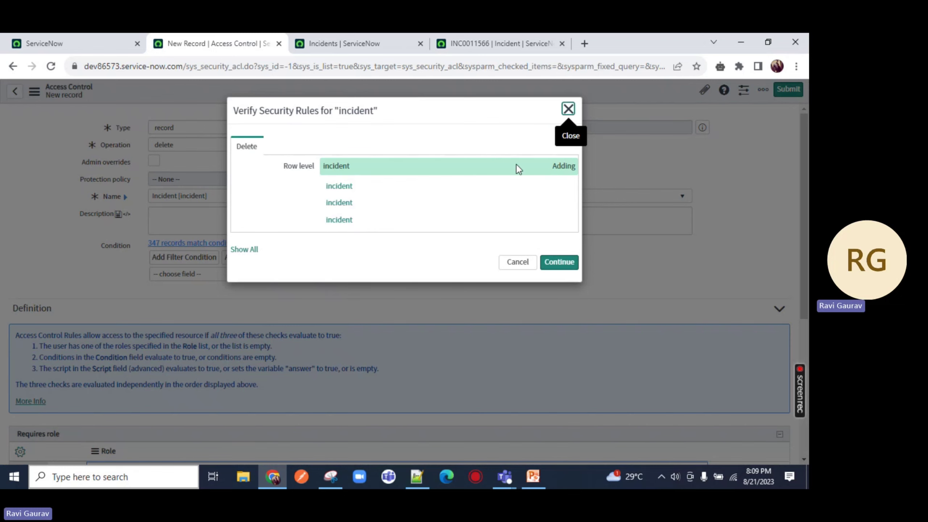
{"action": "left_click", "coordinate": [562, 264]}
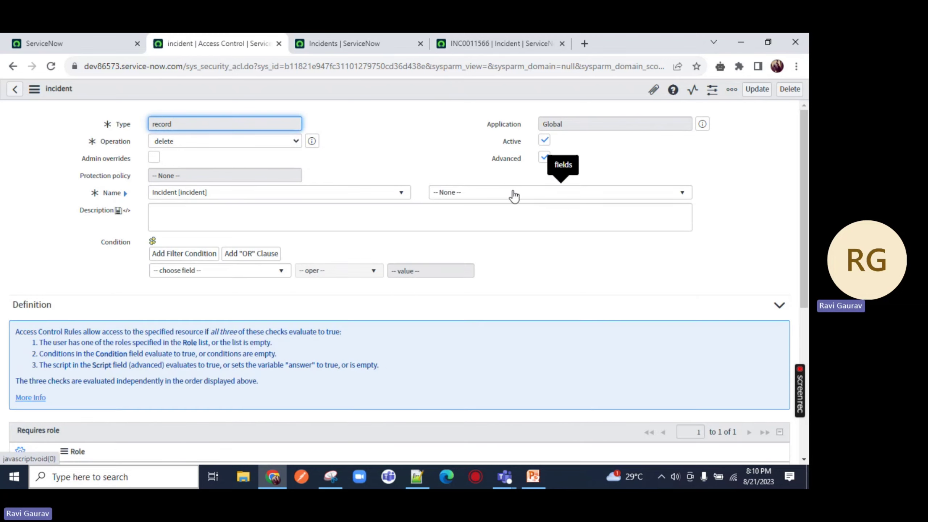
Step: Reload the Incidents list, and point out Admin overrides and the required admin role on the saved ACL
{"action": "left_click", "coordinate": [384, 36]}
{"action": "left_click", "coordinate": [51, 67]}
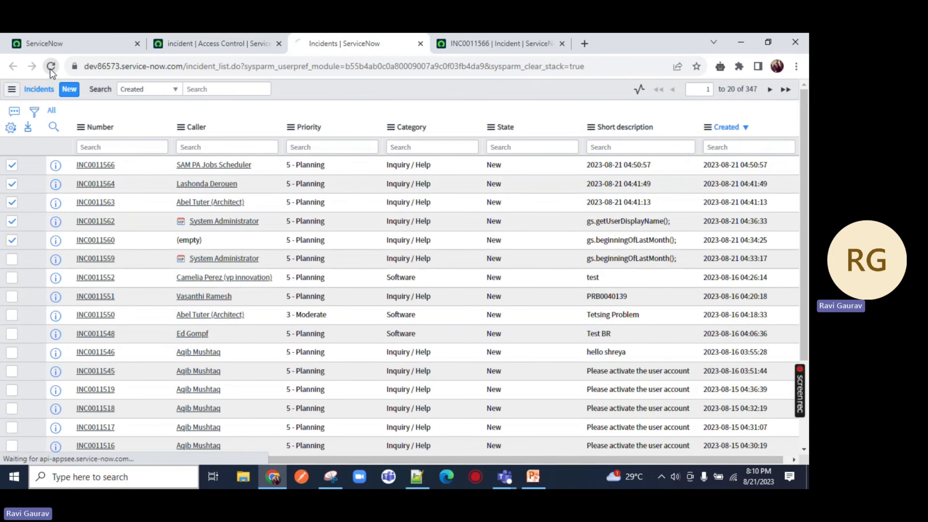
{"action": "left_click", "coordinate": [218, 44]}
{"action": "left_click_drag", "start_coordinate": [80, 167], "coordinate": [134, 163]}
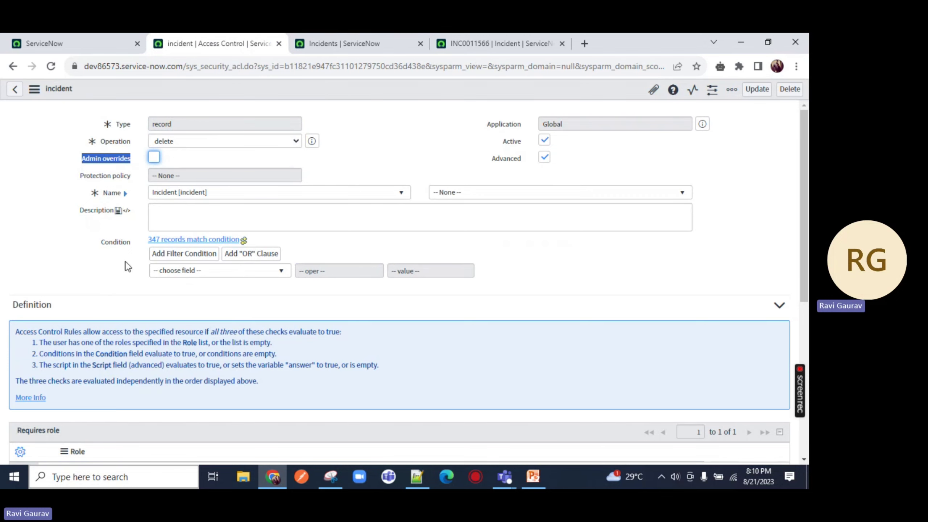
{"action": "scroll", "coordinate": [124, 262], "scroll_direction": "down", "scroll_amount": 5}
{"action": "left_click_drag", "start_coordinate": [95, 297], "coordinate": [49, 294]}
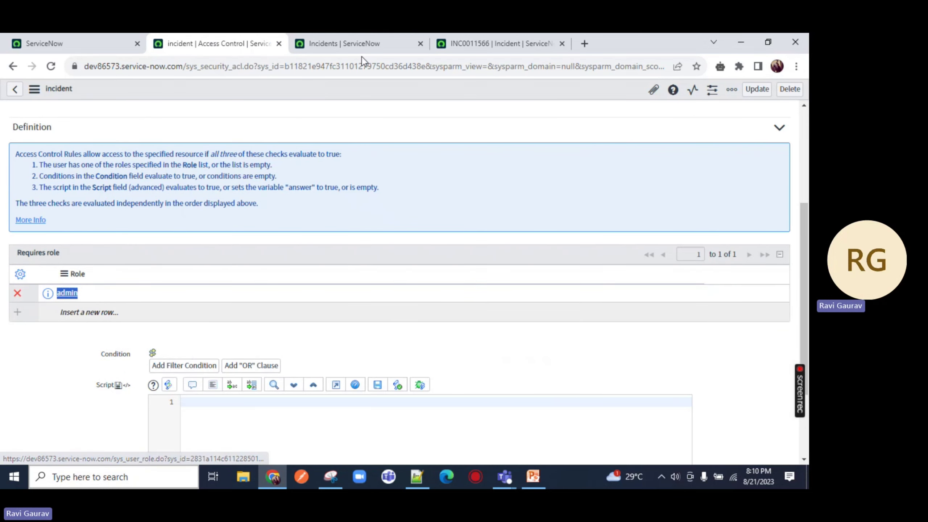
Step: Reload the Incidents list again, select incident INC0011566 and delete it, confirming the deletion
{"action": "left_click", "coordinate": [369, 43]}
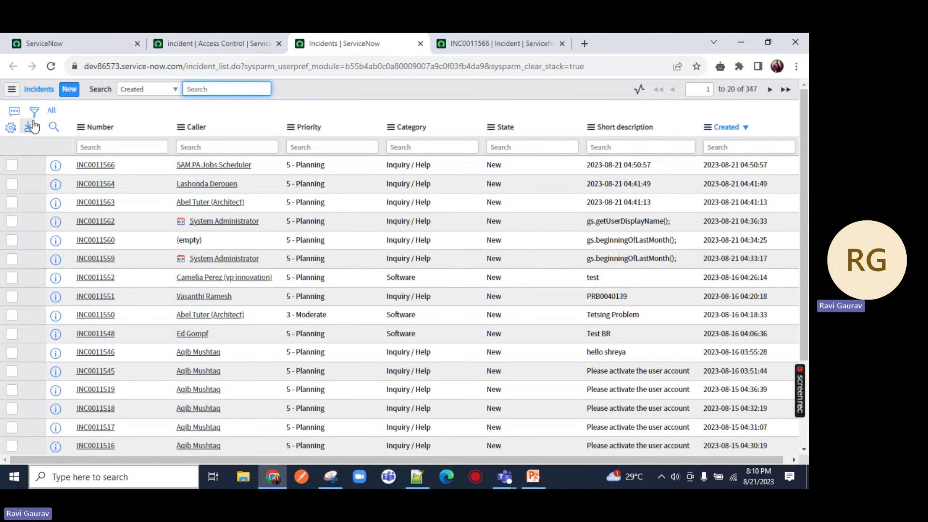
{"action": "left_click", "coordinate": [50, 66]}
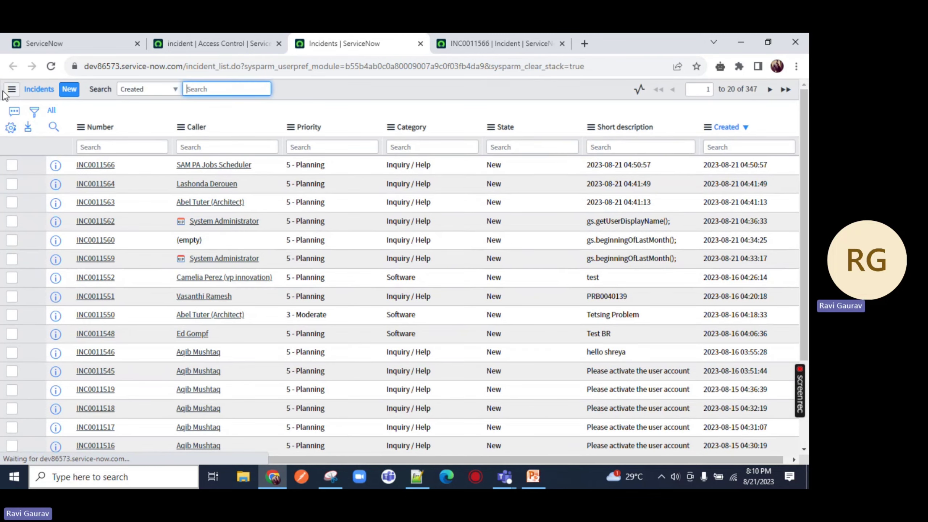
{"action": "left_click", "coordinate": [12, 89]}
{"action": "mouse_move", "coordinate": [19, 148]}
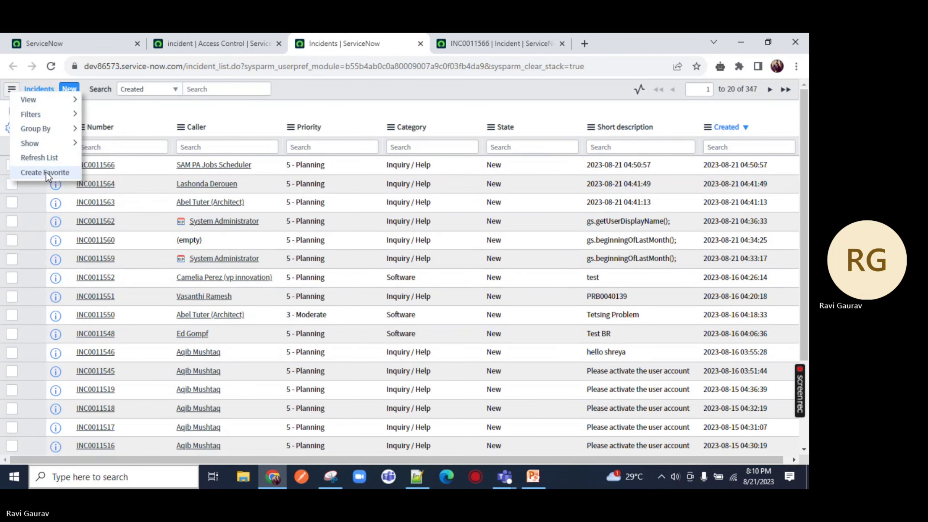
{"action": "left_click", "coordinate": [22, 194]}
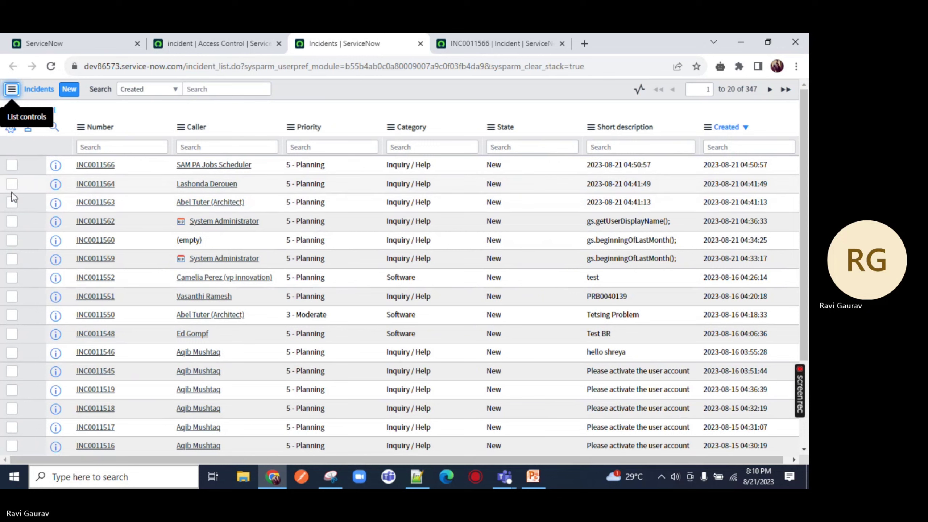
{"action": "left_click", "coordinate": [11, 165]}
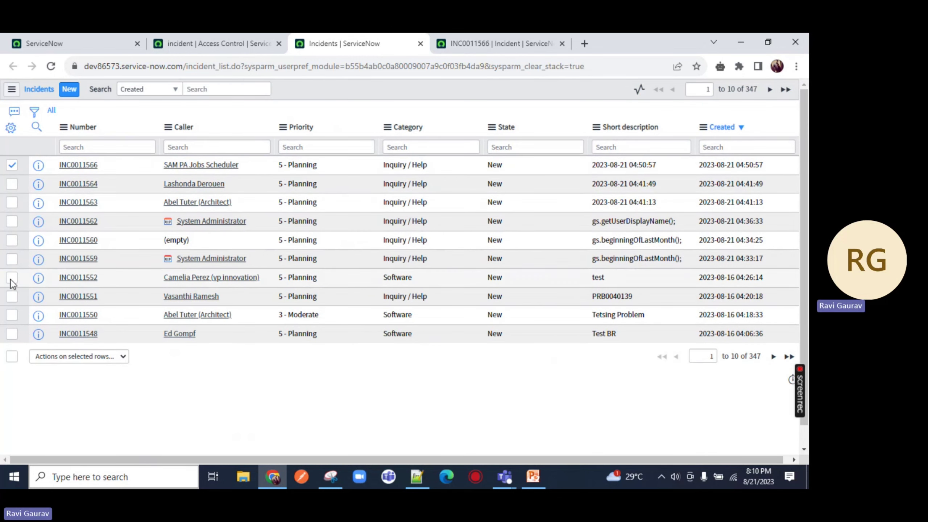
{"action": "left_click", "coordinate": [98, 357]}
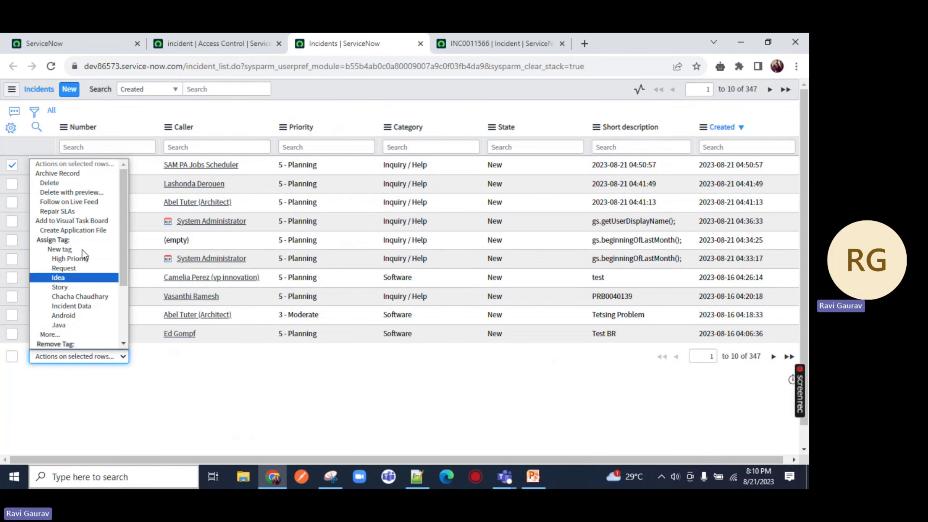
{"action": "left_click", "coordinate": [60, 187]}
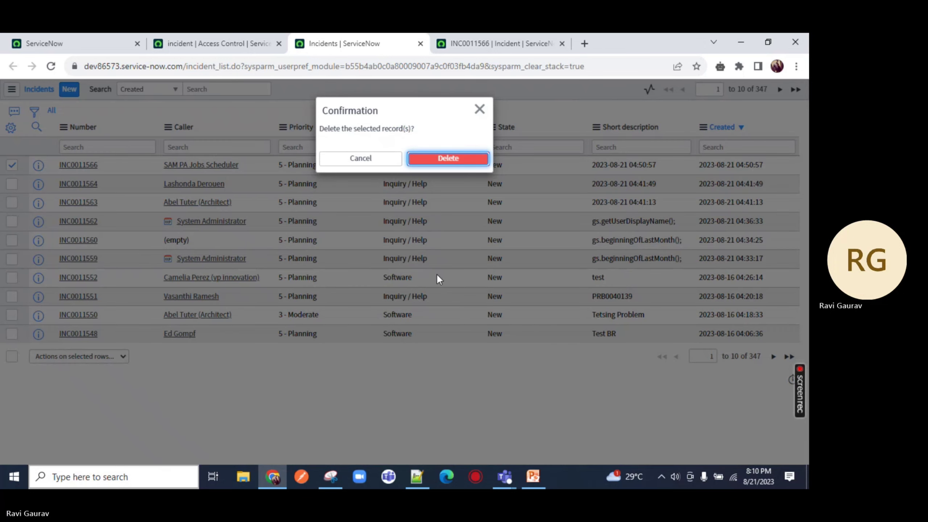
{"action": "key", "text": "Return"}
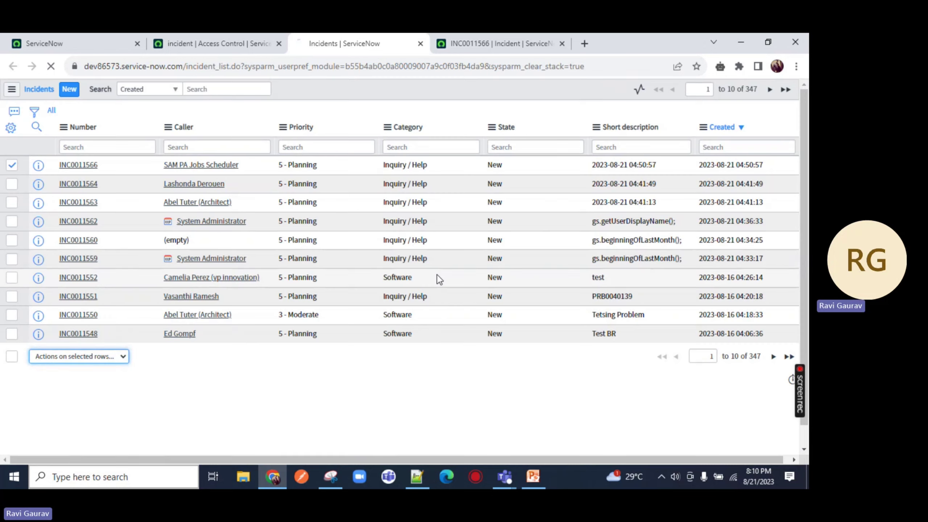
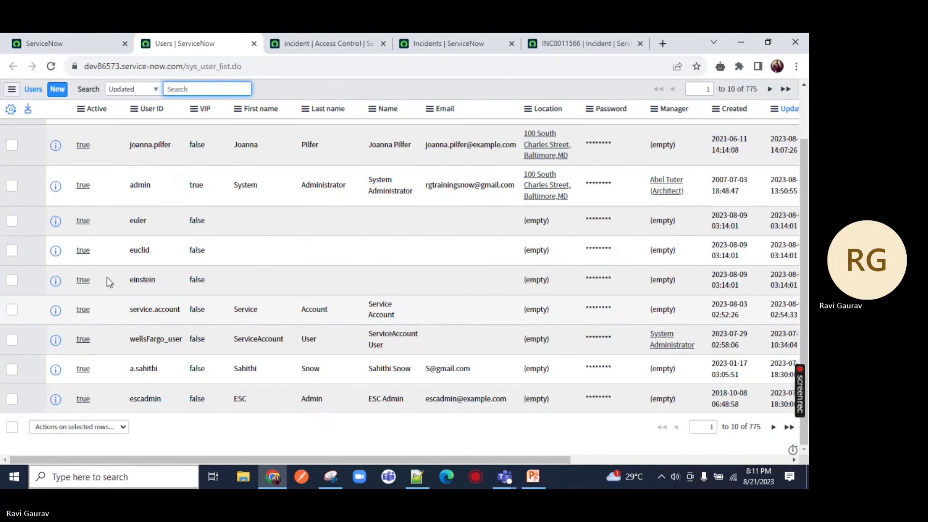
Step: Open the einstein user record from the Users list and review its details and Roles related list
{"action": "scroll", "coordinate": [107, 277], "scroll_direction": "up", "scroll_amount": 3}
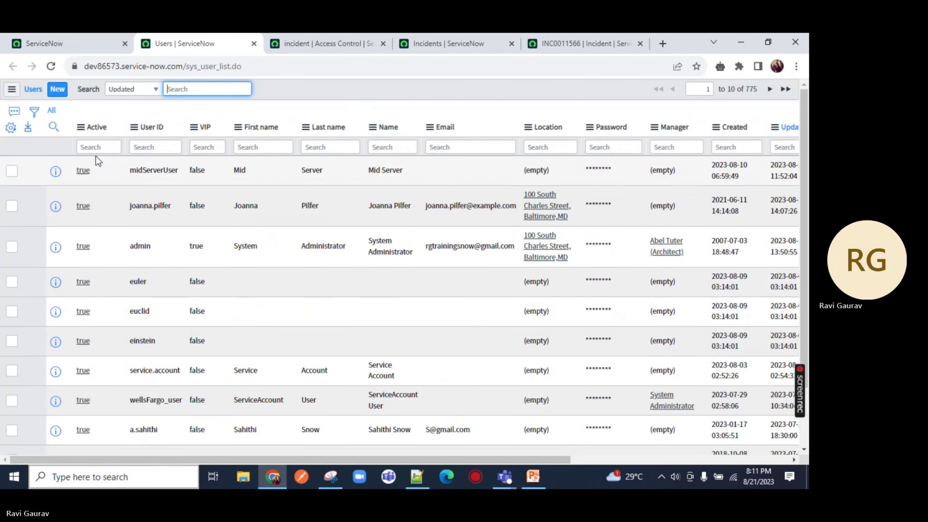
{"action": "middle_click", "coordinate": [86, 342]}
{"action": "left_click", "coordinate": [263, 43]}
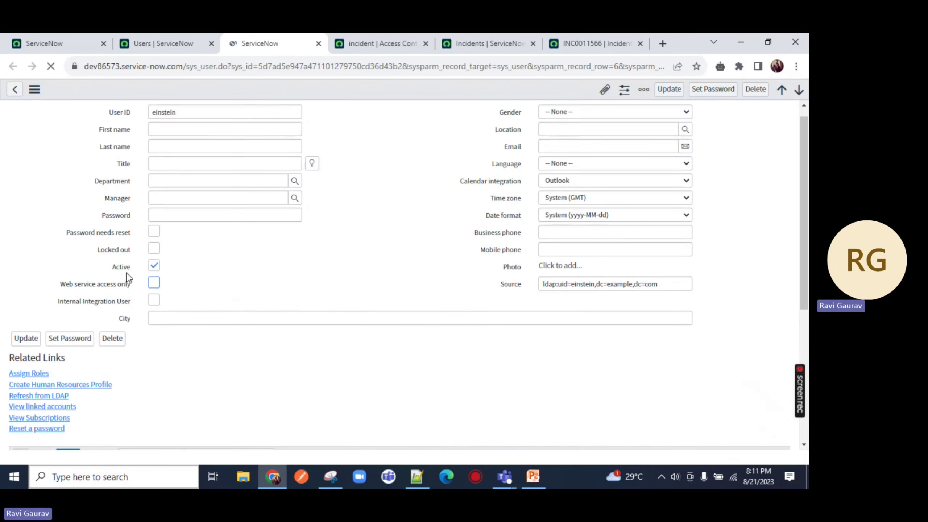
{"action": "scroll", "coordinate": [126, 273], "scroll_direction": "down", "scroll_amount": 5}
{"action": "scroll", "coordinate": [72, 245], "scroll_direction": "up", "scroll_amount": 5}
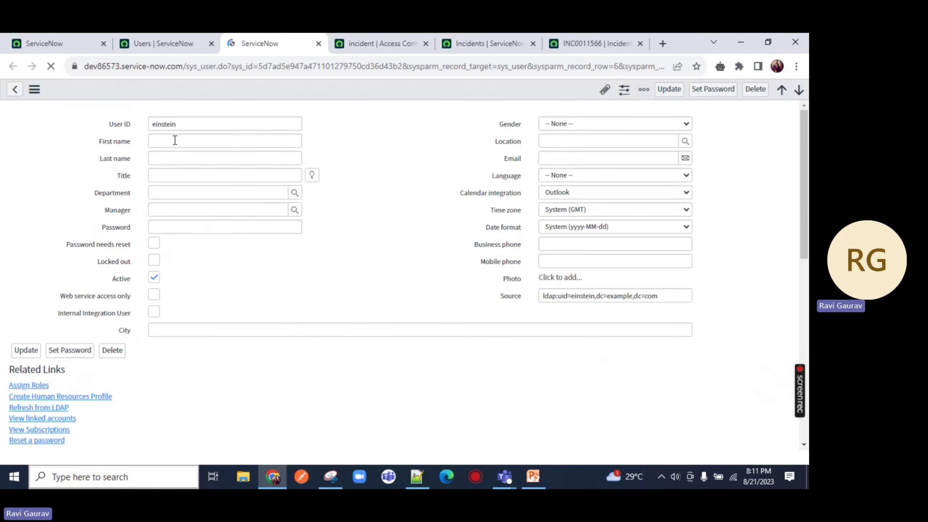
{"action": "scroll", "coordinate": [166, 264], "scroll_direction": "down", "scroll_amount": 5}
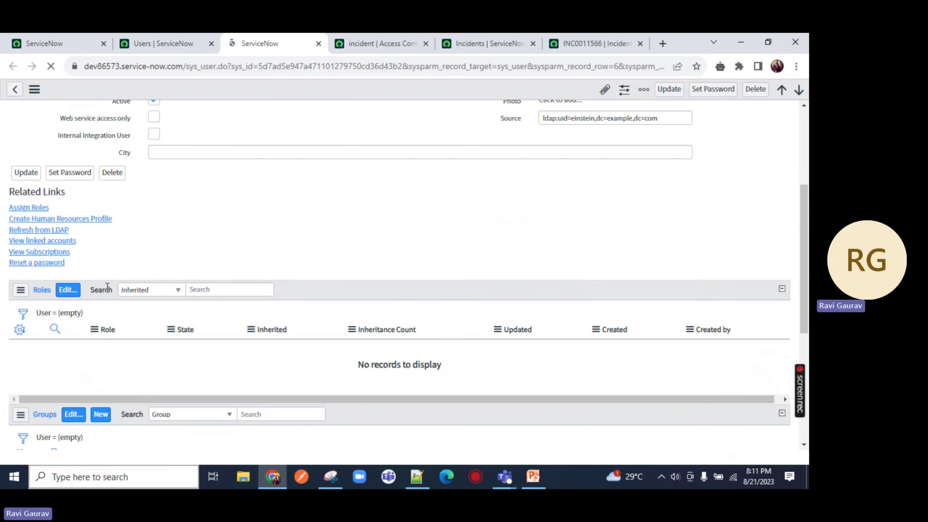
{"action": "scroll", "coordinate": [73, 320], "scroll_direction": "up", "scroll_amount": 5}
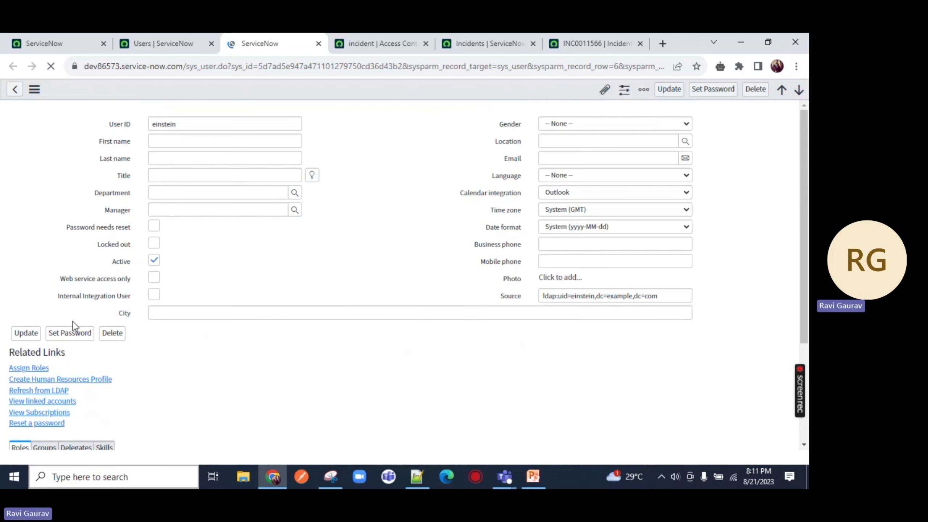
{"action": "scroll", "coordinate": [73, 321], "scroll_direction": "down", "scroll_amount": 4}
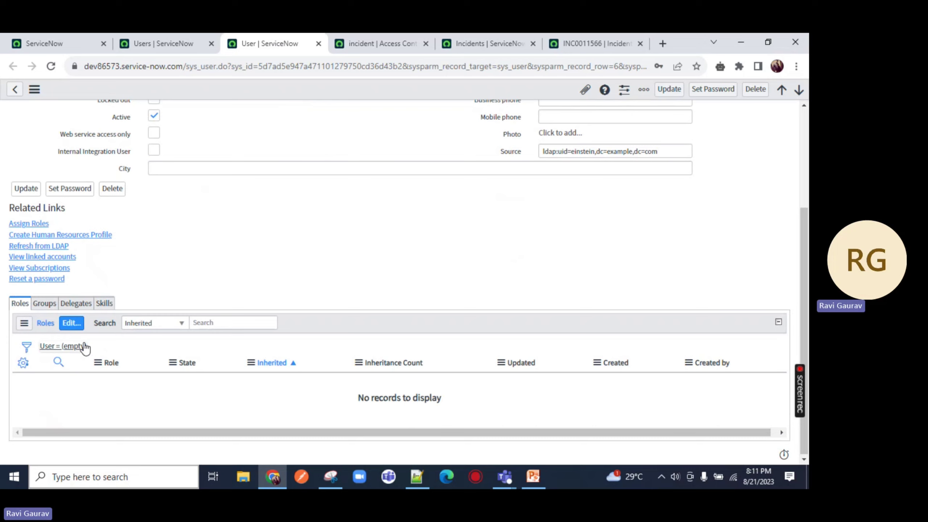
Step: Add the incident_manager role to the einstein user's roles and save the membership change
{"action": "left_click", "coordinate": [72, 323]}
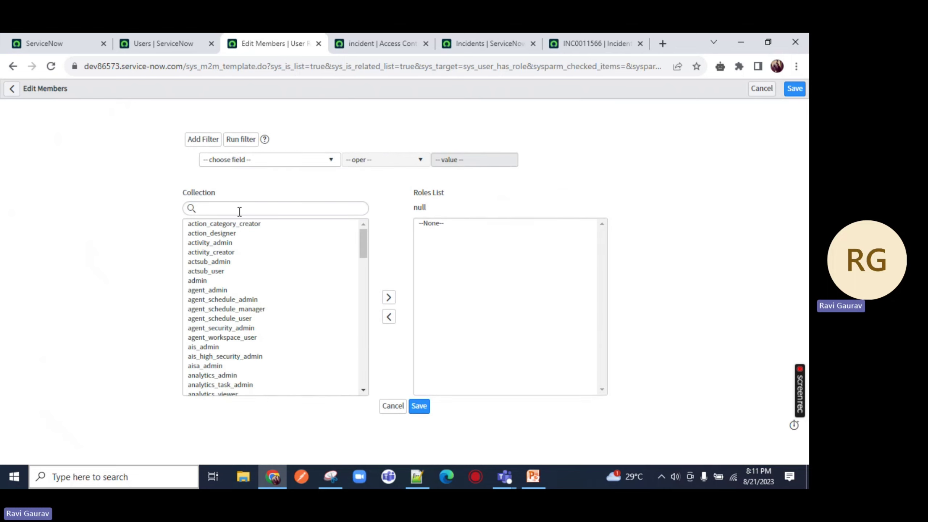
{"action": "left_click", "coordinate": [239, 209]}
{"action": "type", "text": "incide"}
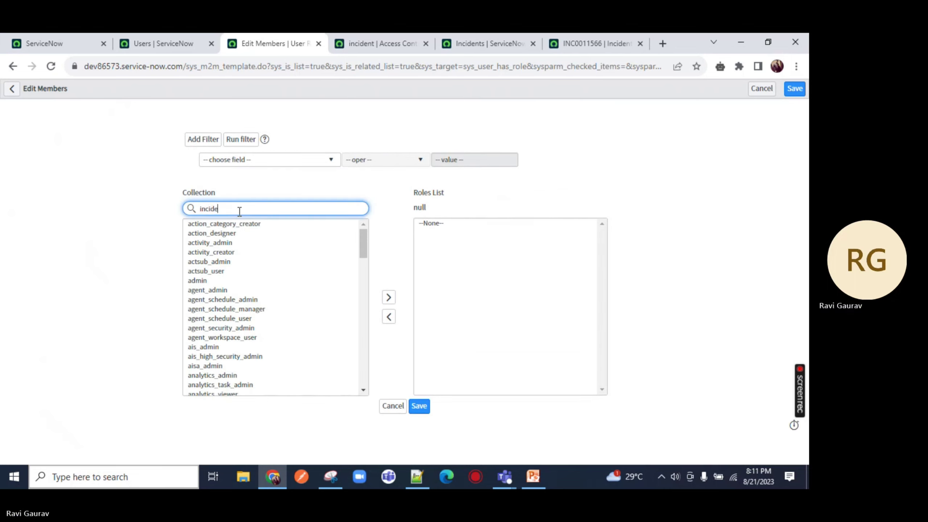
{"action": "type", "text": "nt"}
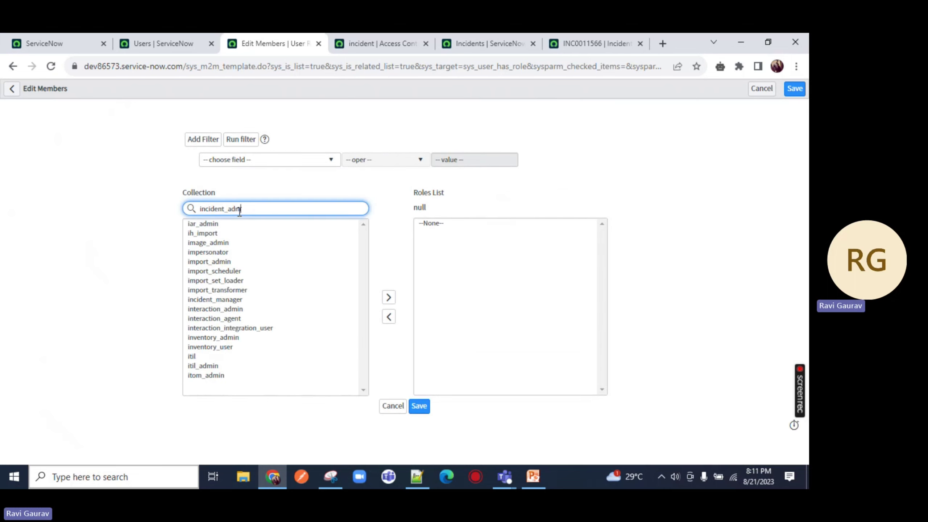
{"action": "type", "text": "_adm"}
{"action": "key", "text": "BackSpace"}
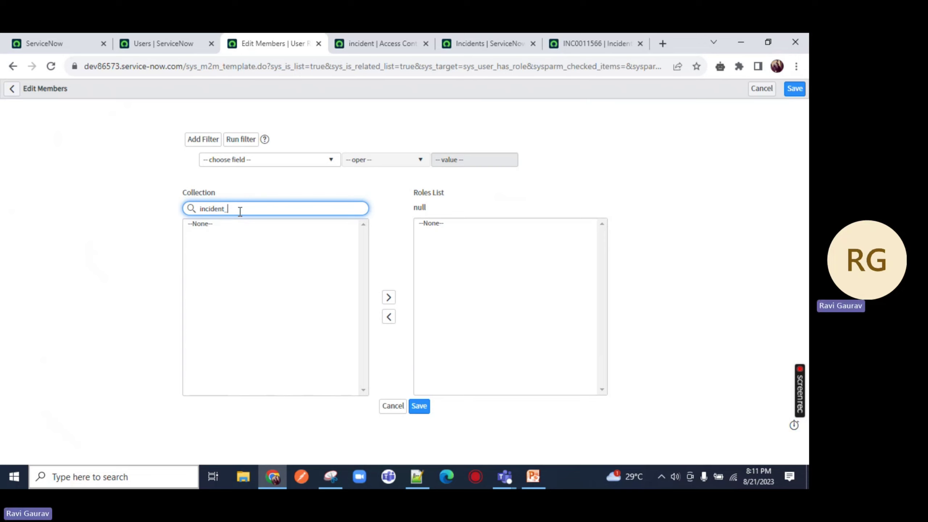
{"action": "type", "text": "man"}
{"action": "left_click", "coordinate": [236, 223]}
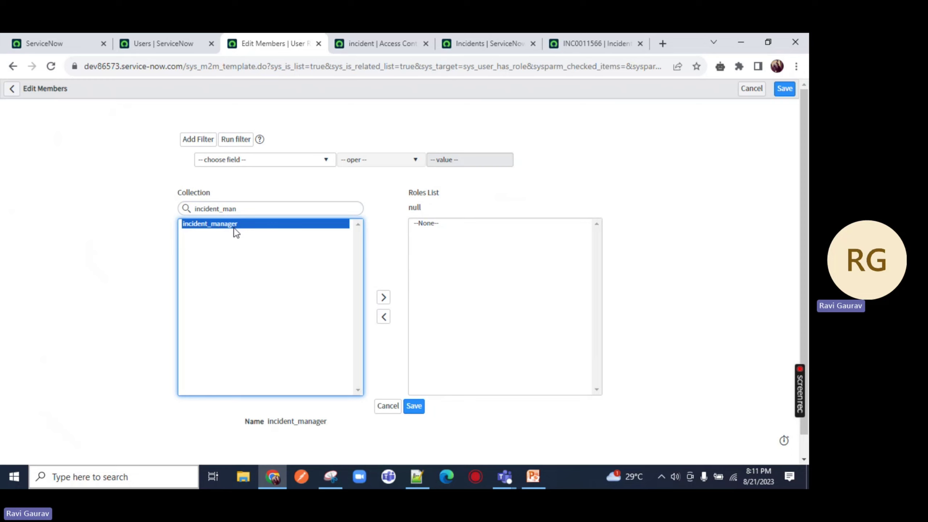
{"action": "double_click", "coordinate": [234, 226]}
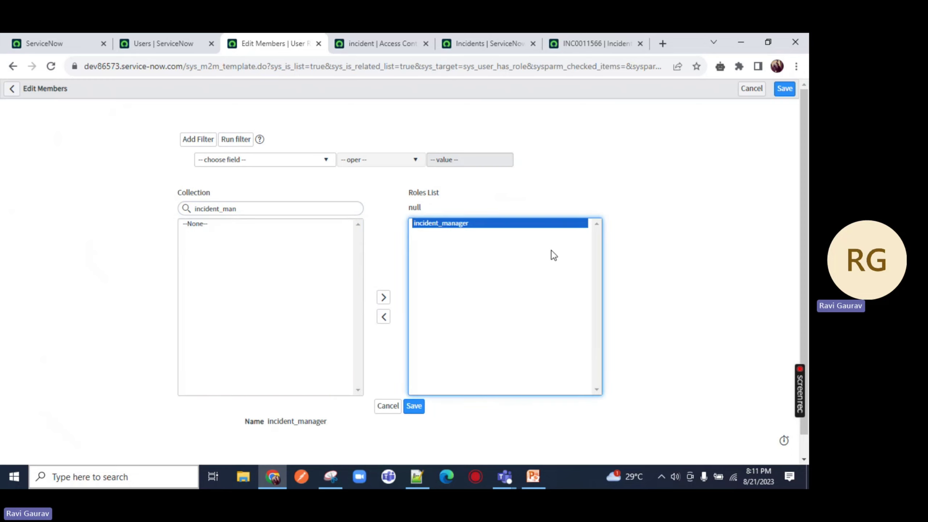
{"action": "left_click", "coordinate": [411, 408]}
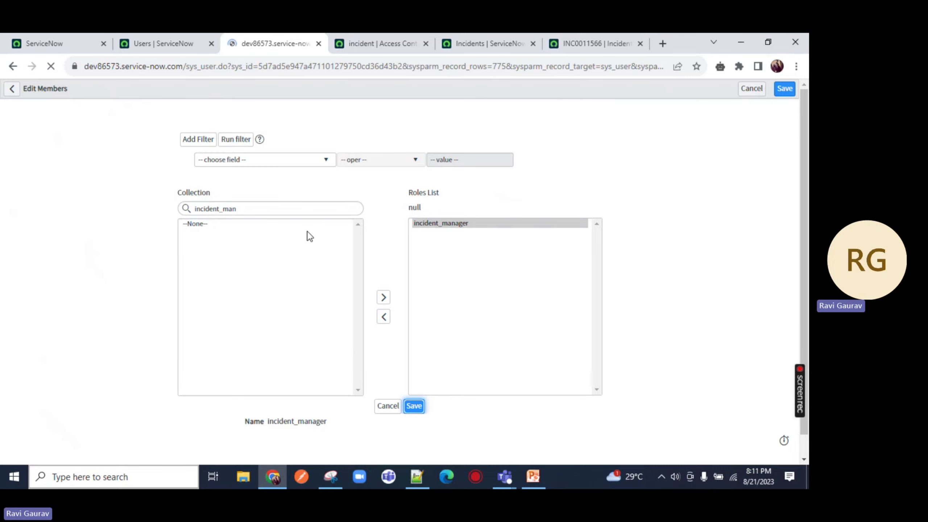
Step: Clear the role-assignment notifications on the einstein record and review its Roles related list
{"action": "scroll", "coordinate": [789, 288], "scroll_direction": "down", "scroll_amount": 15}
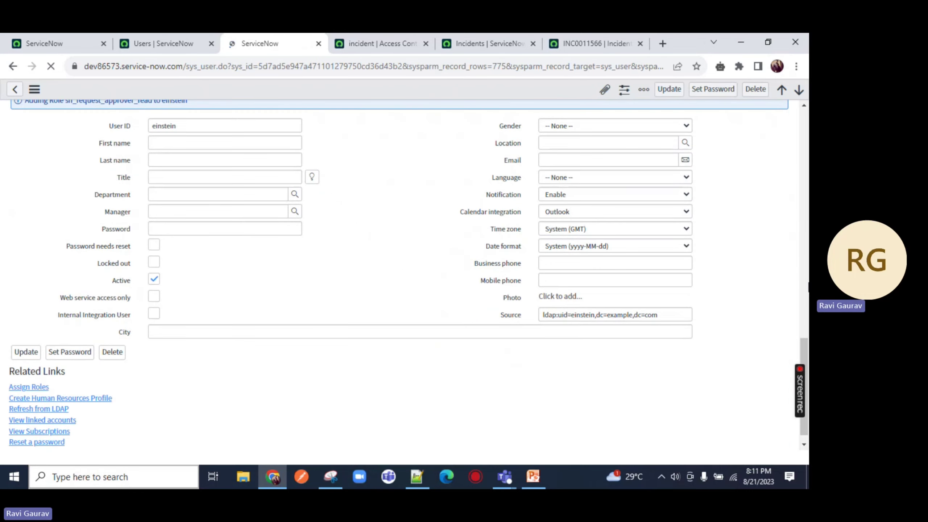
{"action": "scroll", "coordinate": [503, 339], "scroll_direction": "down", "scroll_amount": 5}
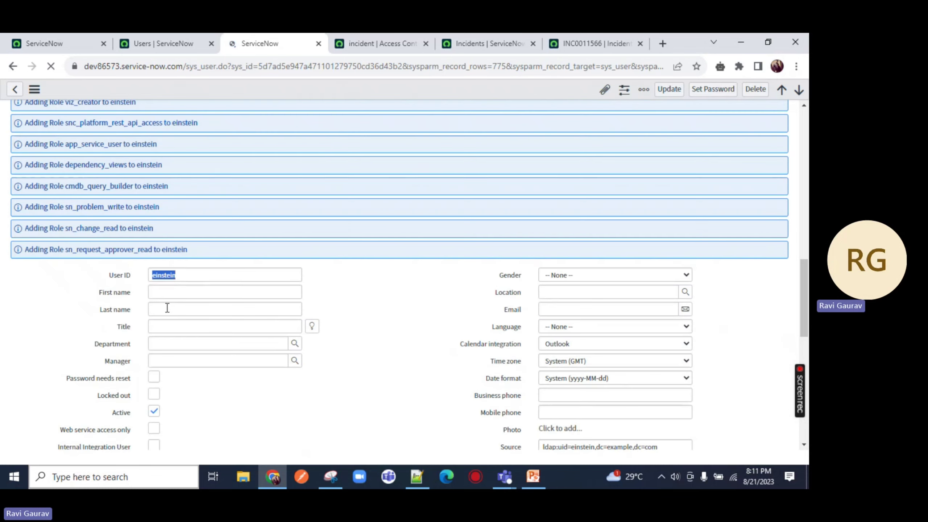
{"action": "scroll", "coordinate": [208, 240], "scroll_direction": "up", "scroll_amount": 5}
{"action": "scroll", "coordinate": [208, 240], "scroll_direction": "up", "scroll_amount": 5}
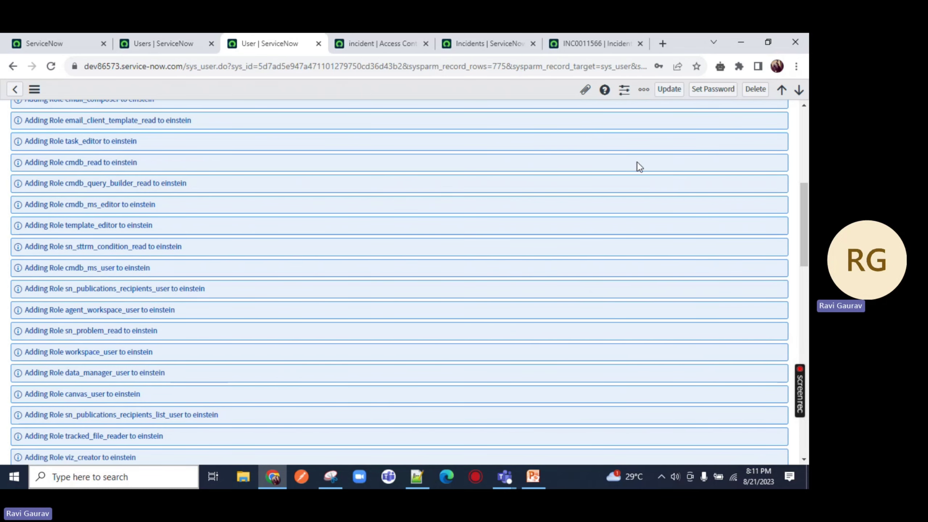
{"action": "scroll", "coordinate": [638, 166], "scroll_direction": "up", "scroll_amount": 10}
{"action": "left_click", "coordinate": [777, 124]}
{"action": "scroll", "coordinate": [197, 244], "scroll_direction": "down", "scroll_amount": 9}
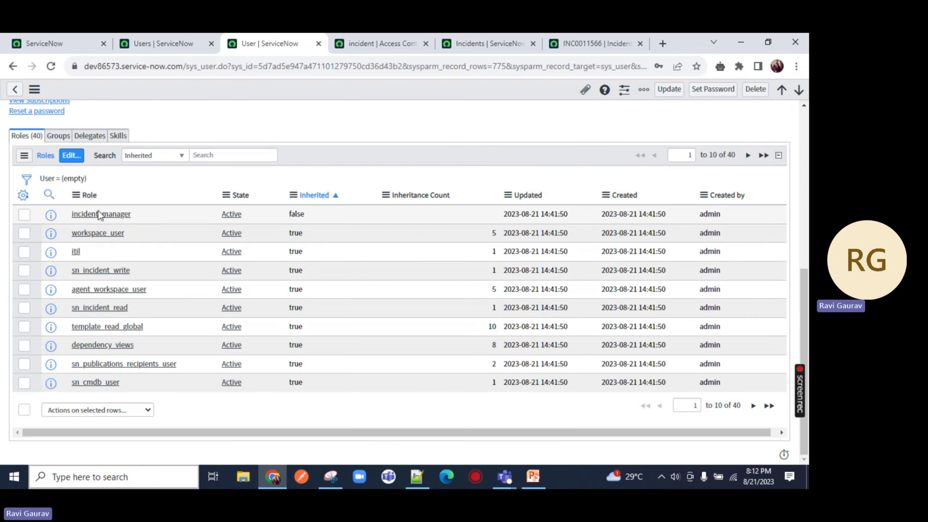
{"action": "scroll", "coordinate": [109, 212], "scroll_direction": "up", "scroll_amount": 8}
Step: Return to the ServiceNow home page and impersonate the einstein user
{"action": "left_click", "coordinate": [148, 36]}
{"action": "left_click", "coordinate": [55, 44]}
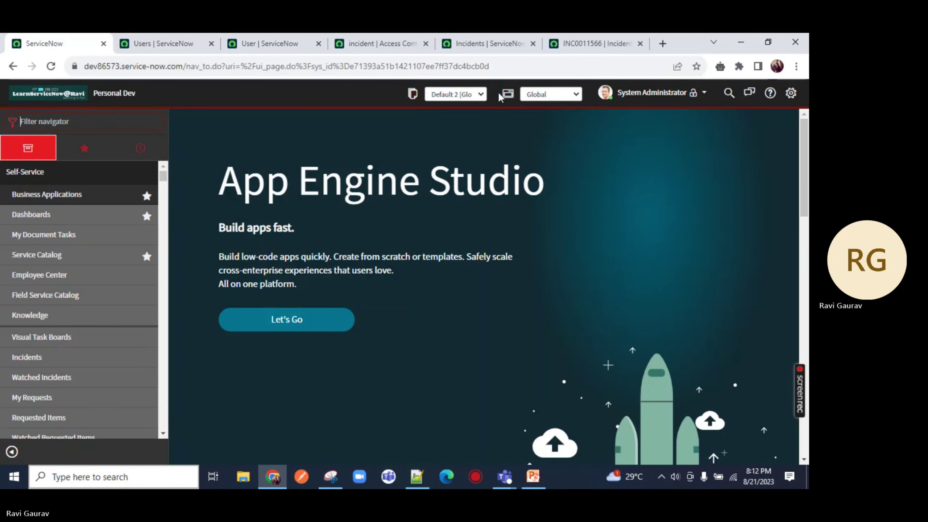
{"action": "left_click", "coordinate": [665, 93]}
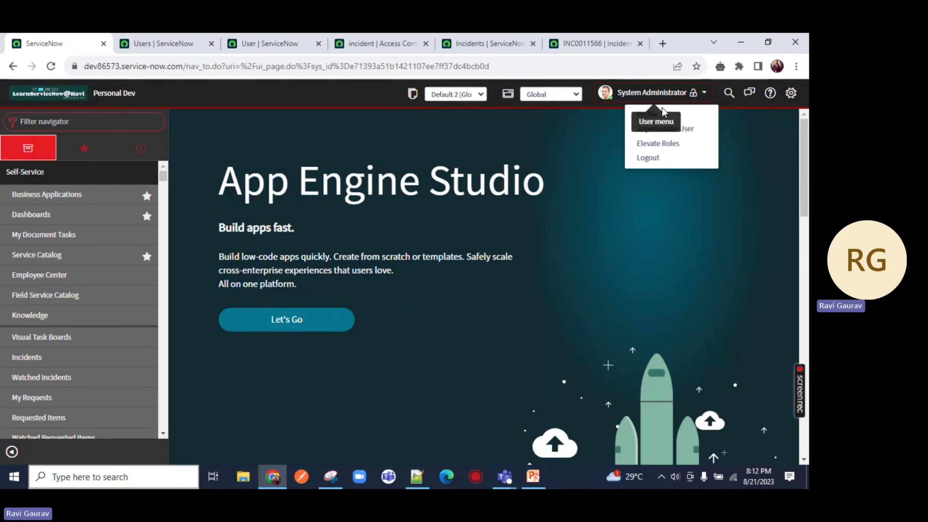
{"action": "left_click", "coordinate": [660, 129]}
{"action": "left_click", "coordinate": [371, 137]}
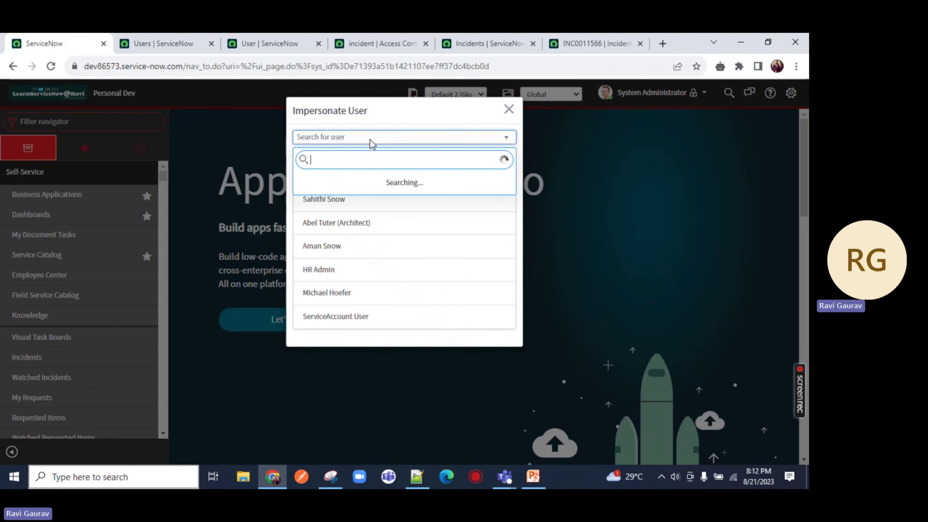
{"action": "left_click", "coordinate": [205, 43]}
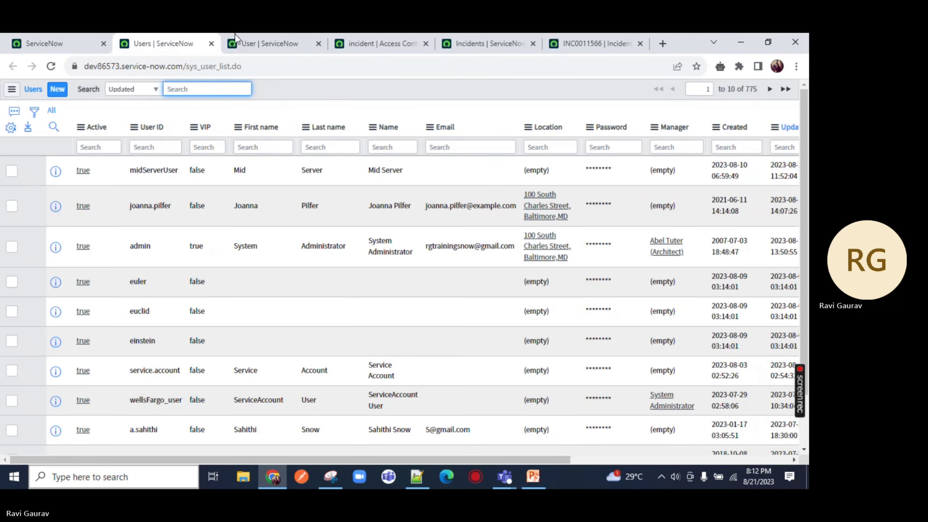
{"action": "left_click", "coordinate": [252, 44]}
{"action": "left_click", "coordinate": [161, 43]}
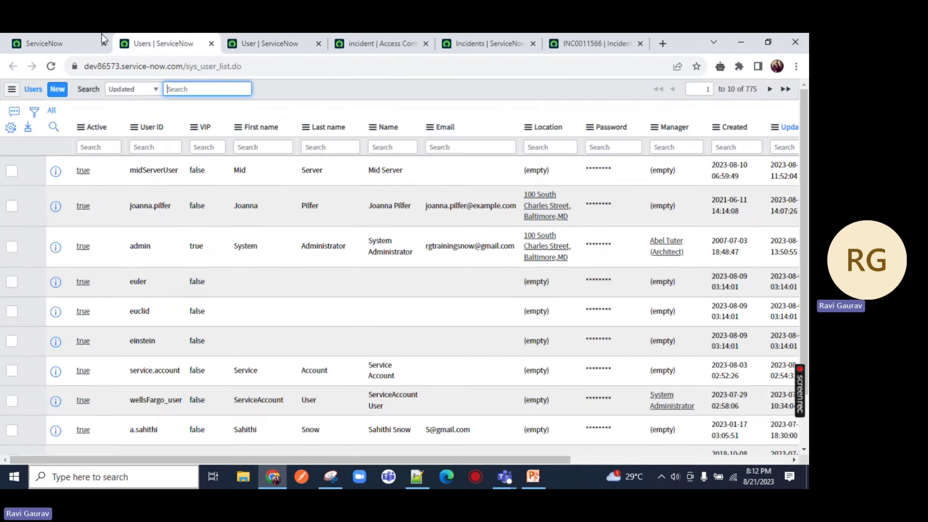
{"action": "left_click", "coordinate": [58, 43]}
{"action": "type", "text": "einstein"}
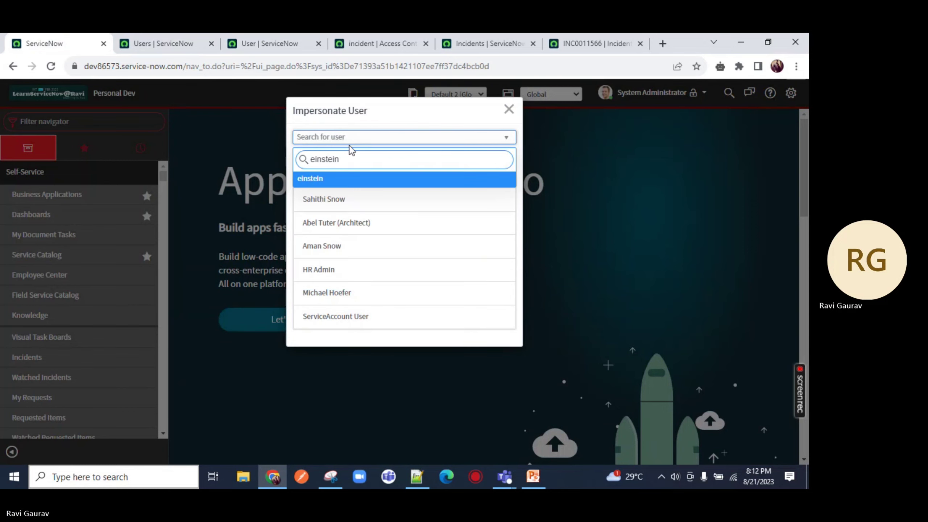
{"action": "left_click", "coordinate": [331, 179]}
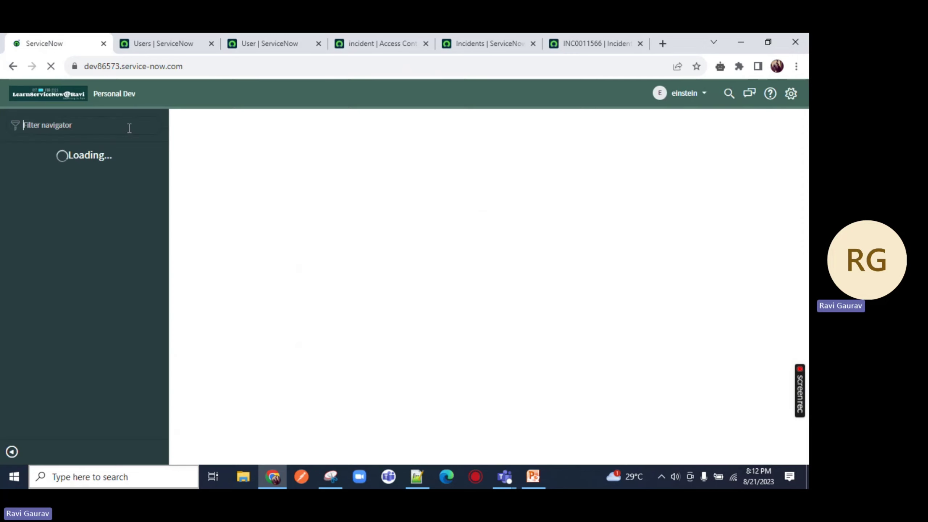
Step: Filter the navigator for "inciden", open the list of all incidents in a new tab and place that tab beside the home page
{"action": "type", "text": "Inciden"}
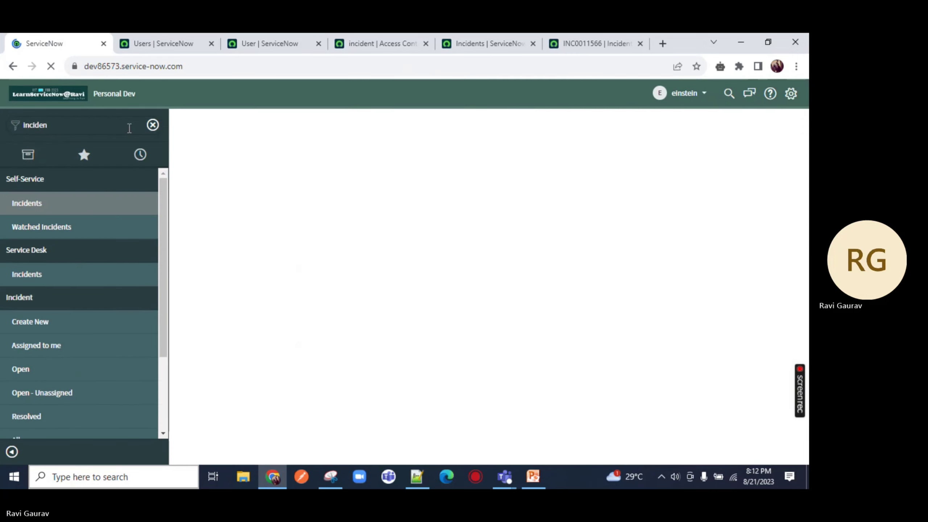
{"action": "scroll", "coordinate": [31, 285], "scroll_direction": "down", "scroll_amount": 3}
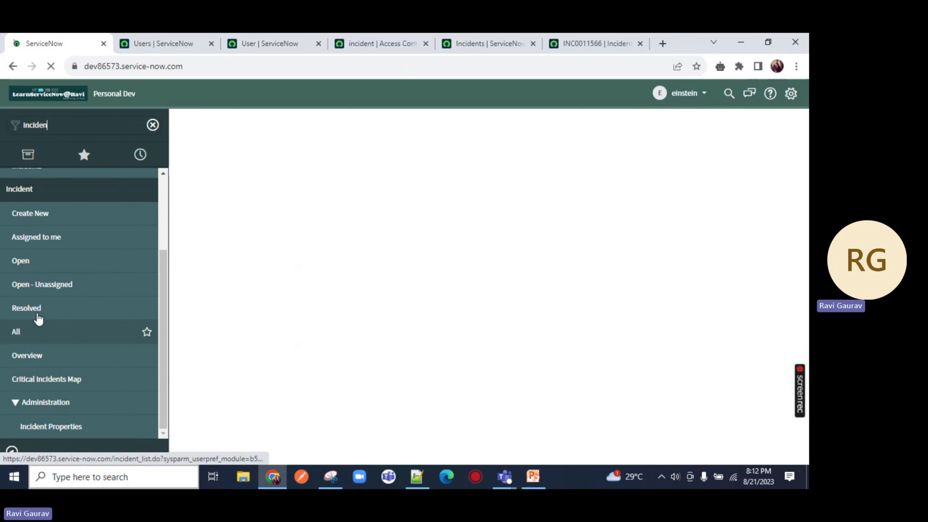
{"action": "scroll", "coordinate": [37, 321], "scroll_direction": "up", "scroll_amount": 3}
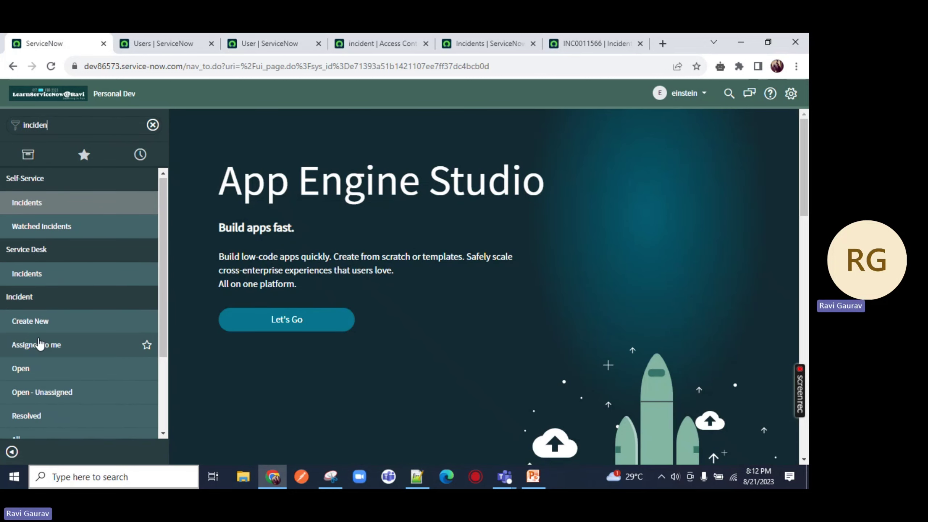
{"action": "scroll", "coordinate": [40, 343], "scroll_direction": "down", "scroll_amount": 3}
{"action": "middle_click", "coordinate": [18, 332]}
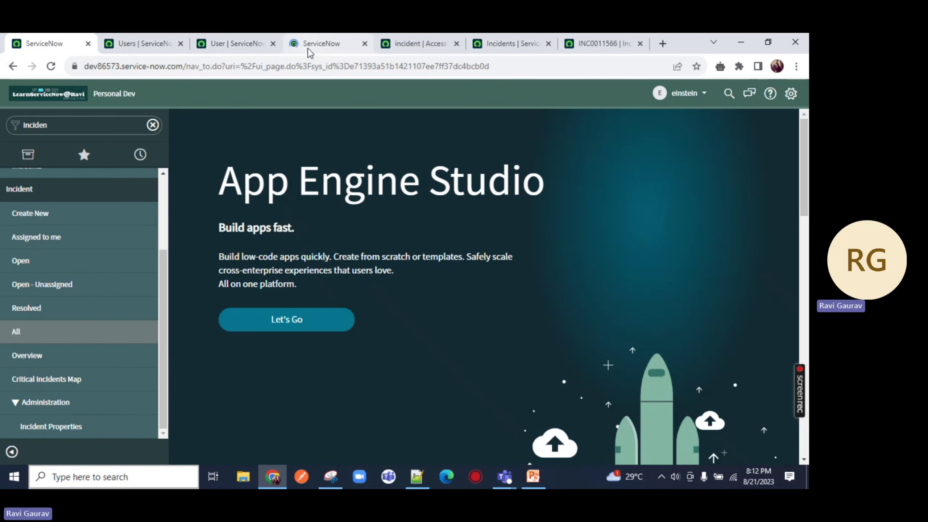
{"action": "left_click_drag", "start_coordinate": [310, 51], "coordinate": [141, 40]}
Step: Select incident INC0011517 and examine whether Delete is available among the actions for selected rows
{"action": "scroll", "coordinate": [116, 220], "scroll_direction": "down", "scroll_amount": 5}
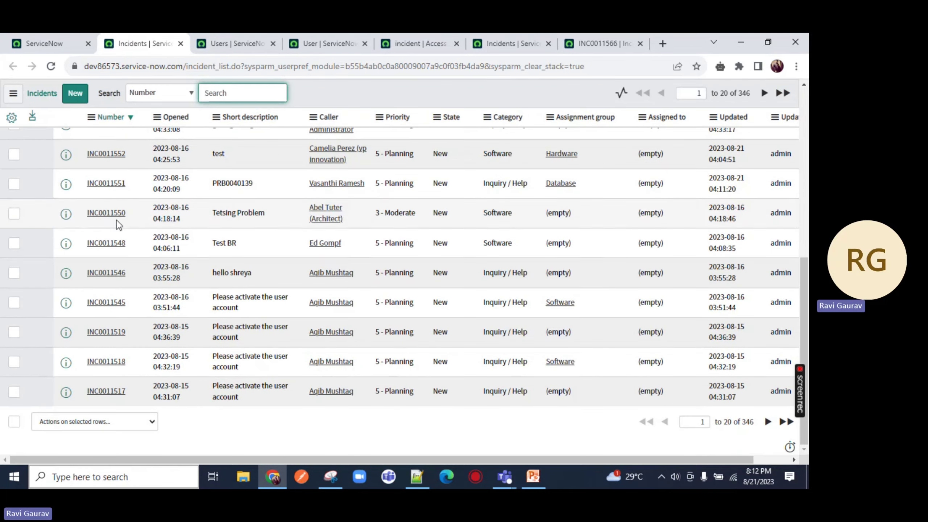
{"action": "left_click", "coordinate": [14, 391]}
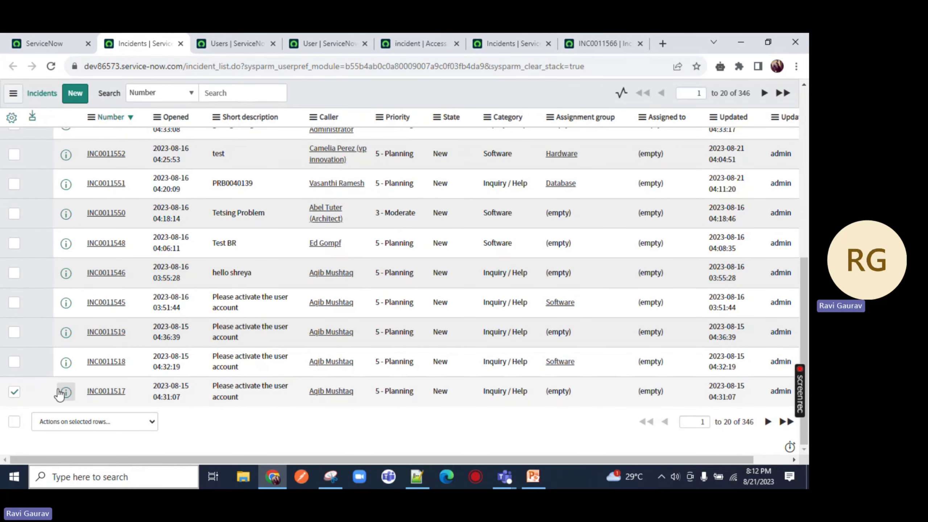
{"action": "left_click", "coordinate": [79, 422]}
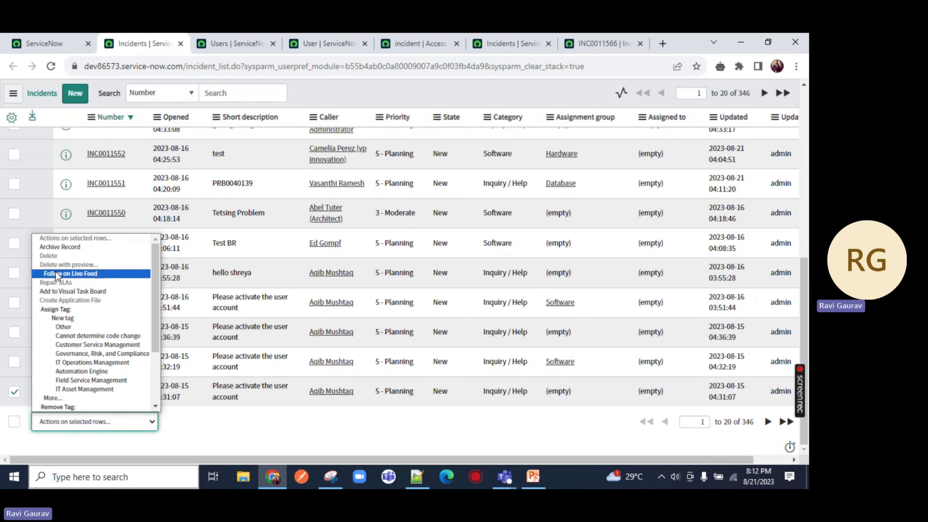
{"action": "left_click", "coordinate": [797, 66]}
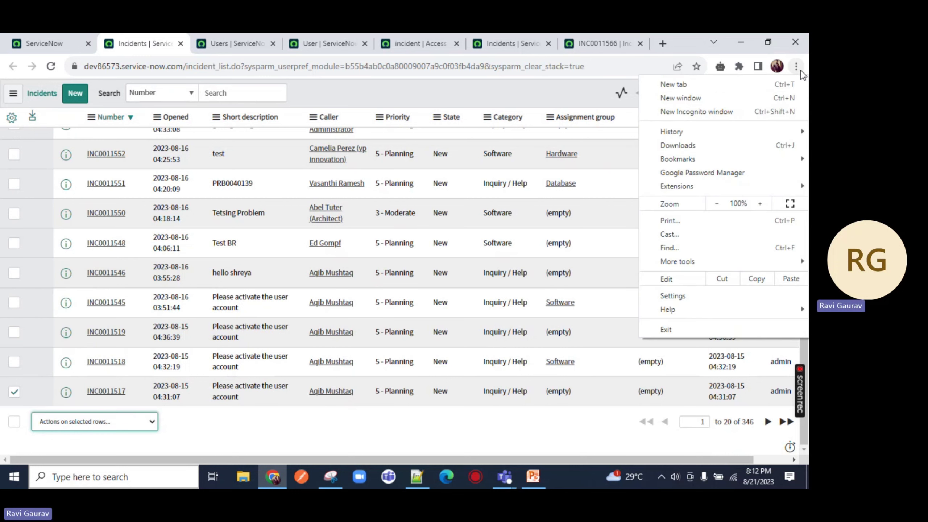
{"action": "left_click", "coordinate": [760, 204]}
{"action": "left_click", "coordinate": [759, 204]}
{"action": "left_click", "coordinate": [760, 204]}
{"action": "left_click", "coordinate": [759, 203]}
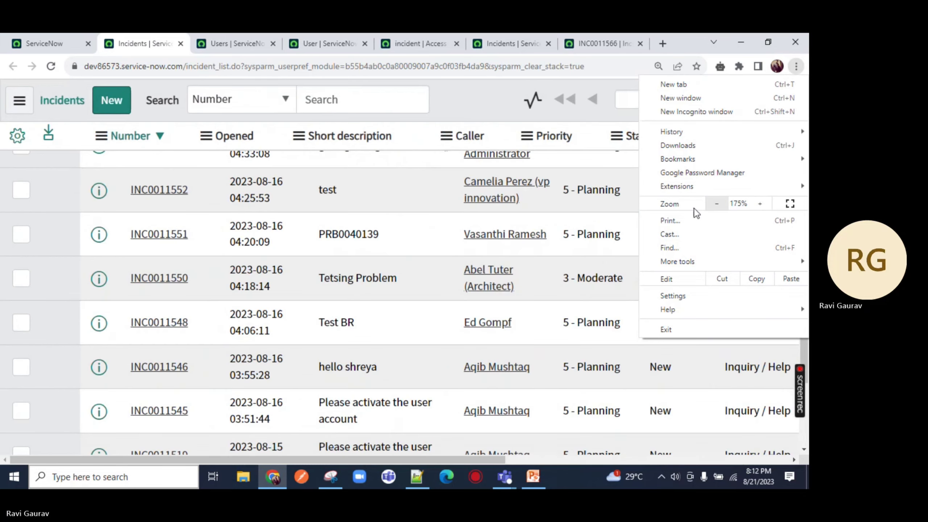
{"action": "left_click", "coordinate": [165, 399]}
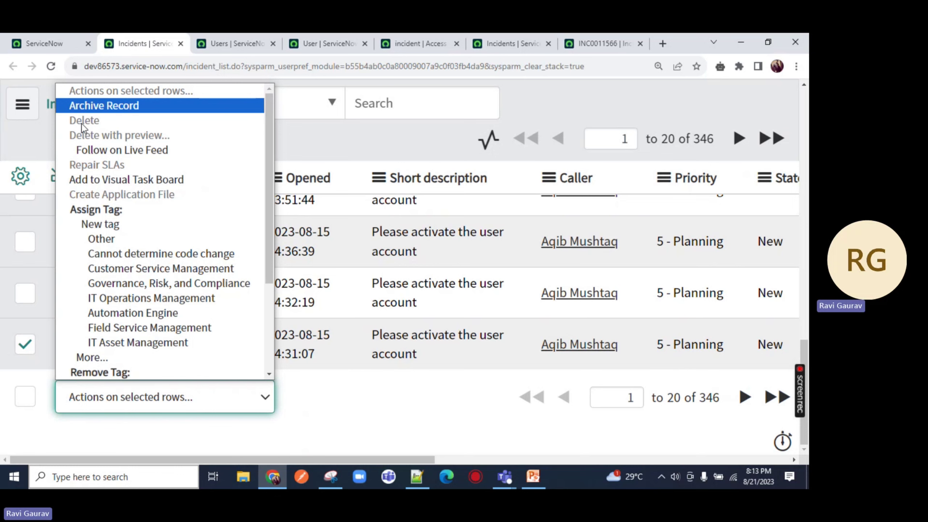
{"action": "left_click", "coordinate": [122, 150]}
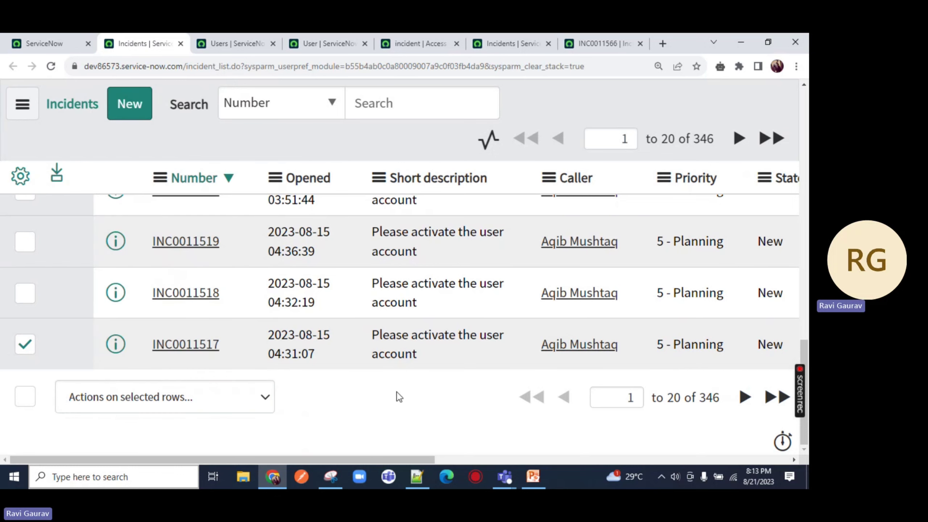
Step: Go back to the home page and end the impersonation of einstein
{"action": "scroll", "coordinate": [305, 214], "scroll_direction": "up", "scroll_amount": 5}
{"action": "left_click", "coordinate": [656, 68]}
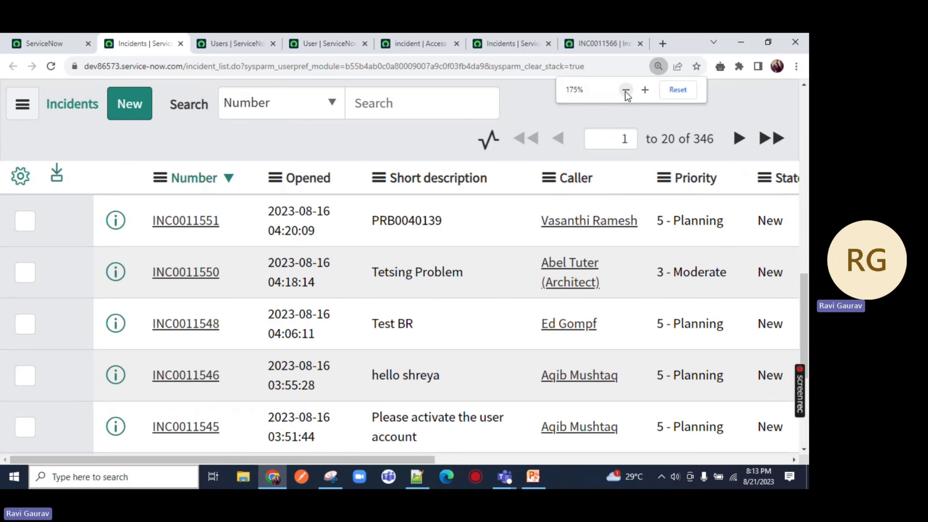
{"action": "left_click", "coordinate": [625, 91]}
{"action": "left_click", "coordinate": [625, 91]}
{"action": "left_click", "coordinate": [625, 90]}
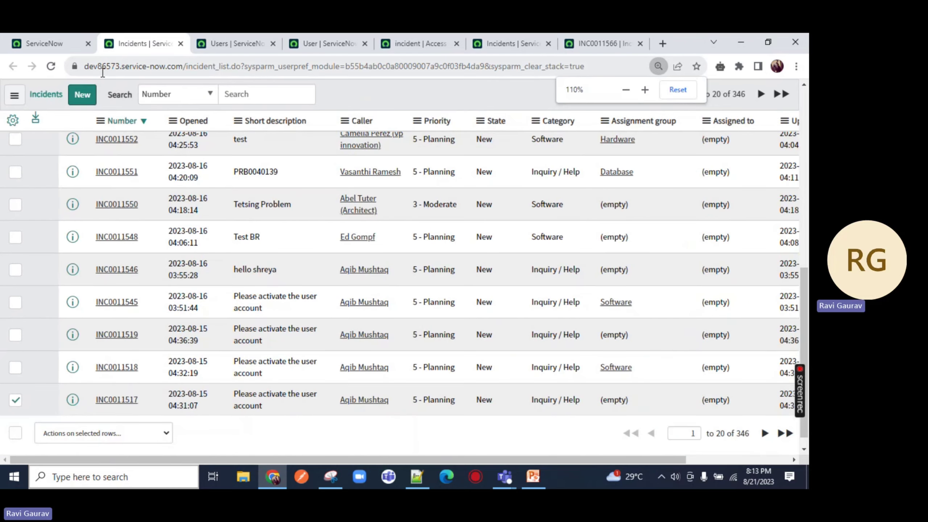
{"action": "left_click", "coordinate": [57, 53]}
{"action": "left_click", "coordinate": [683, 96]}
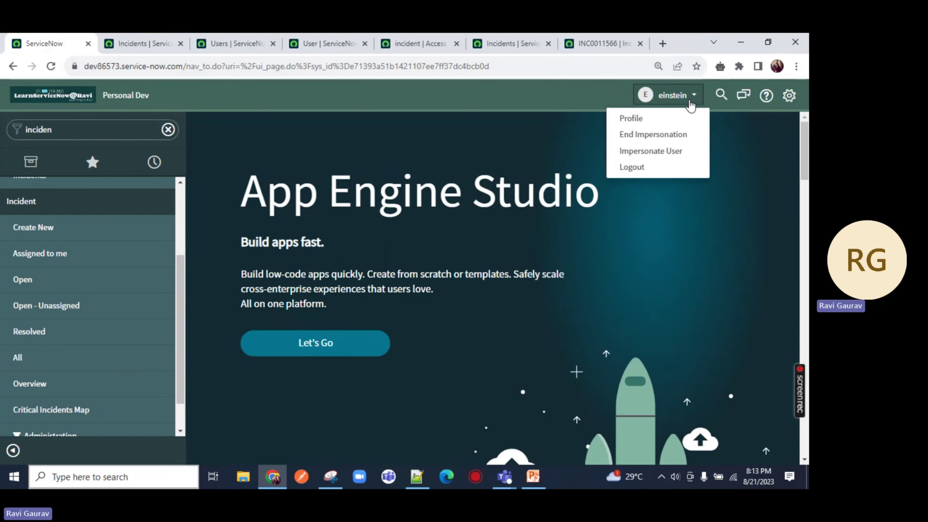
{"action": "left_click", "coordinate": [648, 138]}
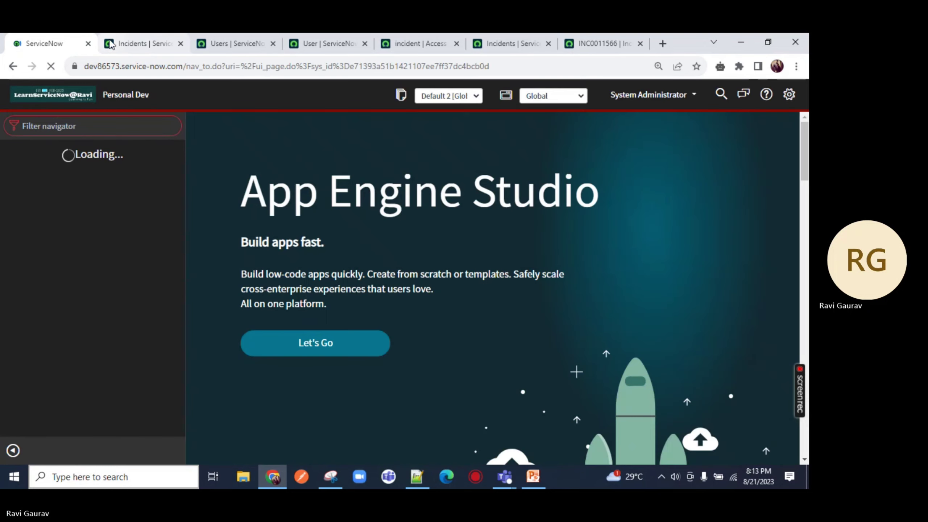
Step: Return to the incident access control record and review its required role
{"action": "left_click", "coordinate": [111, 44]}
{"action": "left_click", "coordinate": [226, 42]}
{"action": "left_click", "coordinate": [334, 45]}
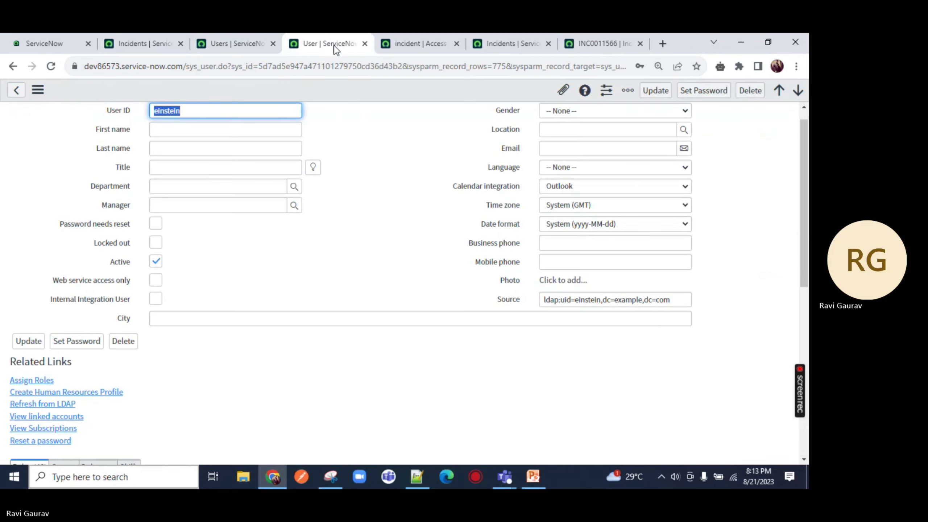
{"action": "left_click", "coordinate": [406, 41]}
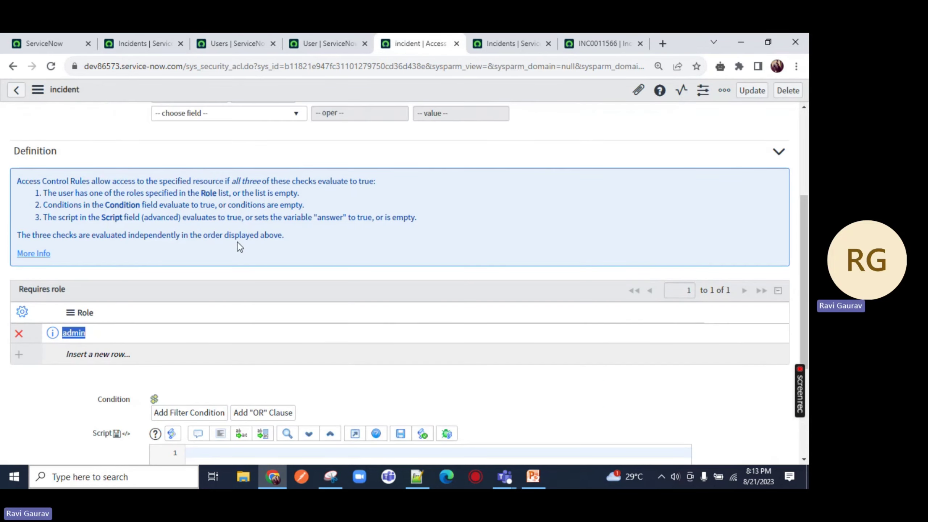
Step: Reload the incident access control record to check whether its fields can be edited
{"action": "scroll", "coordinate": [237, 241], "scroll_direction": "up", "scroll_amount": 5}
{"action": "key", "text": "F5"}
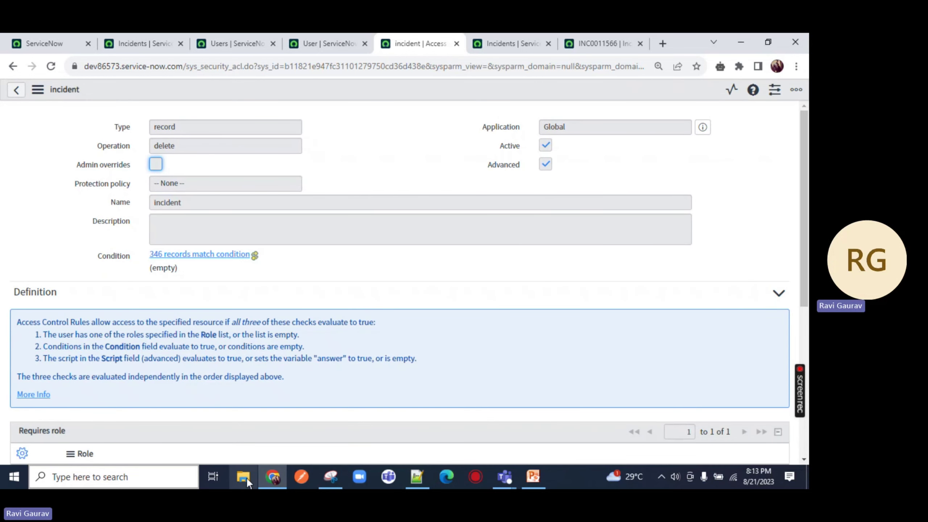
Step: Switch to Notepad++ and write the note "if you impersonate anyone then your role will vanished."
{"action": "left_click", "coordinate": [413, 479]}
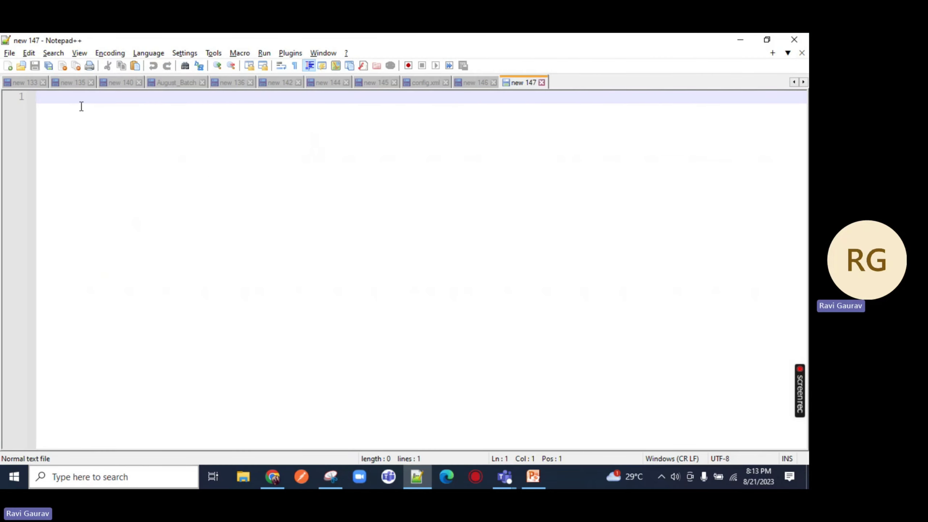
{"action": "type", "text": "if you impe"}
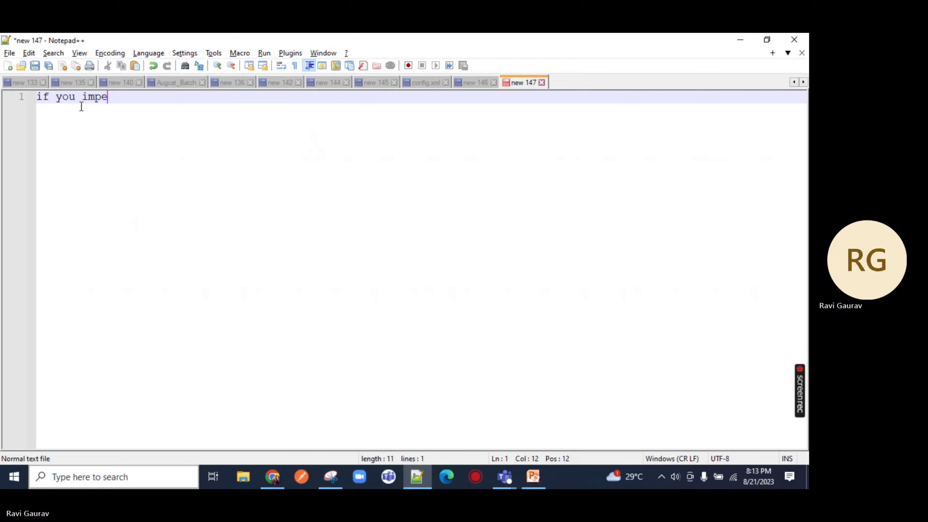
{"action": "type", "text": "rsonate an"}
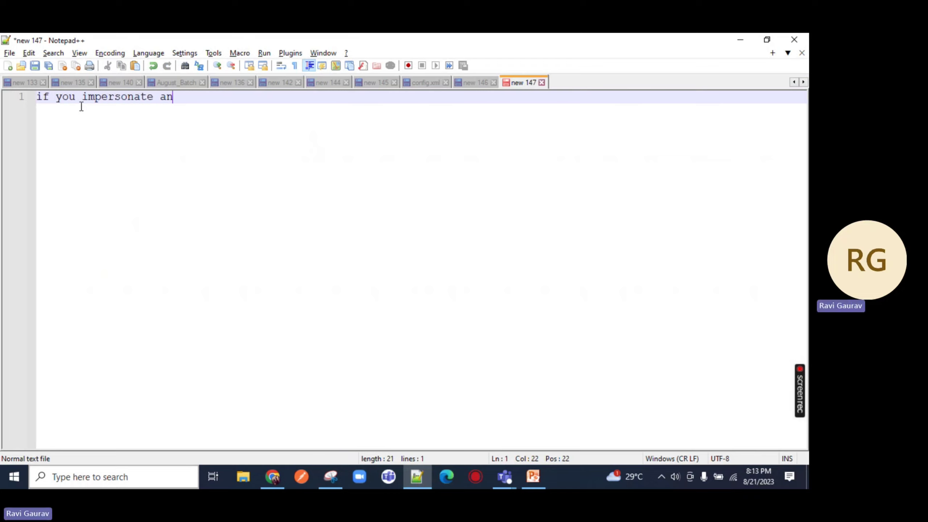
{"action": "type", "text": "yone the "}
{"action": "type", "text": " you"}
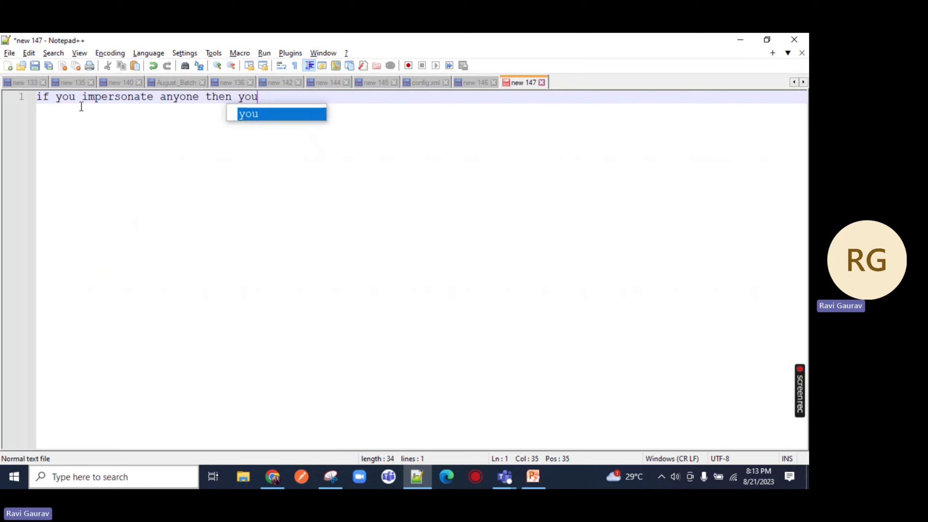
{"action": "type", "text": "r role will "}
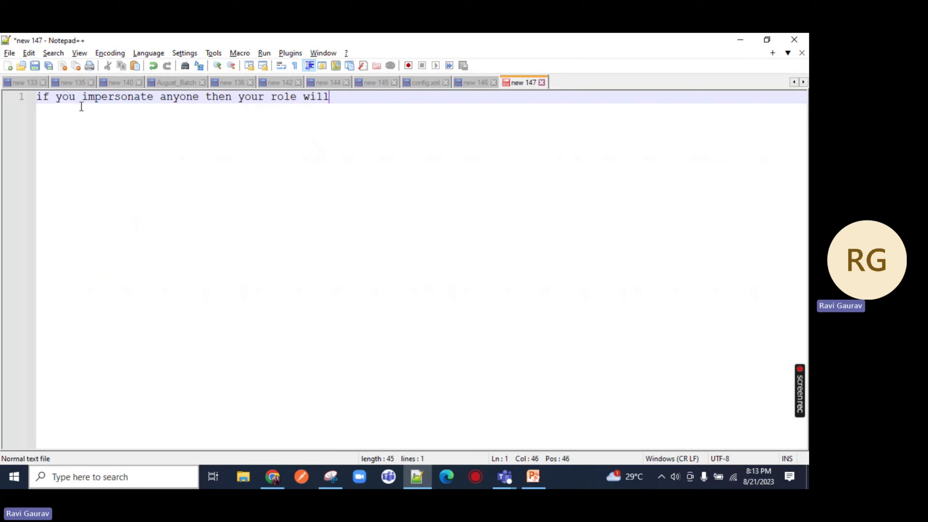
{"action": "type", "text": "vanish"}
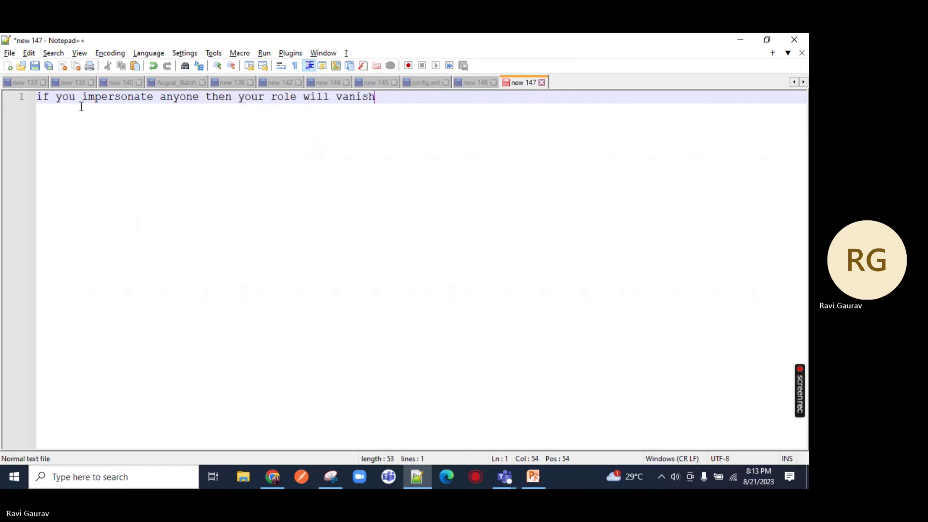
{"action": "type", "text": "ed."}
Step: Add a second line to the note reading "you have to again elevate your self"
{"action": "key", "text": "Return"}
{"action": "type", "text": "you "}
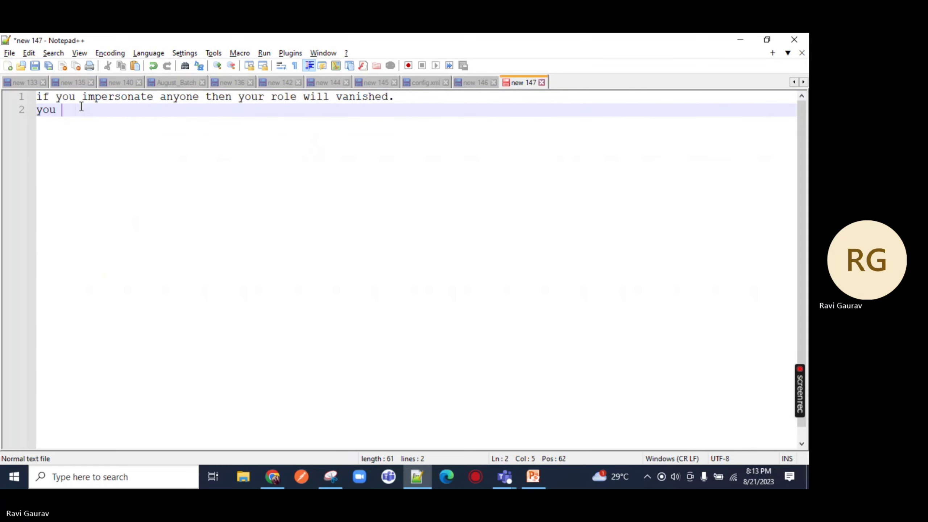
{"action": "type", "text": "gaave to ag"}
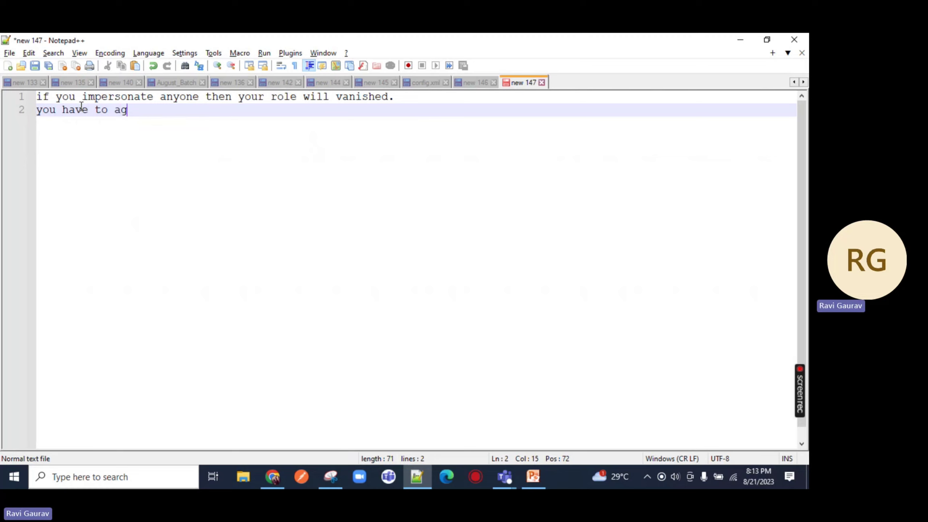
{"action": "type", "text": "ain elevat"}
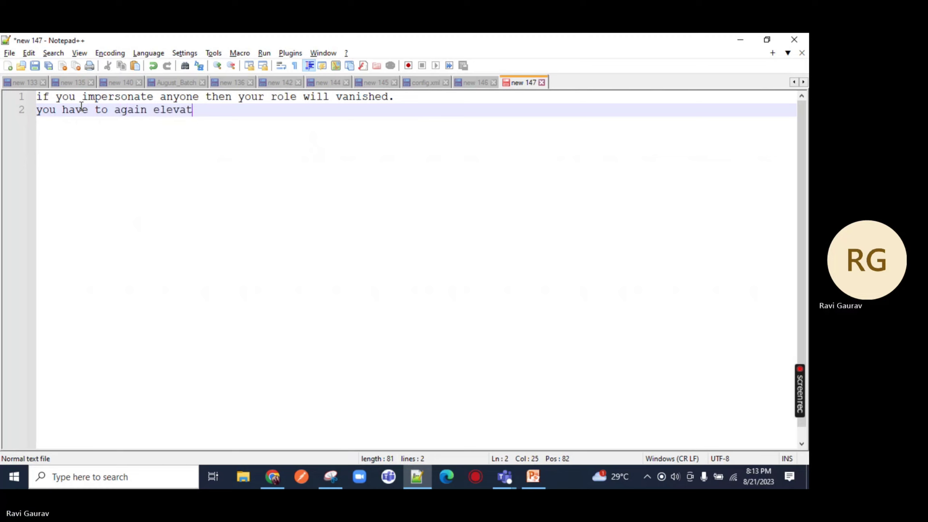
{"action": "type", "text": "e your self"}
Step: Return to the ServiceNow home page in the browser and elevate the administrator's session to the security_admin role
{"action": "key", "text": "alt+Tab"}
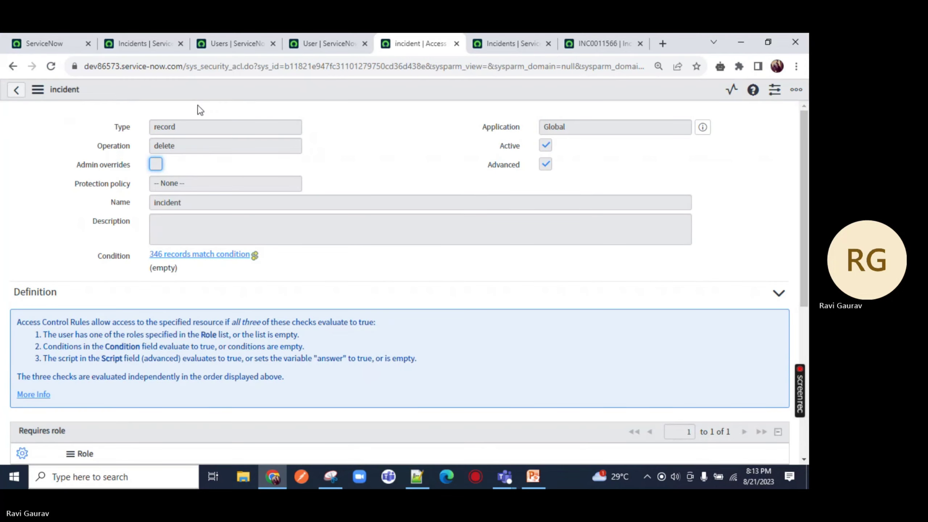
{"action": "left_click", "coordinate": [55, 44]}
{"action": "left_click", "coordinate": [617, 96]}
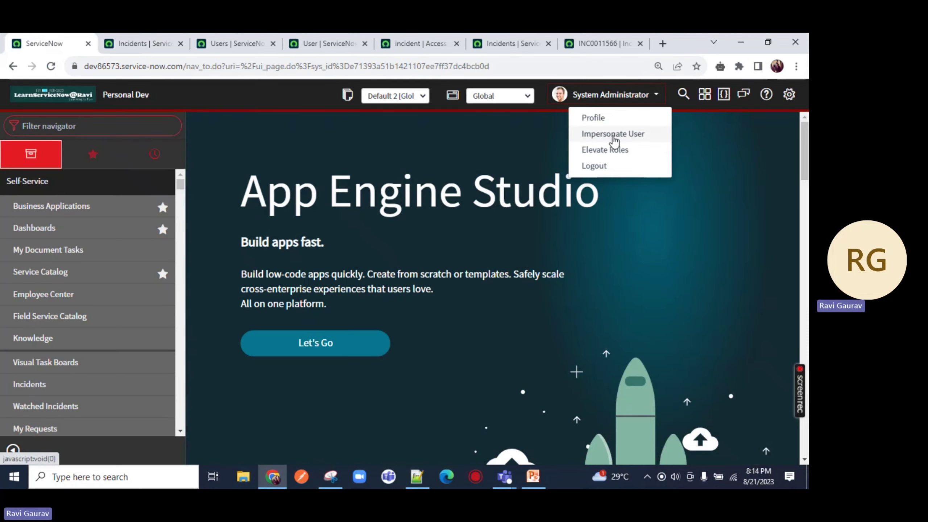
{"action": "left_click", "coordinate": [615, 135]}
{"action": "left_click", "coordinate": [519, 112]}
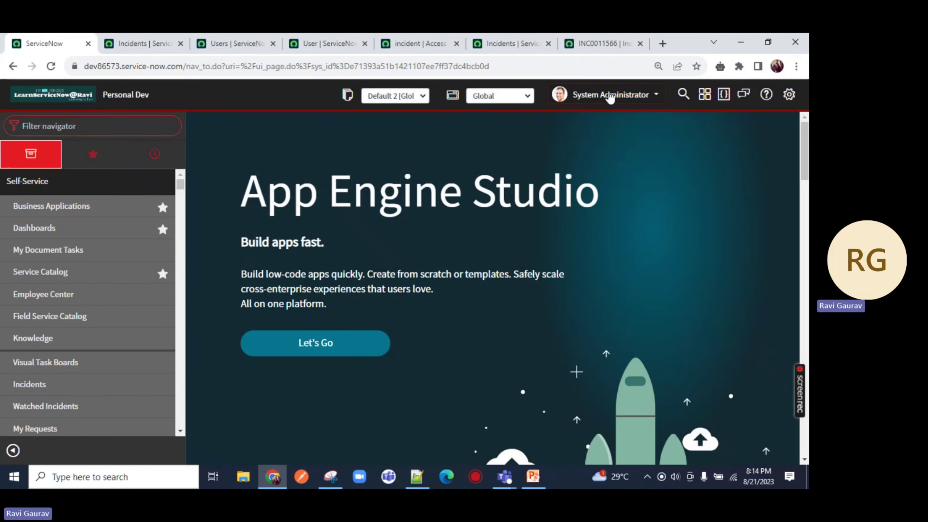
{"action": "left_click", "coordinate": [607, 95]}
{"action": "left_click", "coordinate": [587, 150]}
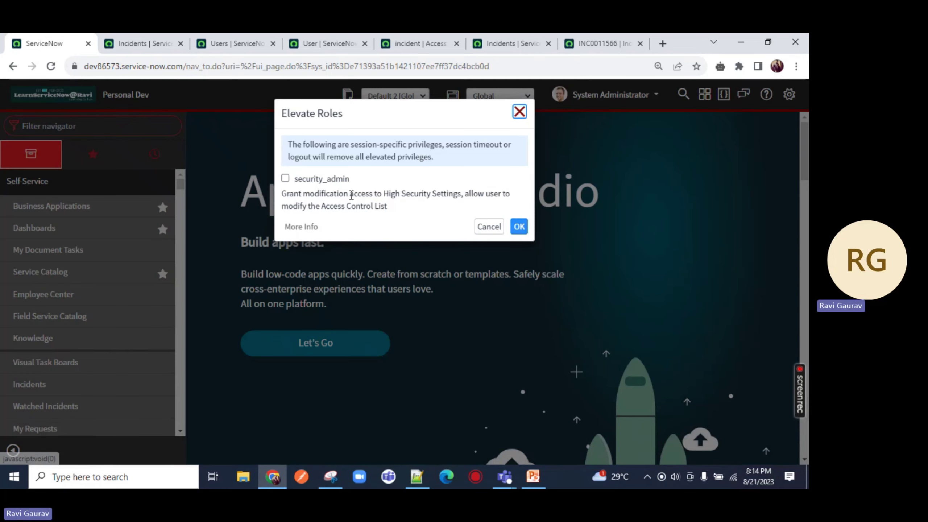
{"action": "left_click", "coordinate": [285, 178]}
{"action": "left_click", "coordinate": [519, 227]}
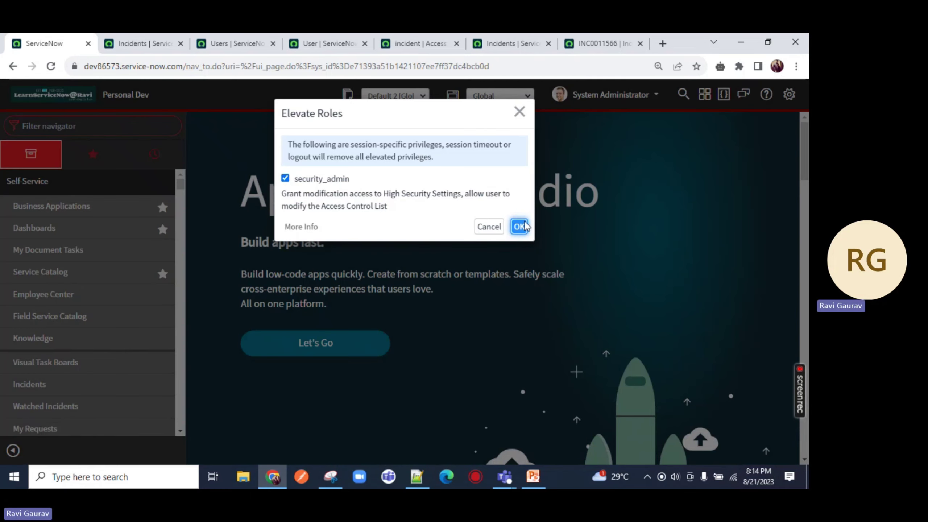
Step: Reload the incident access control record and set its operation to create
{"action": "left_click", "coordinate": [408, 44]}
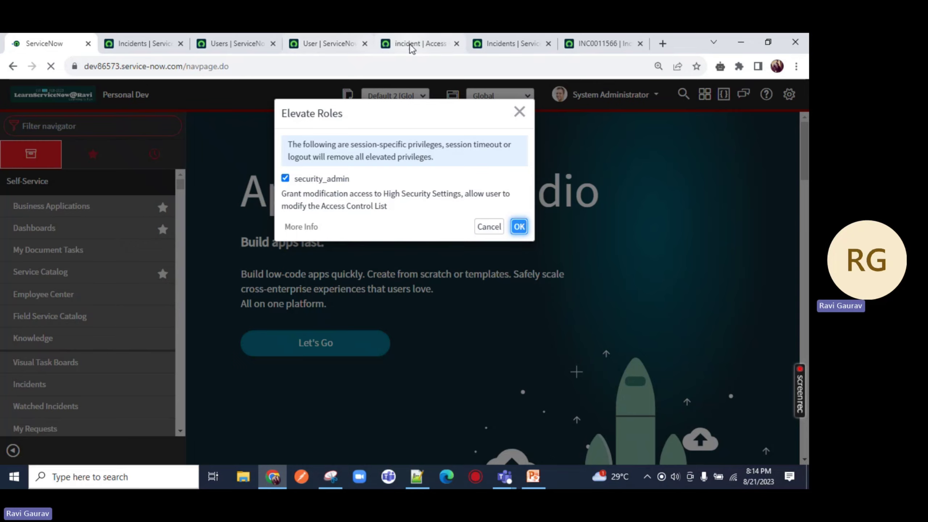
{"action": "left_click", "coordinate": [50, 66]}
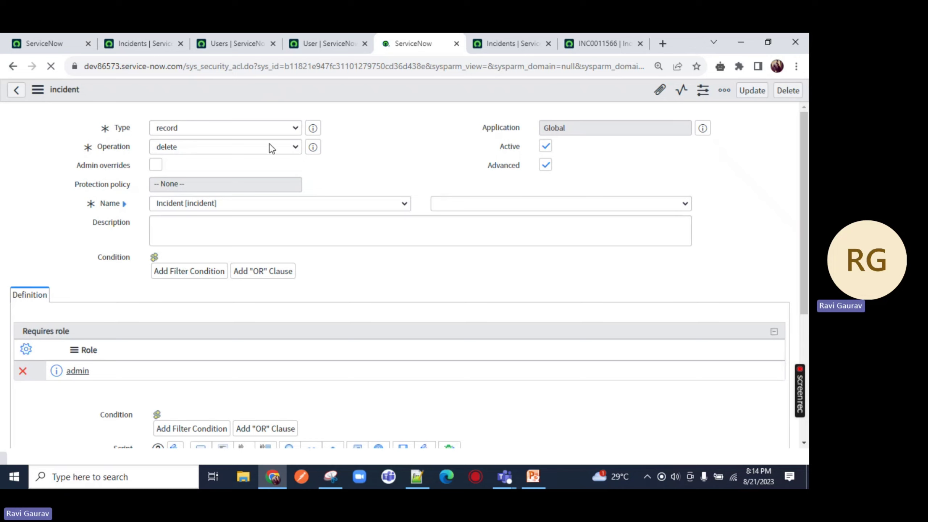
{"action": "left_click", "coordinate": [219, 147]}
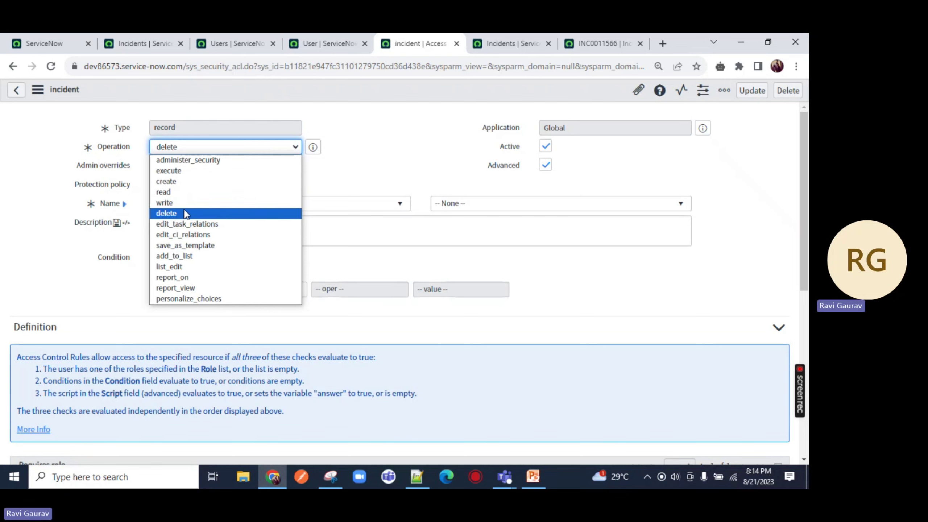
{"action": "left_click", "coordinate": [185, 180]}
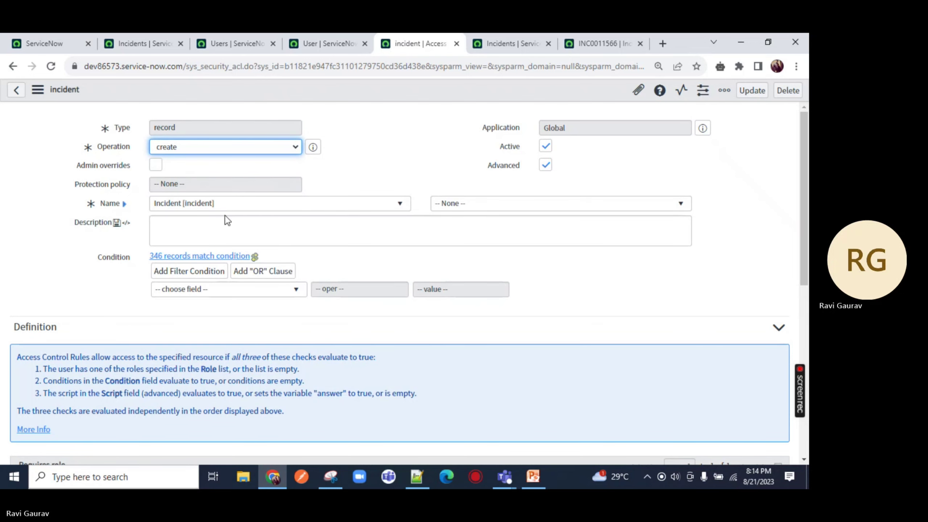
Step: Save the access control record with its field left at None and accept the security rules verification
{"action": "left_click", "coordinate": [510, 204]}
{"action": "left_click", "coordinate": [511, 204]}
{"action": "scroll", "coordinate": [438, 182], "scroll_direction": "down", "scroll_amount": 3}
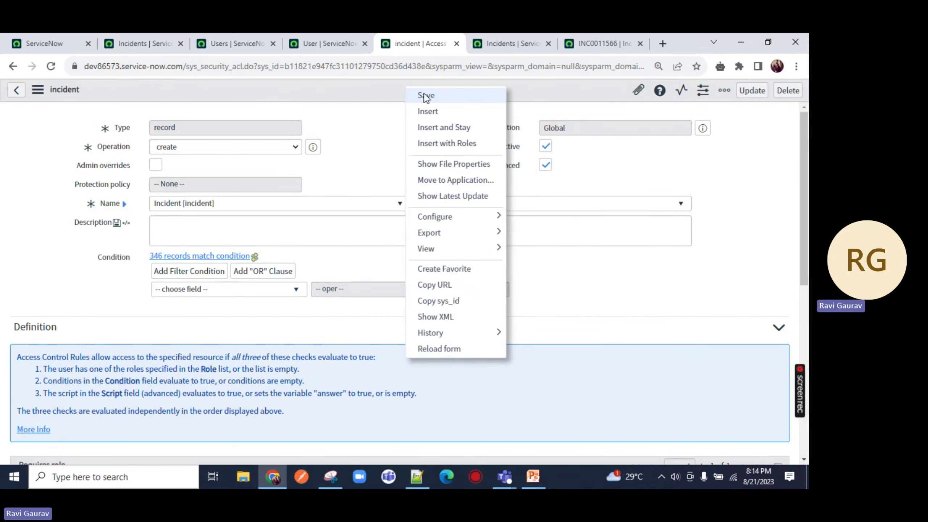
{"action": "left_click", "coordinate": [425, 95]}
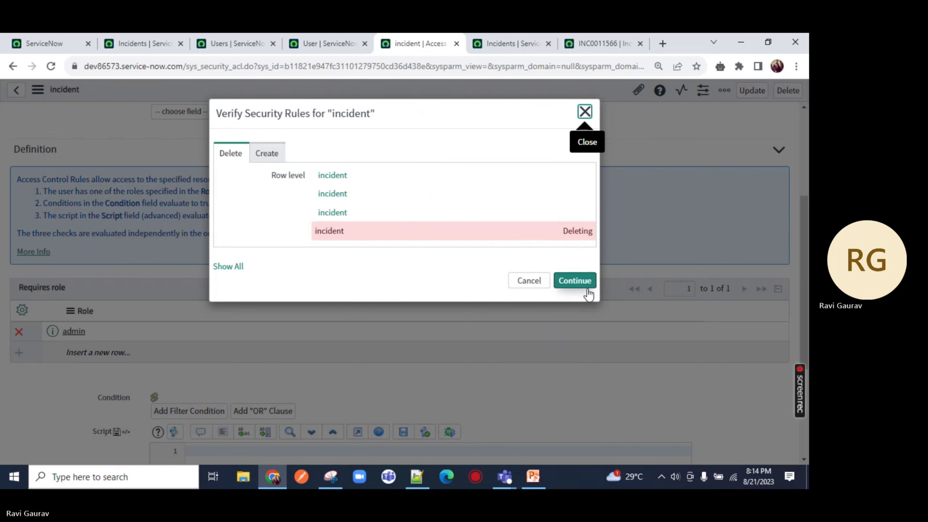
{"action": "left_click", "coordinate": [579, 283]}
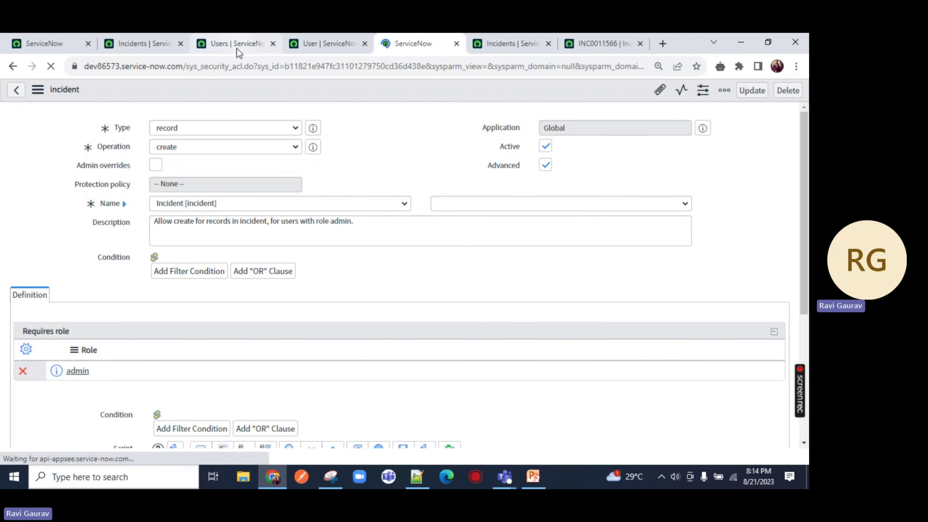
Step: Reload the incident list as administrator and check whether New is available
{"action": "left_click", "coordinate": [126, 43]}
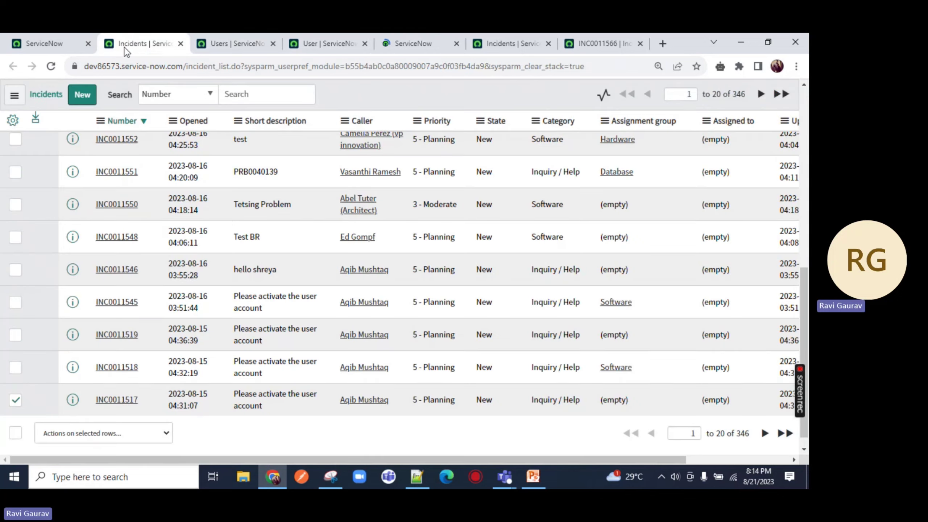
{"action": "left_click", "coordinate": [51, 66]}
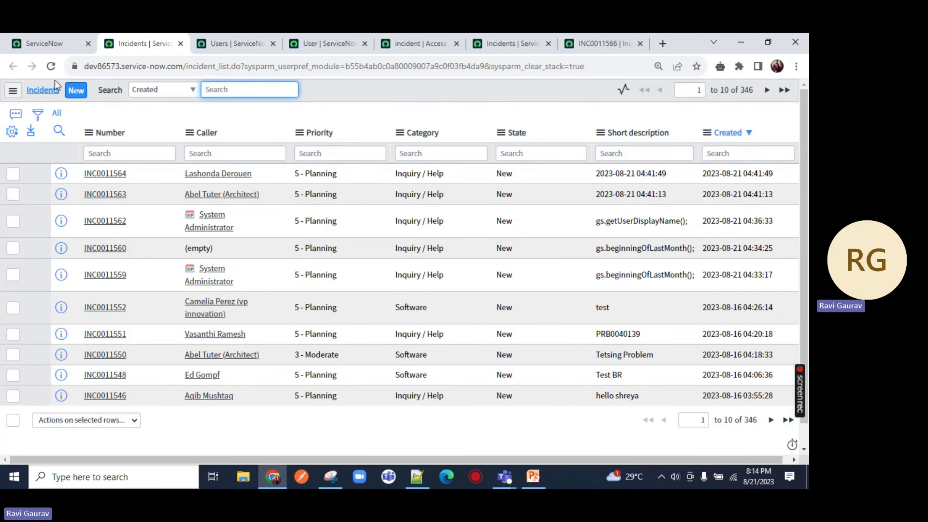
Step: Go back to the home page and impersonate the user einstein
{"action": "left_click", "coordinate": [58, 44]}
{"action": "left_click", "coordinate": [629, 96]}
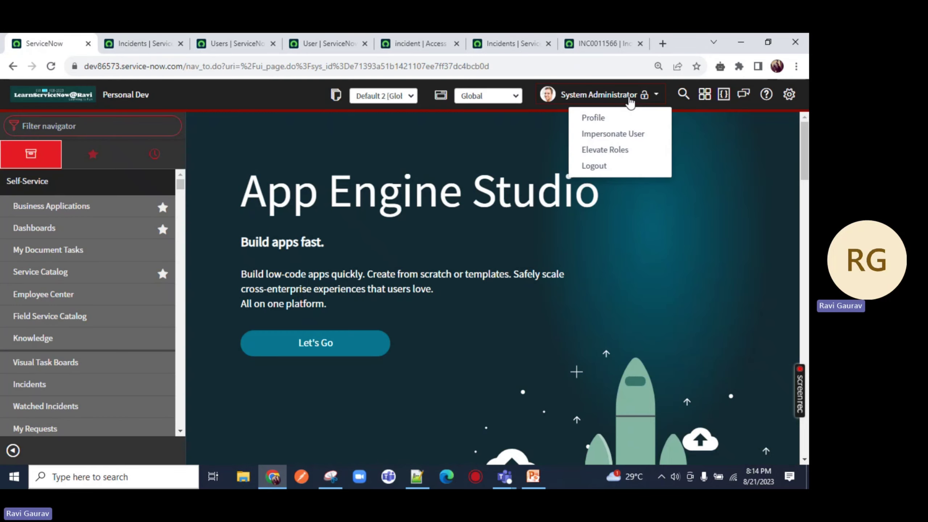
{"action": "left_click", "coordinate": [613, 134]}
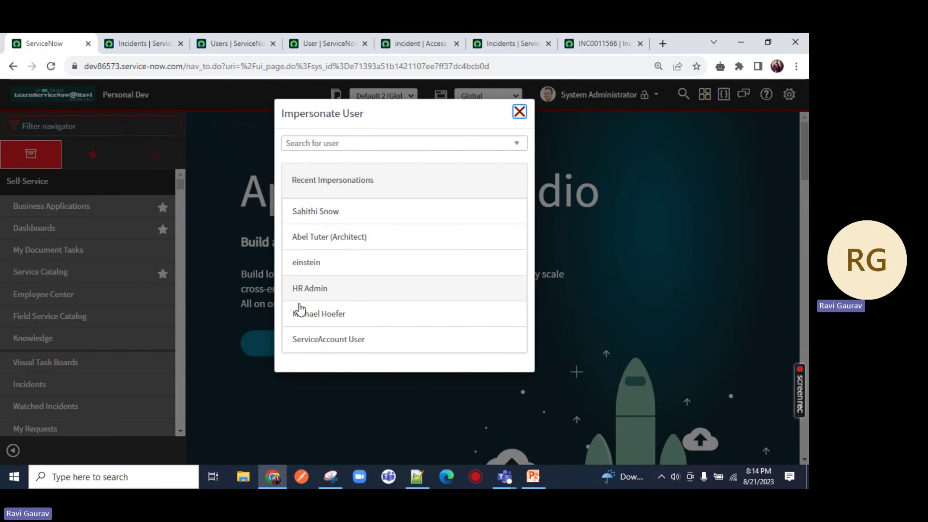
{"action": "left_click", "coordinate": [299, 271]}
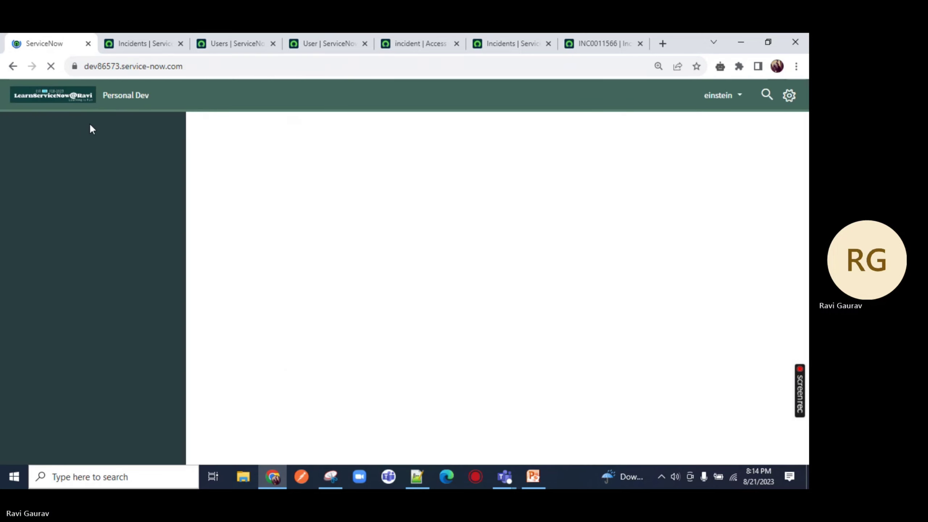
Step: Close the old incident list, users list and user record tabs, and review the description of the incident access control record
{"action": "left_click", "coordinate": [181, 46]}
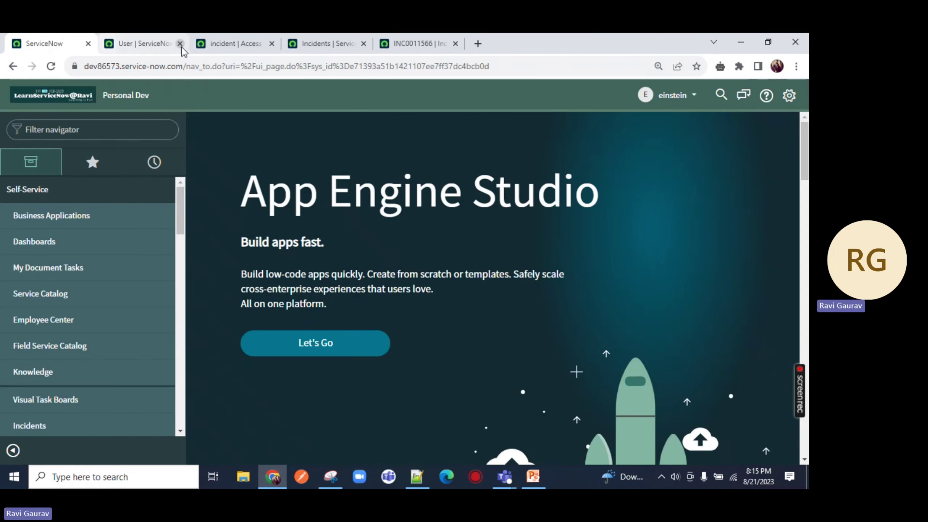
{"action": "left_click", "coordinate": [182, 46]}
{"action": "left_click", "coordinate": [181, 46]}
{"action": "left_click", "coordinate": [133, 48]}
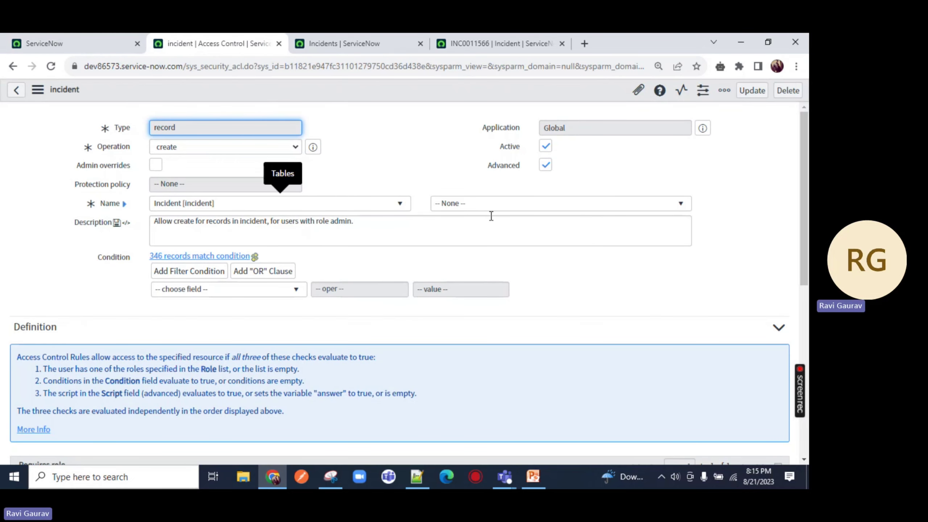
{"action": "left_click_drag", "start_coordinate": [154, 219], "coordinate": [368, 227]}
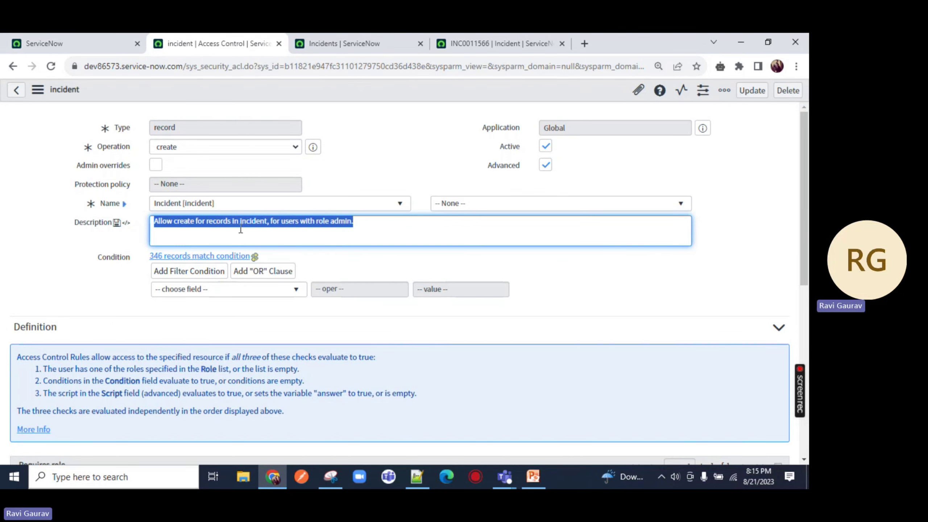
Step: Filter the navigator for "incident" as einstein and open the list of all incidents in a new tab
{"action": "left_click", "coordinate": [72, 39]}
{"action": "left_click", "coordinate": [63, 123]}
{"action": "type", "text": "i"}
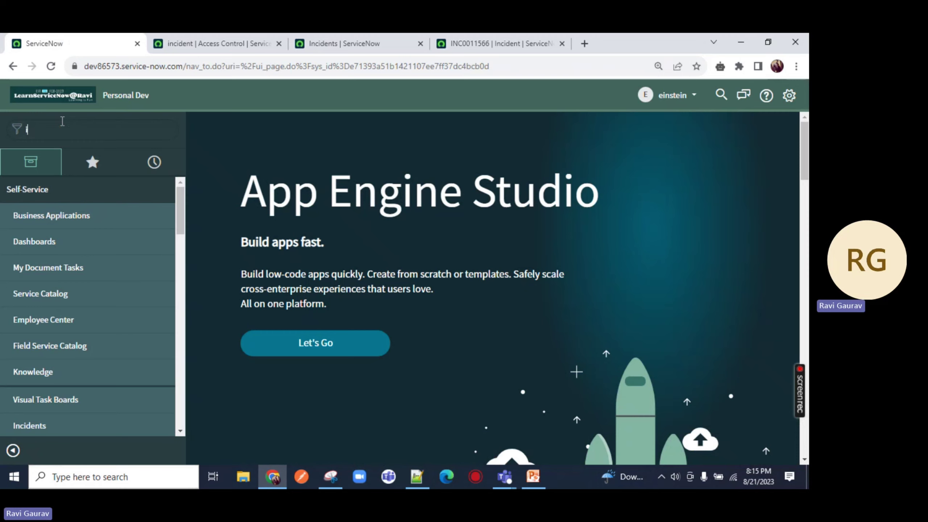
{"action": "type", "text": "ncide"}
{"action": "scroll", "coordinate": [25, 253], "scroll_direction": "down", "scroll_amount": 4}
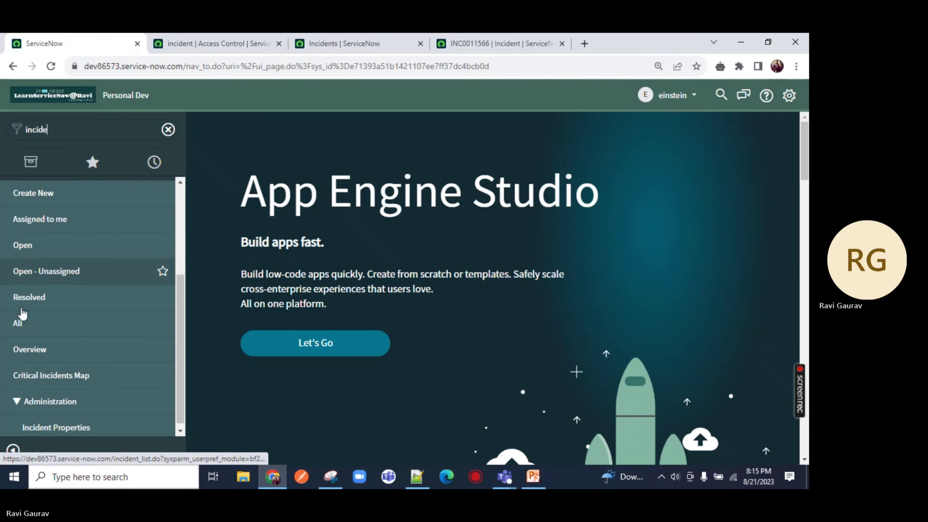
{"action": "type", "text": "nt"}
{"action": "left_click", "coordinate": [22, 360]}
{"action": "left_click", "coordinate": [197, 40]}
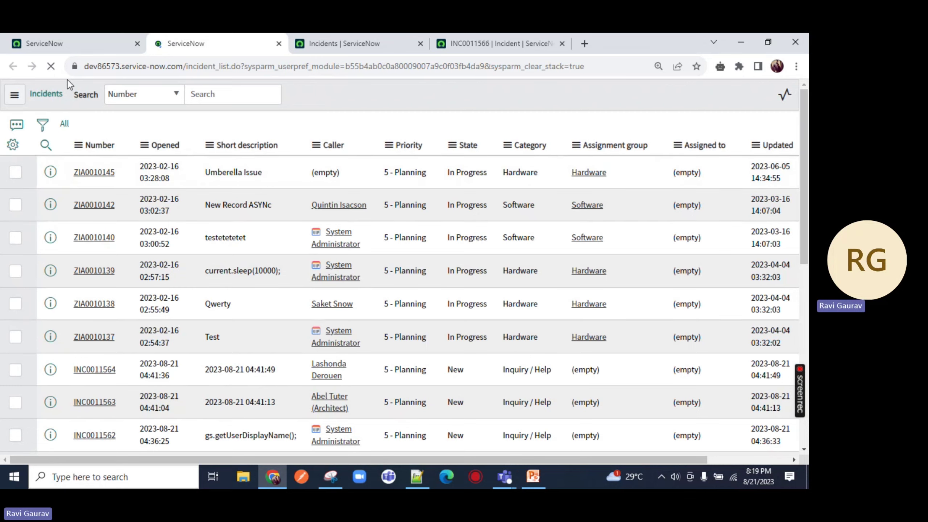
Step: Examine the incident list header for the New option and go back to the home page
{"action": "left_click", "coordinate": [91, 97]}
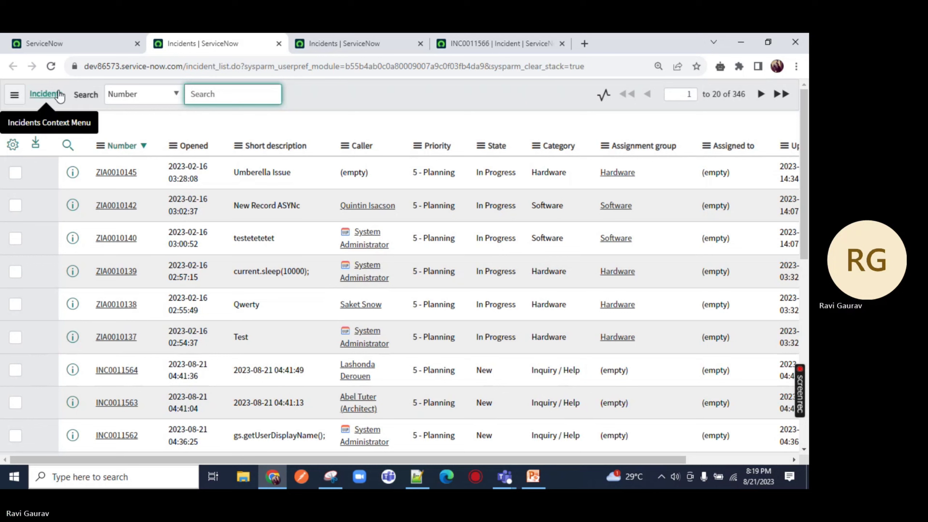
{"action": "left_click", "coordinate": [89, 44]}
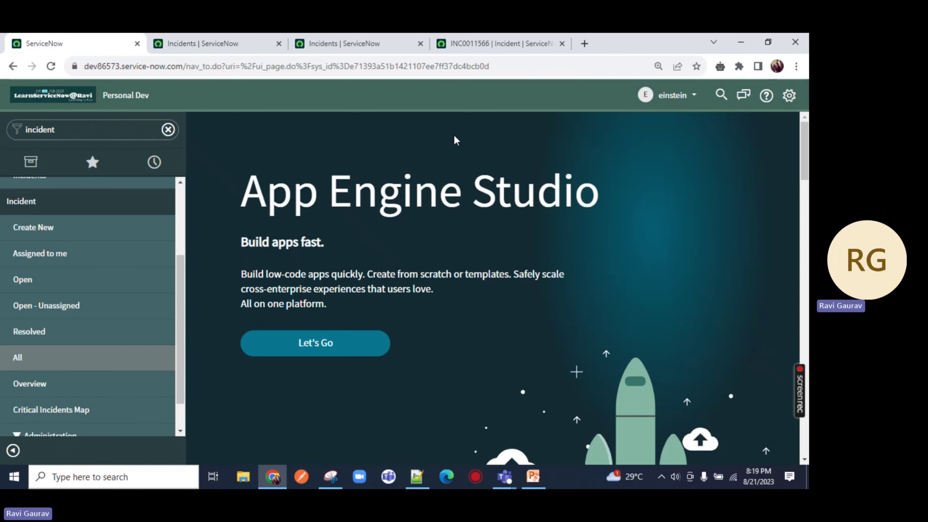
Step: End the einstein impersonation and elevate the System Administrator session with the security_admin role
{"action": "left_click", "coordinate": [675, 97]}
{"action": "left_click", "coordinate": [653, 139]}
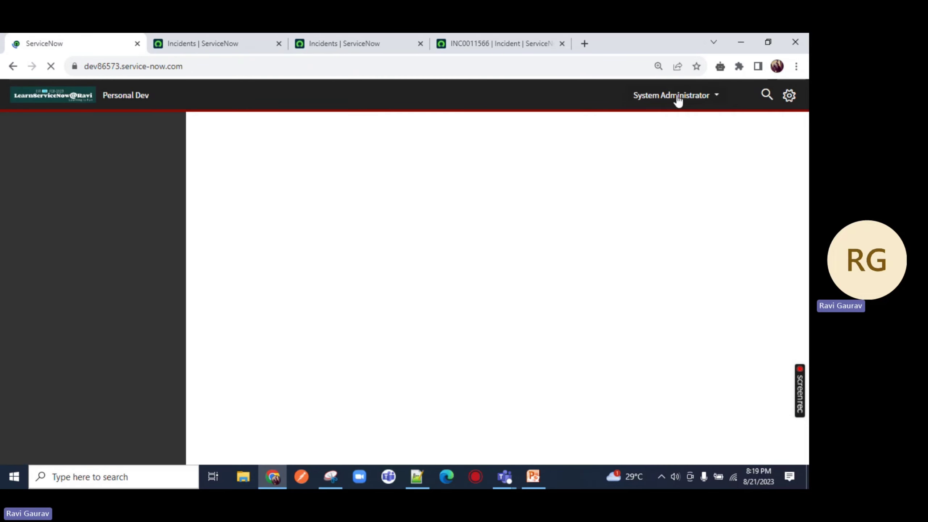
{"action": "left_click", "coordinate": [678, 98]}
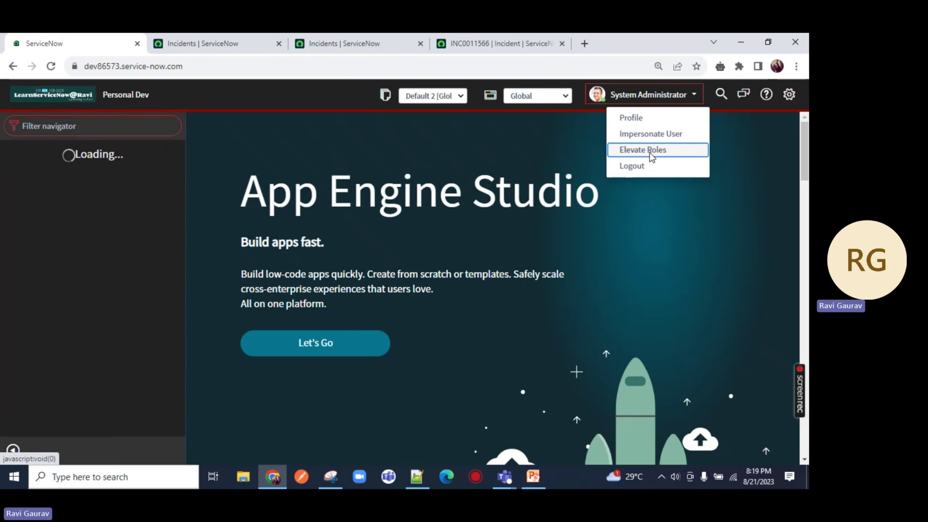
{"action": "left_click", "coordinate": [651, 157]}
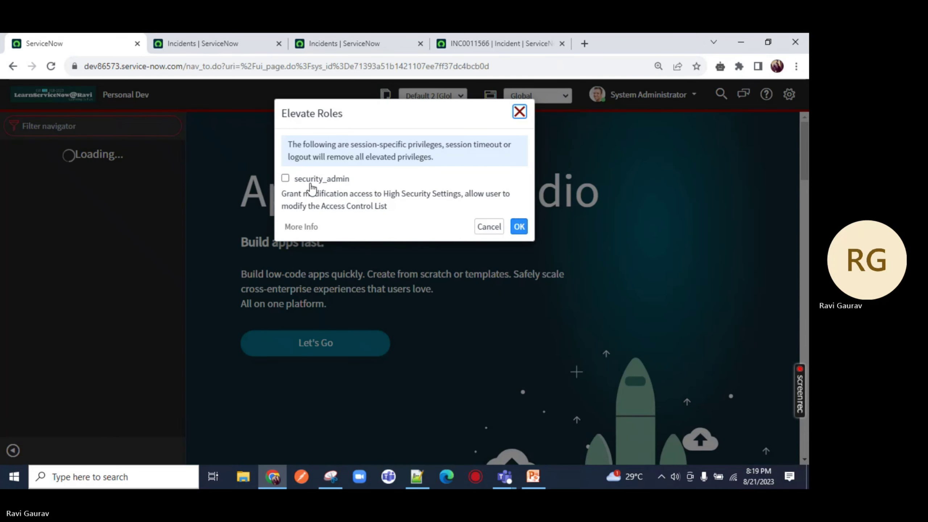
{"action": "left_click", "coordinate": [285, 178]}
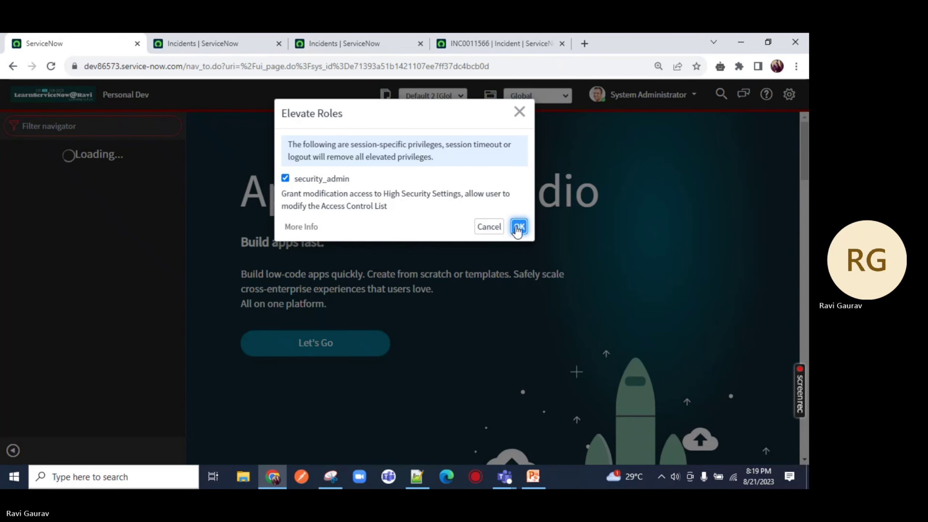
{"action": "left_click", "coordinate": [519, 226]}
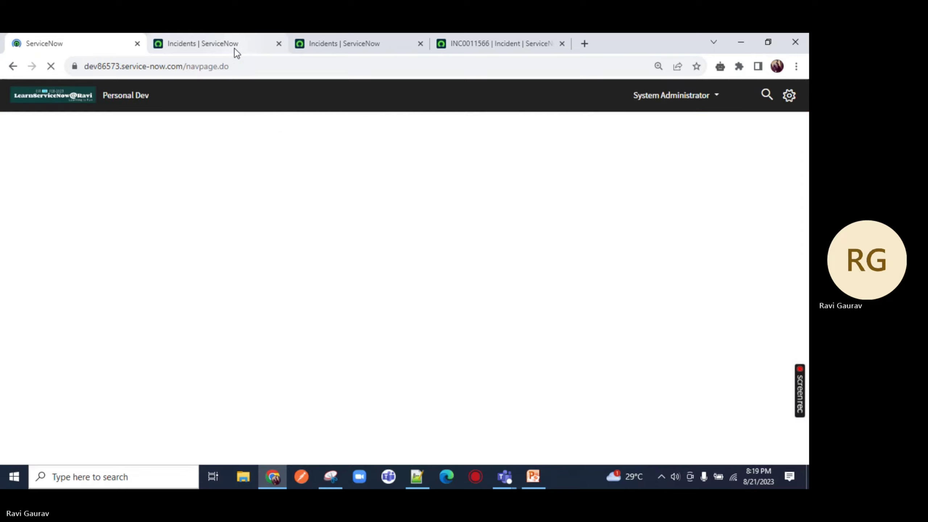
Step: Close the incident list and incident record tabs, keeping only the home page open
{"action": "right_click", "coordinate": [233, 47]}
{"action": "left_click", "coordinate": [267, 216]}
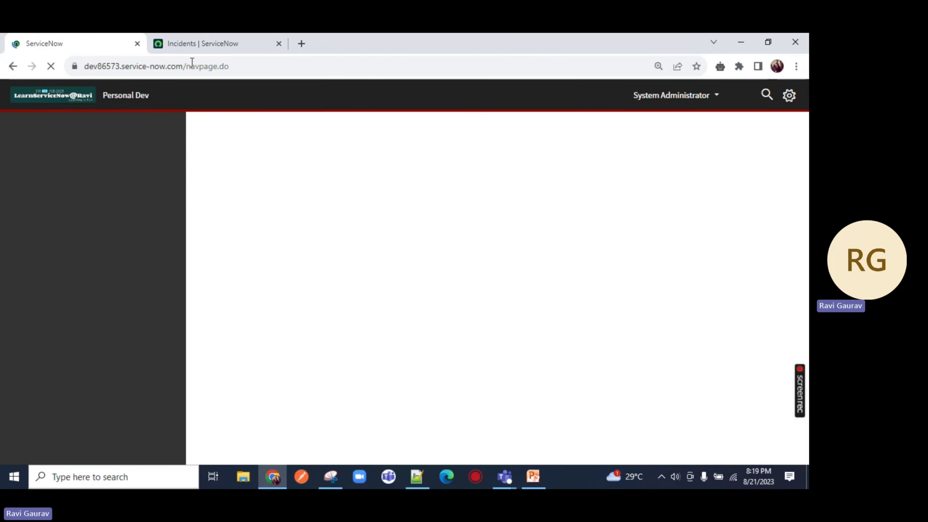
{"action": "left_click", "coordinate": [286, 39]}
{"action": "left_click", "coordinate": [279, 43]}
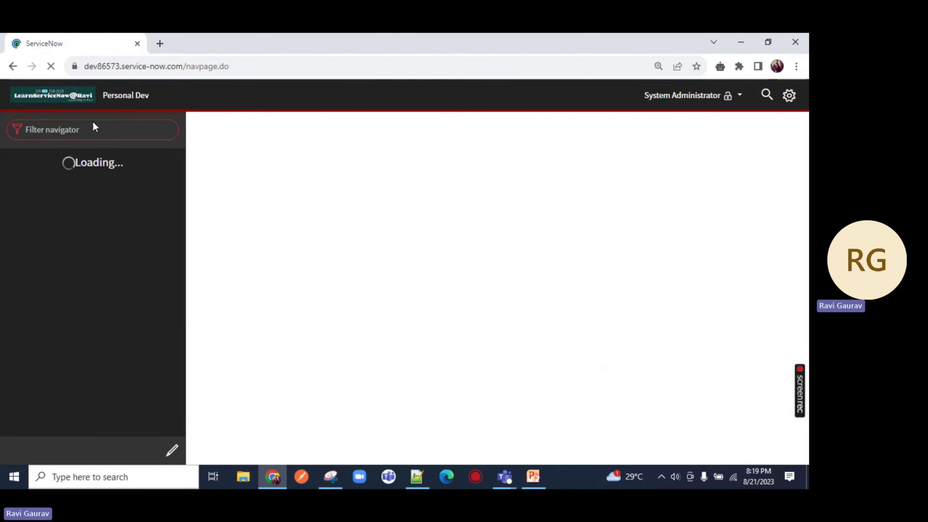
Step: Filter the navigator for "acl", open the Access Control (ACL) list, and open the active incident create rule in a new tab
{"action": "type", "text": "acl"}
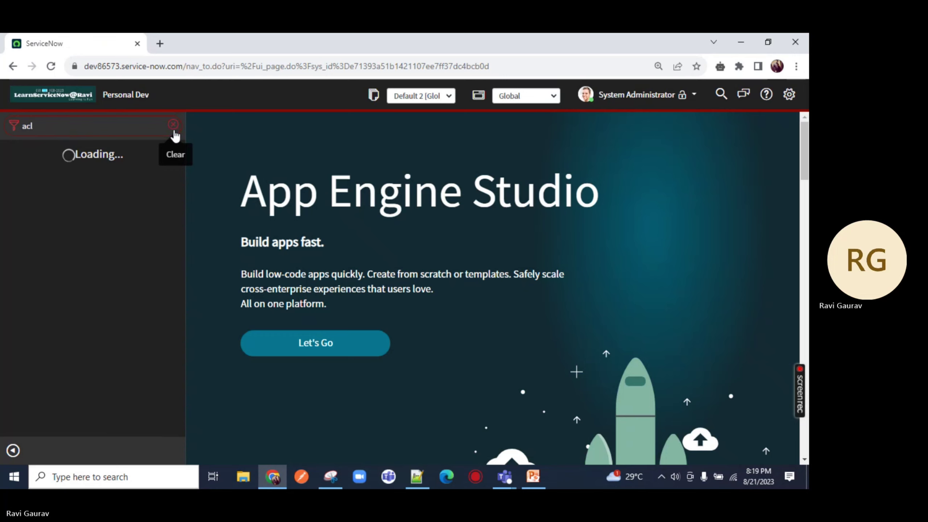
{"action": "middle_click", "coordinate": [62, 234]}
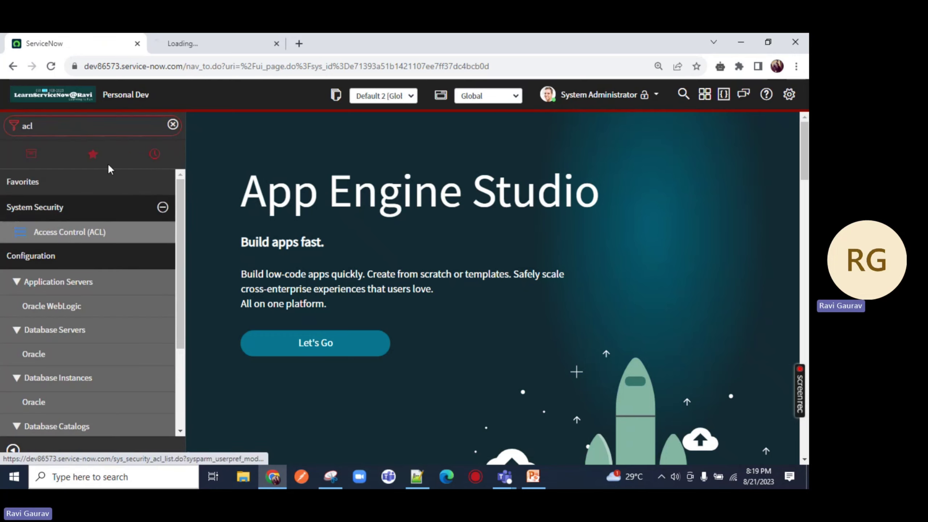
{"action": "left_click", "coordinate": [219, 45]}
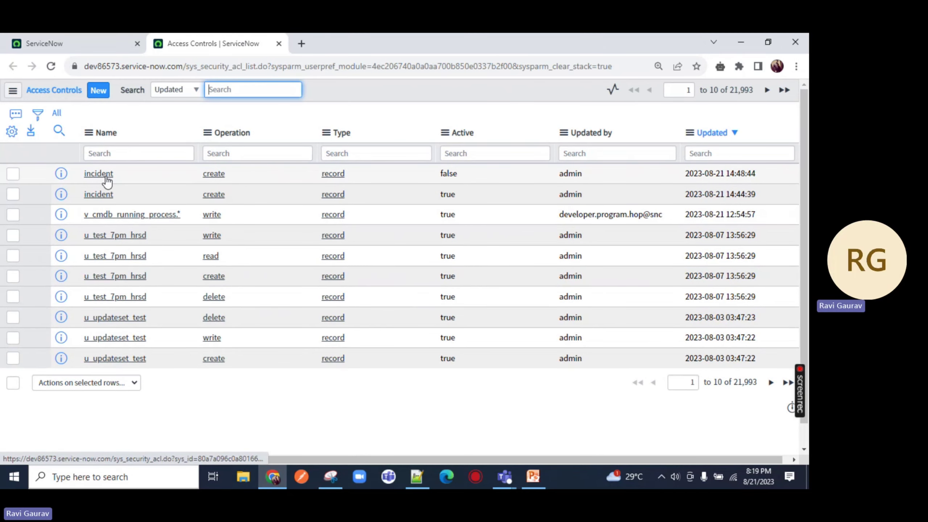
{"action": "middle_click", "coordinate": [98, 195]}
{"action": "left_click", "coordinate": [358, 43]}
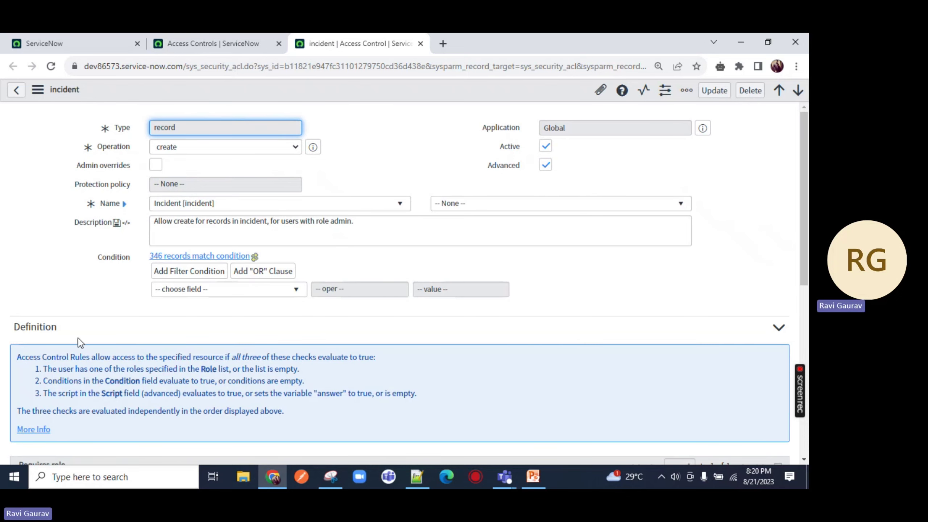
Step: Add snc_internal to the required roles of the incident create access control and save the record
{"action": "scroll", "coordinate": [79, 343], "scroll_direction": "down", "scroll_amount": 5}
{"action": "left_click", "coordinate": [92, 353]}
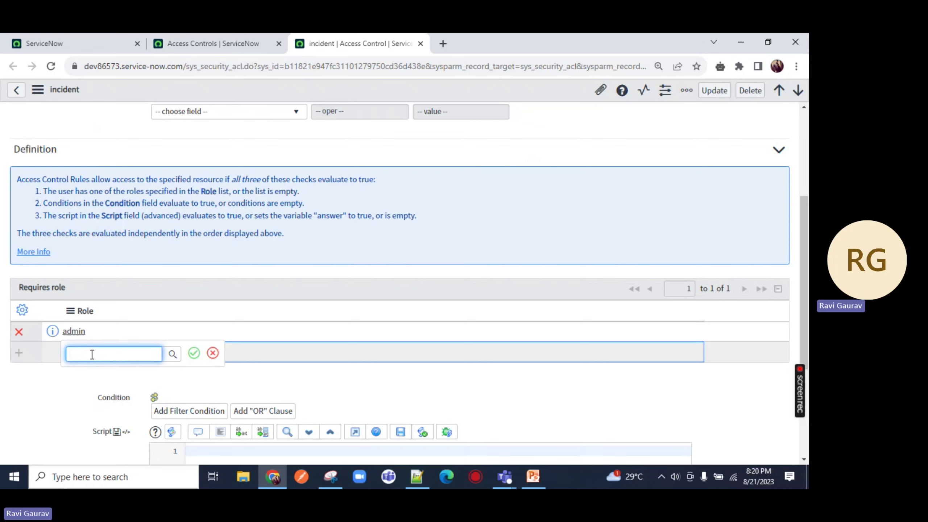
{"action": "type", "text": "snc_"}
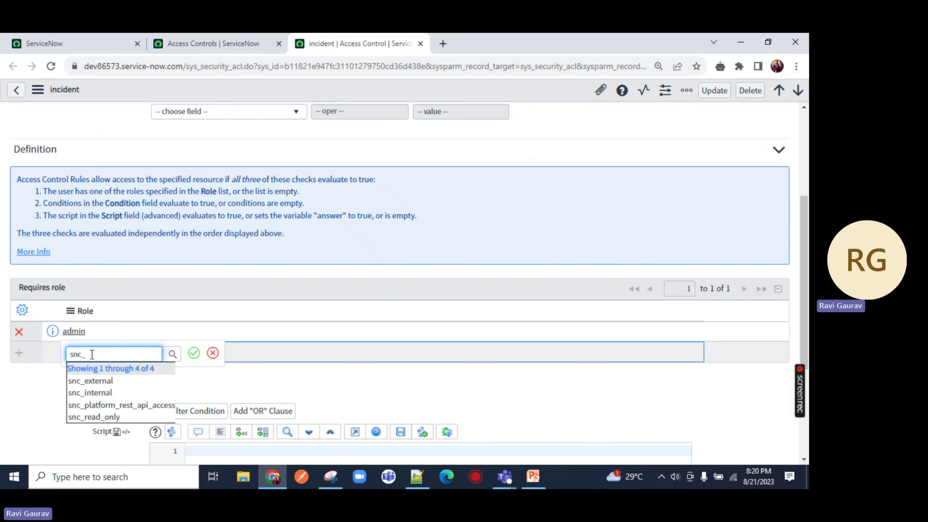
{"action": "type", "text": "inter"}
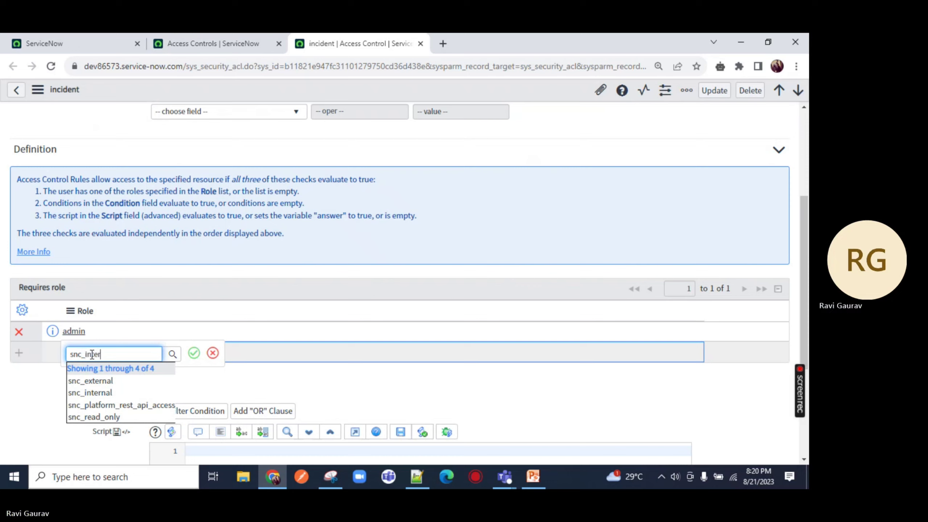
{"action": "left_click", "coordinate": [106, 382]}
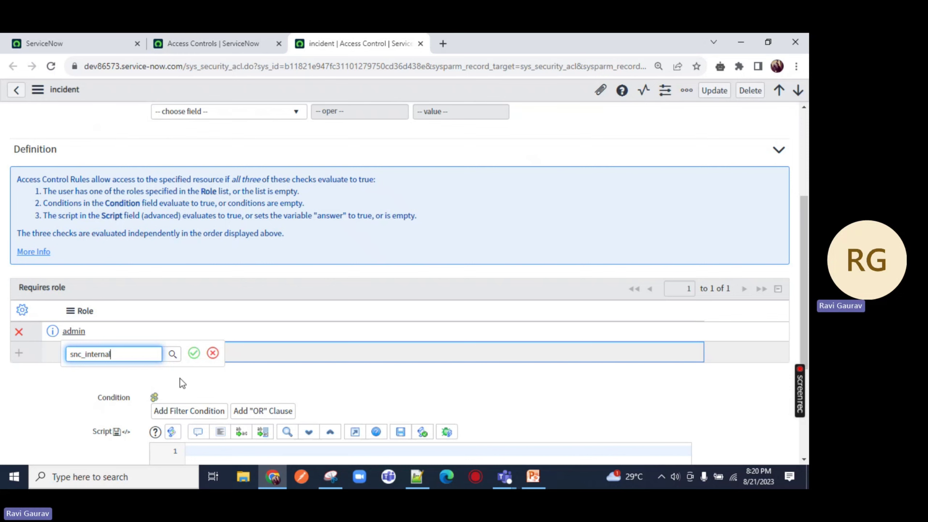
{"action": "left_click", "coordinate": [193, 353]}
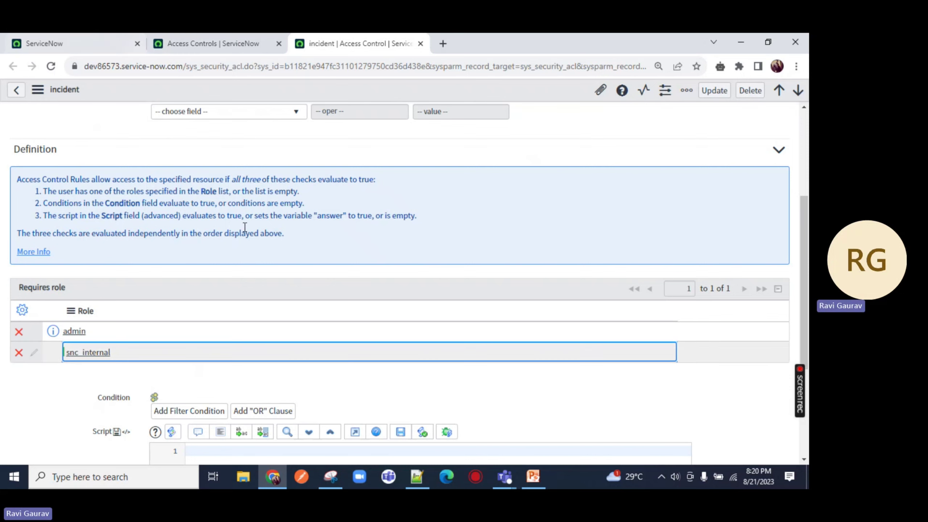
{"action": "right_click", "coordinate": [533, 90]}
{"action": "left_click", "coordinate": [553, 98]}
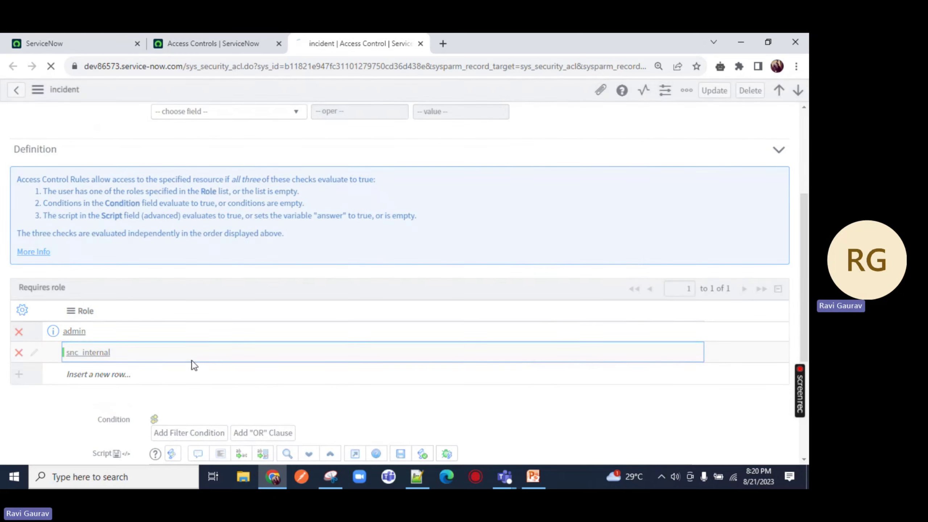
Step: Open the user table with sys_user.list and open einstein's user record in a separate tab
{"action": "left_click", "coordinate": [62, 43]}
{"action": "triple_click", "coordinate": [62, 120]}
{"action": "type", "text": "s"}
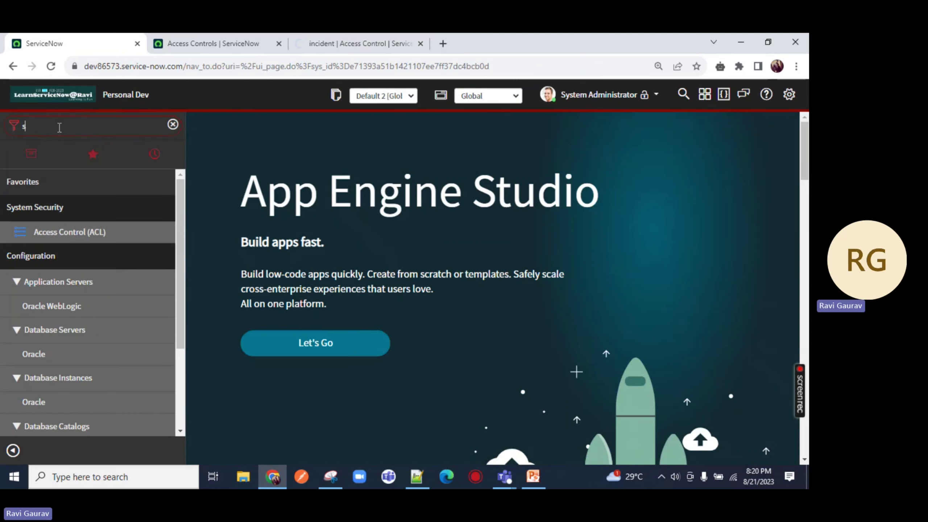
{"action": "type", "text": "ys_user.l"}
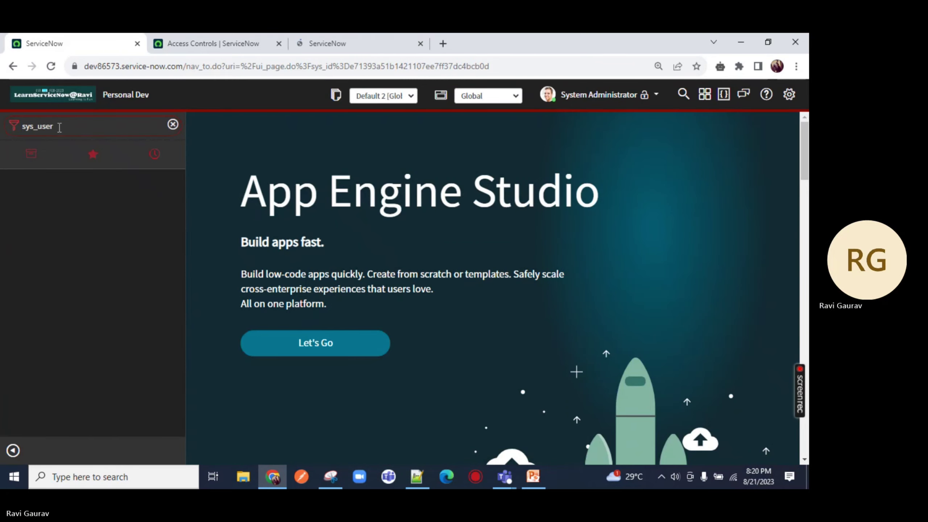
{"action": "type", "text": "ist"}
{"action": "key", "text": "Return"}
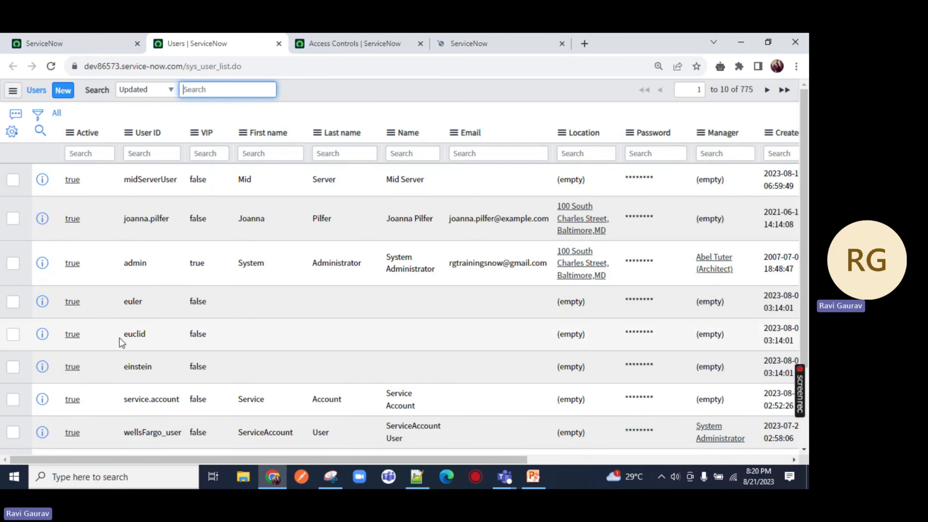
{"action": "left_click", "coordinate": [91, 366], "text": "ctrl"}
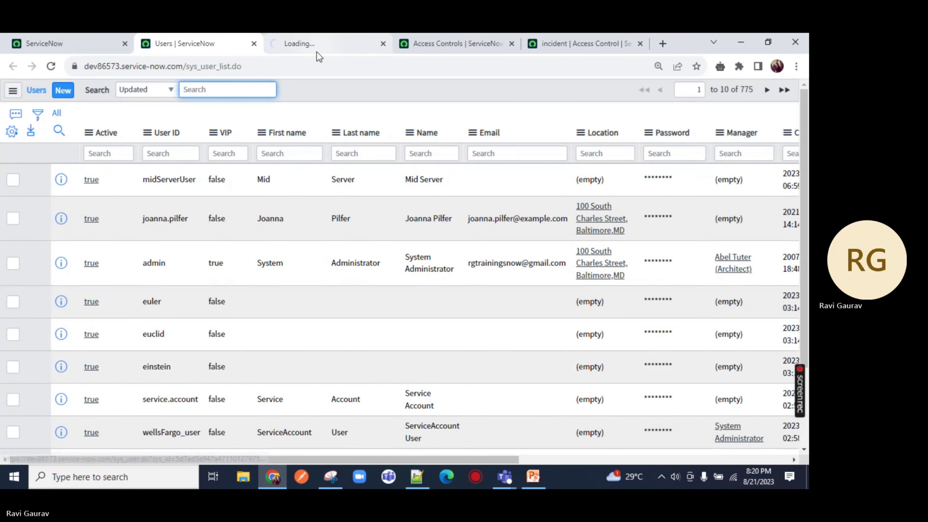
{"action": "left_click", "coordinate": [316, 51]}
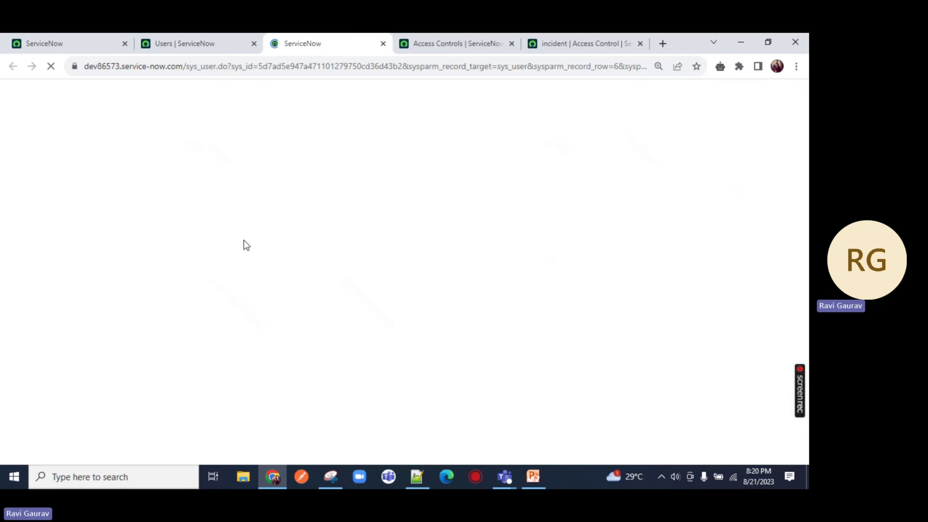
Step: Examine the roles assigned to einstein and highlight snc_internal
{"action": "scroll", "coordinate": [170, 252], "scroll_direction": "down", "scroll_amount": 2}
{"action": "scroll", "coordinate": [171, 251], "scroll_direction": "down", "scroll_amount": 5}
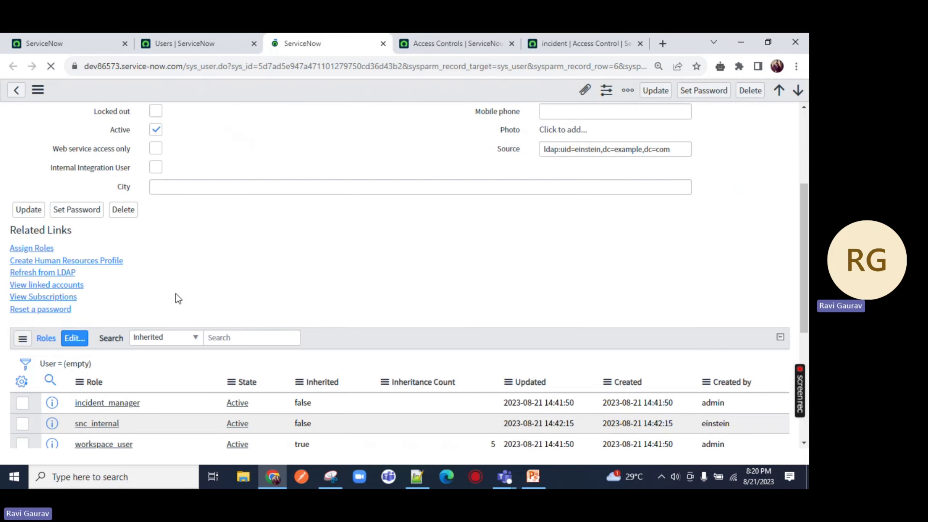
{"action": "left_click_drag", "start_coordinate": [129, 237], "coordinate": [76, 236]}
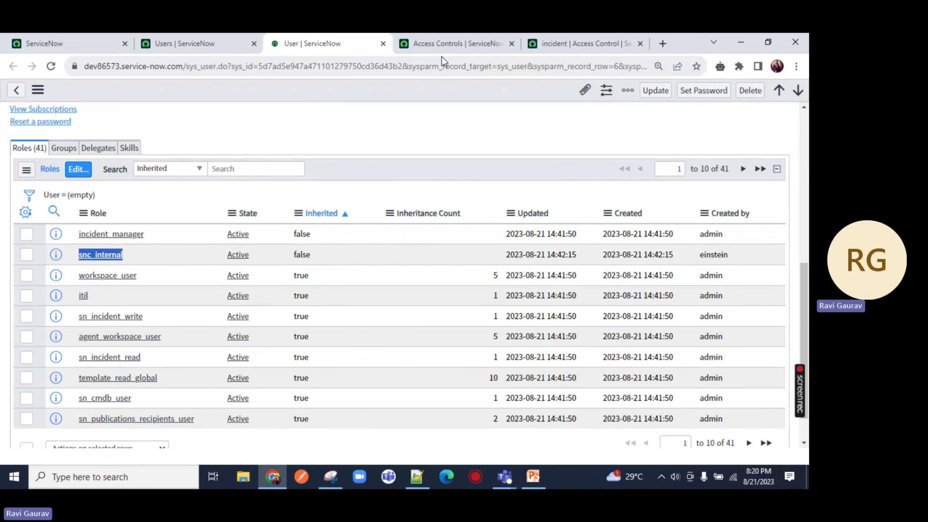
Step: Return to the incident create access control and review its required roles, highlighting snc_internal and admin
{"action": "left_click", "coordinate": [455, 43]}
{"action": "left_click", "coordinate": [587, 42]}
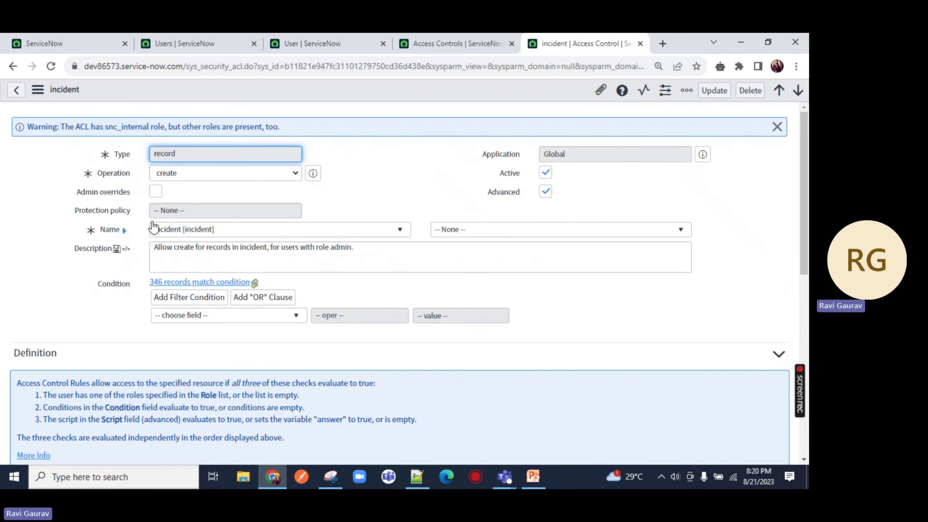
{"action": "scroll", "coordinate": [186, 234], "scroll_direction": "down", "scroll_amount": 8}
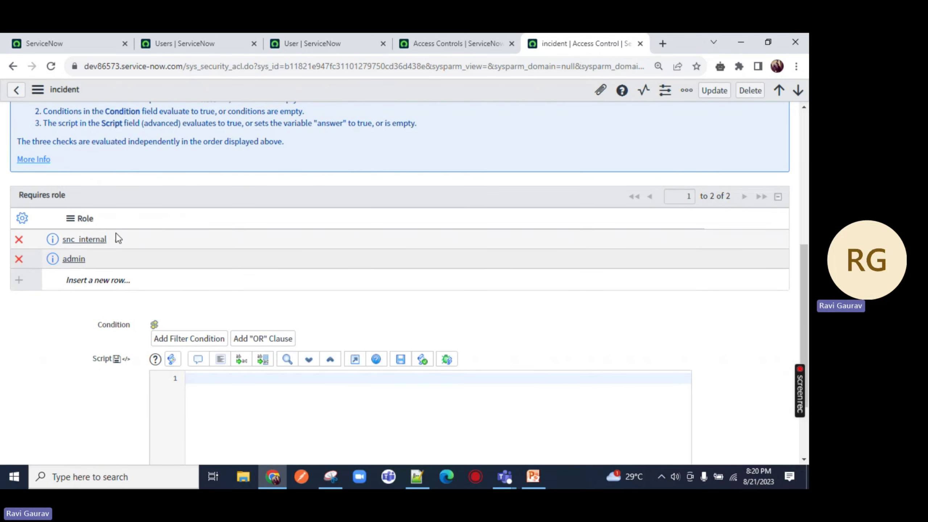
{"action": "left_click_drag", "start_coordinate": [115, 238], "coordinate": [51, 240]}
{"action": "left_click_drag", "start_coordinate": [103, 263], "coordinate": [53, 260]}
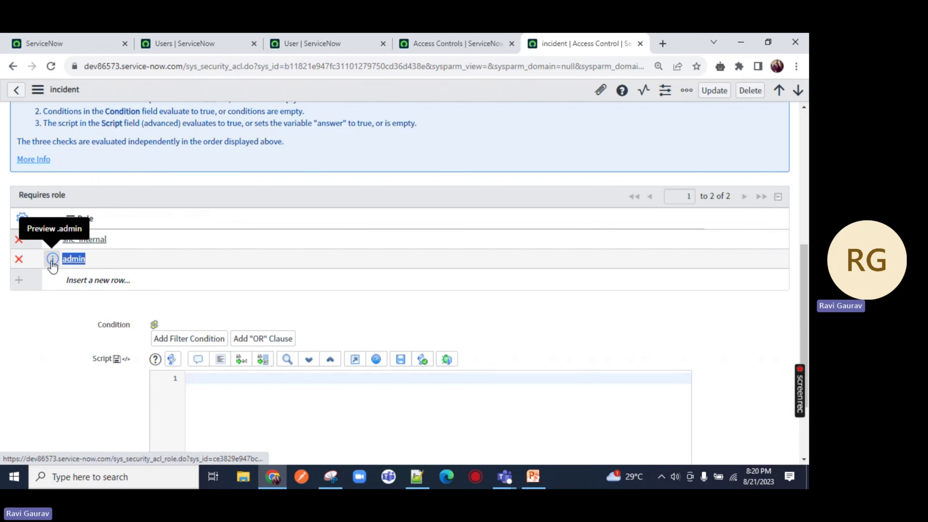
{"action": "scroll", "coordinate": [348, 150], "scroll_direction": "up", "scroll_amount": 6}
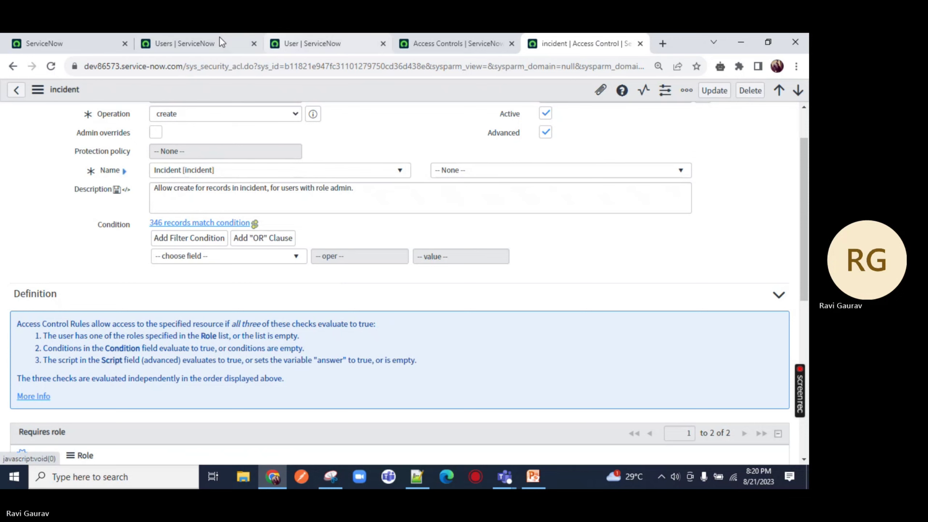
Step: Go back to the home page and impersonate einstein from the recent impersonations
{"action": "left_click", "coordinate": [91, 44]}
{"action": "left_click", "coordinate": [555, 98]}
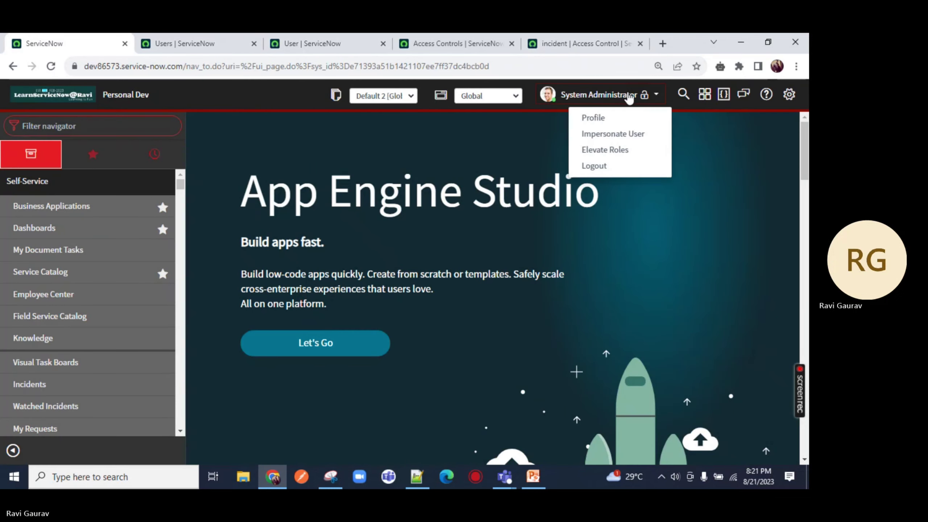
{"action": "left_click", "coordinate": [608, 136]}
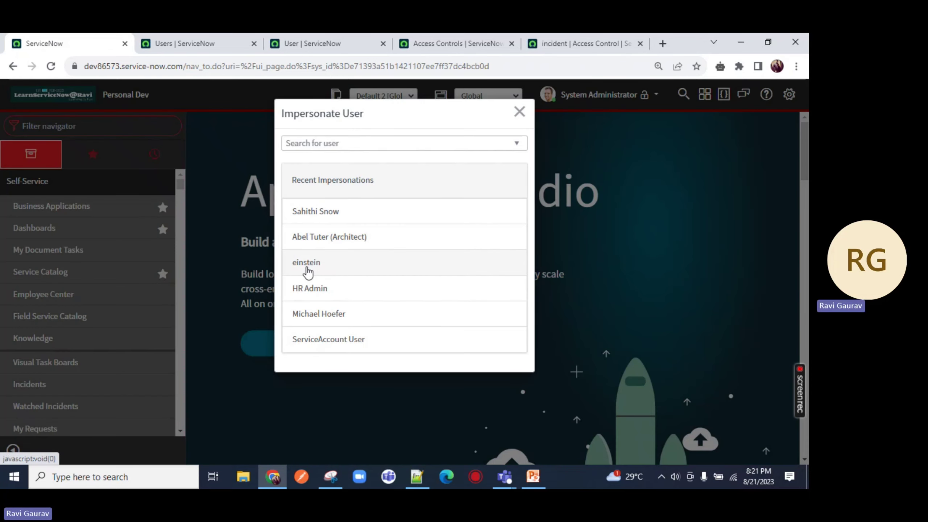
{"action": "left_click", "coordinate": [308, 271]}
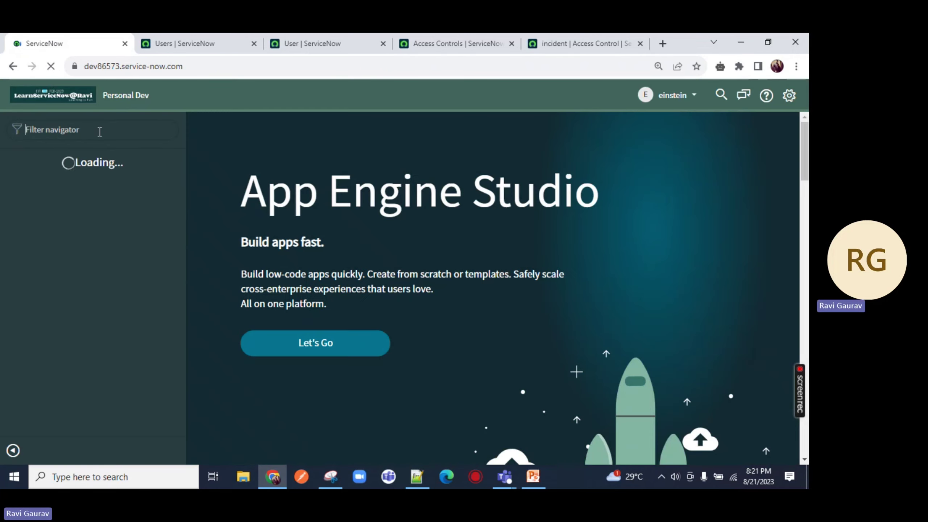
Step: Filter the navigator for "incide" and open the list of all incidents in a new tab to check for the New option
{"action": "left_click", "coordinate": [100, 132]}
{"action": "type", "text": "incide"}
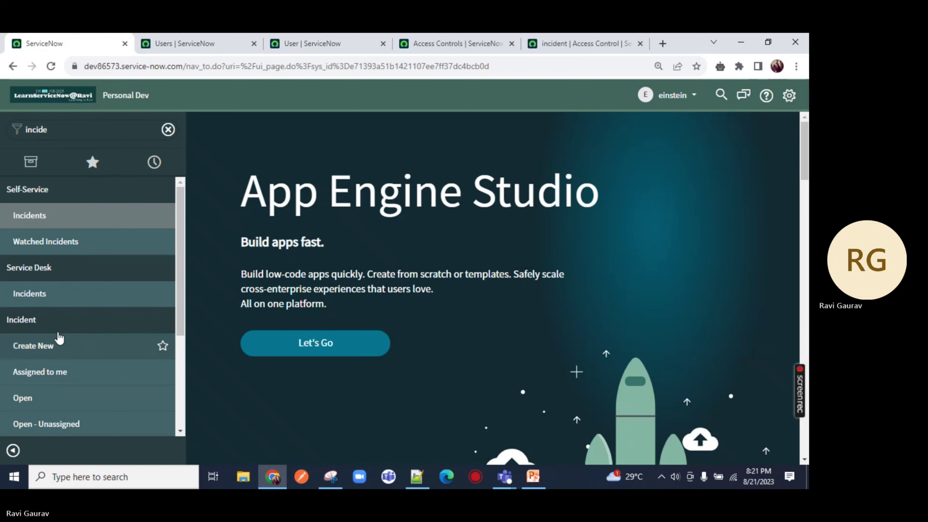
{"action": "scroll", "coordinate": [18, 317], "scroll_direction": "down", "scroll_amount": 4}
{"action": "middle_click", "coordinate": [19, 318]}
{"action": "left_click", "coordinate": [128, 44]}
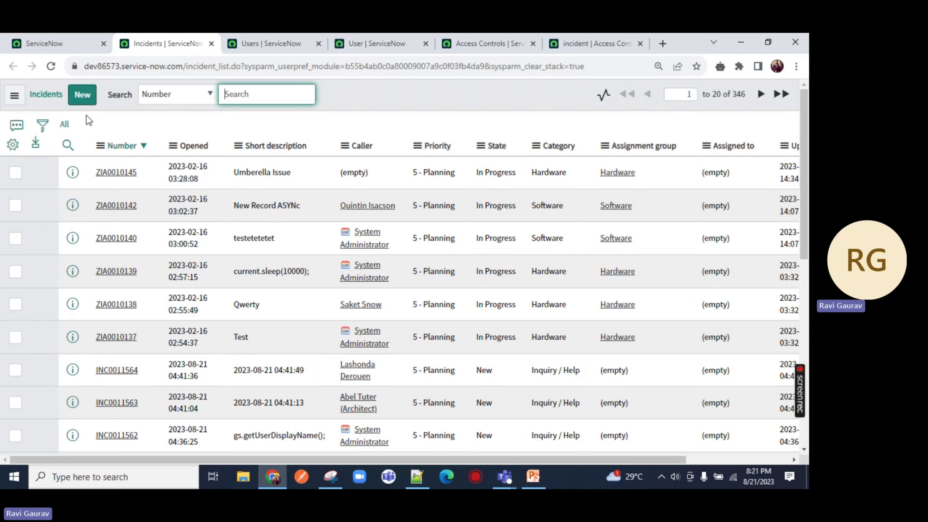
Step: Return to the home page and end the einstein impersonation
{"action": "left_click", "coordinate": [51, 44]}
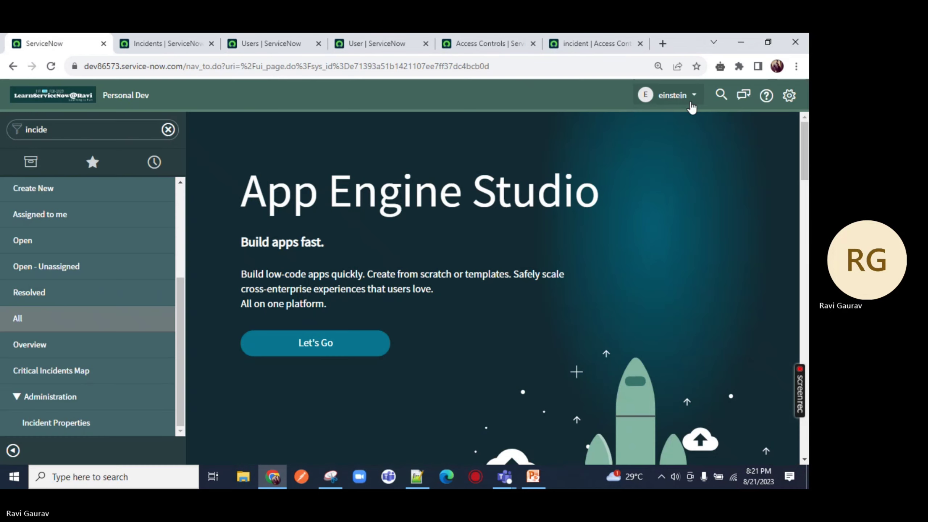
{"action": "left_click", "coordinate": [691, 104]}
{"action": "left_click", "coordinate": [649, 142]}
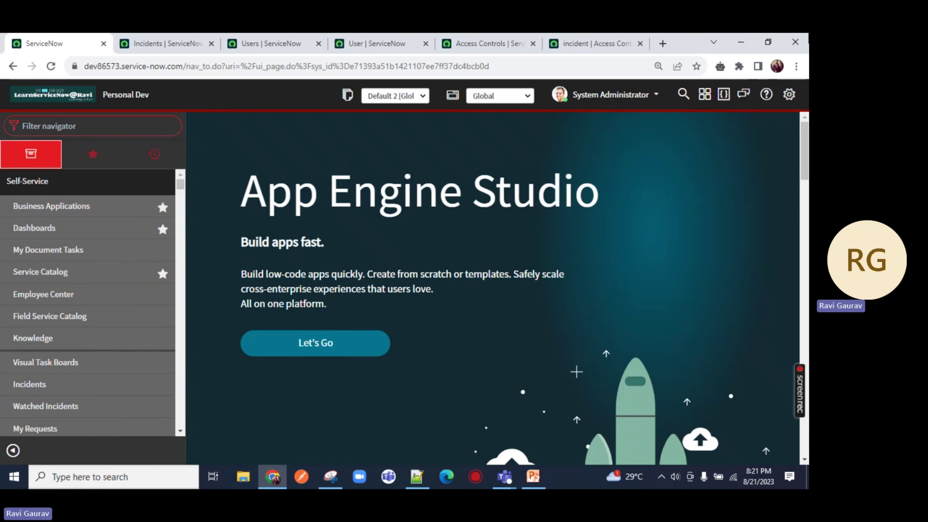
Step: Return to the incident create access control and highlight the Definition text explaining the three access checks
{"action": "left_click", "coordinate": [511, 44]}
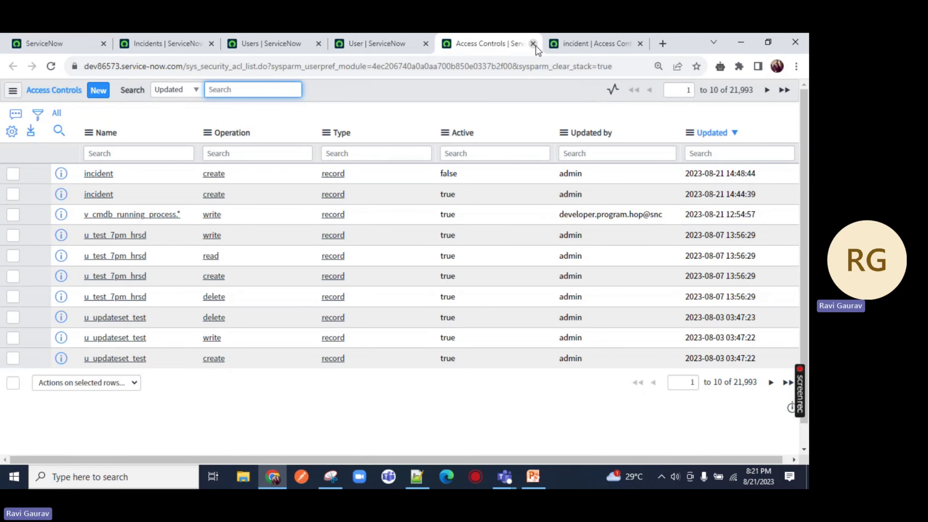
{"action": "left_click", "coordinate": [585, 44]}
{"action": "scroll", "coordinate": [64, 303], "scroll_direction": "down", "scroll_amount": 3}
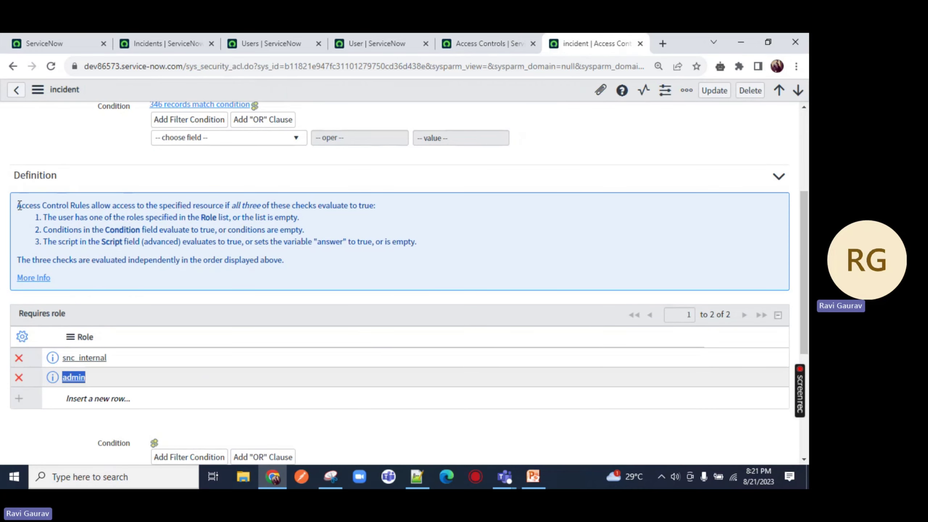
{"action": "left_click_drag", "start_coordinate": [19, 206], "coordinate": [299, 256]}
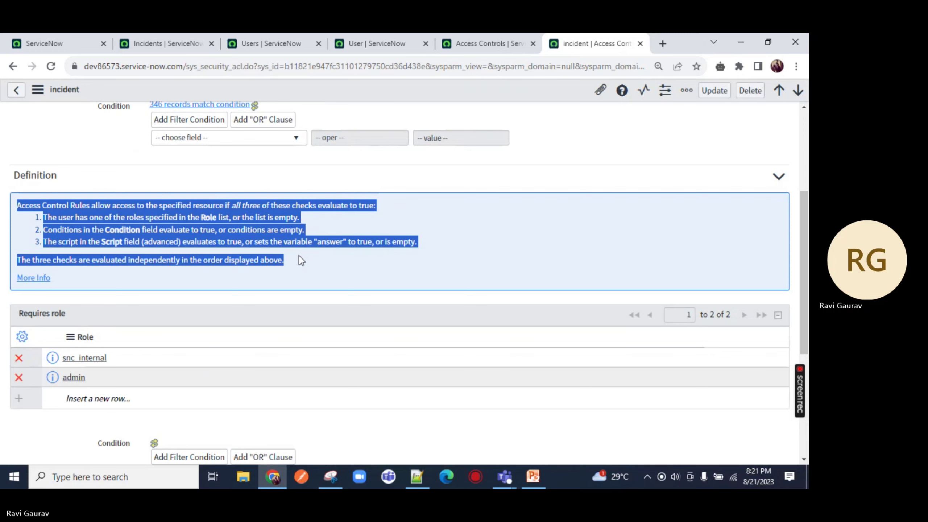
Step: Review the available Operation choices on the incident access control, along with its required roles, condition and script sections
{"action": "scroll", "coordinate": [458, 241], "scroll_direction": "up", "scroll_amount": 3}
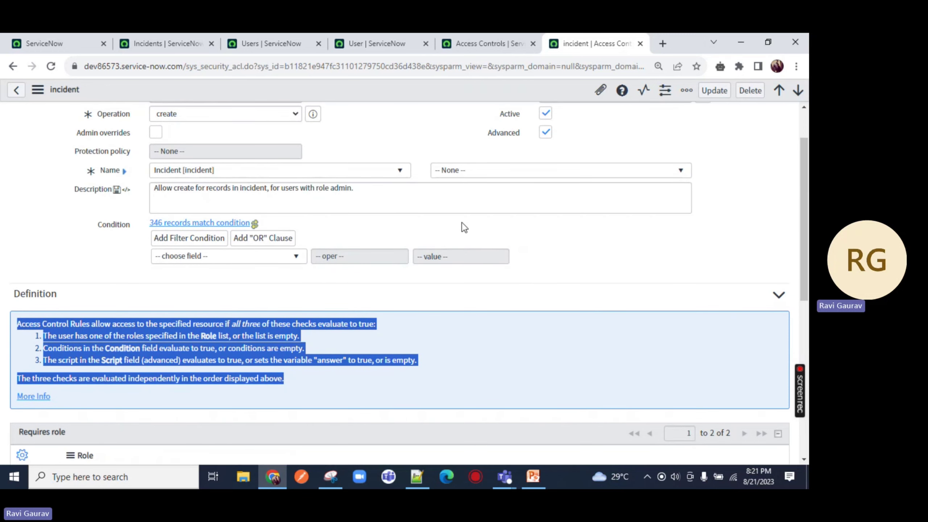
{"action": "scroll", "coordinate": [462, 221], "scroll_direction": "up", "scroll_amount": 2}
{"action": "left_click", "coordinate": [238, 172]}
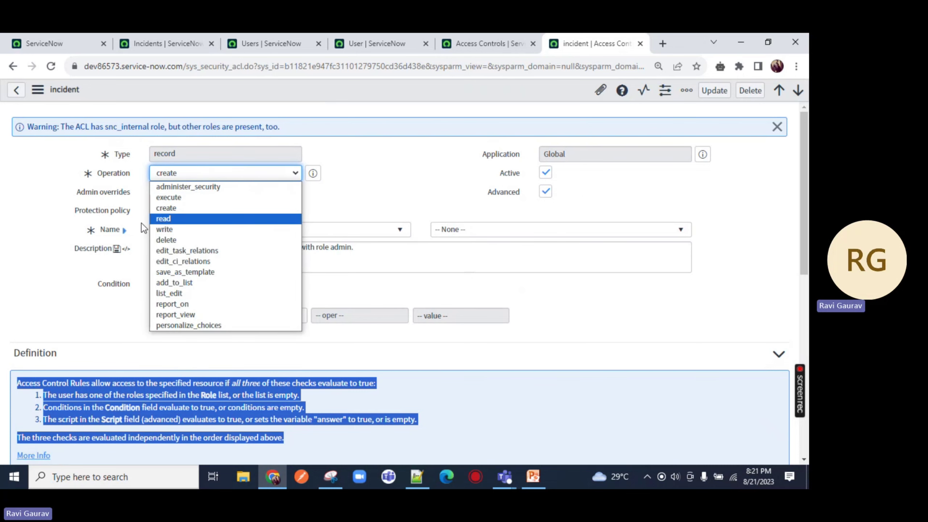
{"action": "scroll", "coordinate": [141, 224], "scroll_direction": "down", "scroll_amount": 6}
{"action": "scroll", "coordinate": [228, 374], "scroll_direction": "down", "scroll_amount": 3}
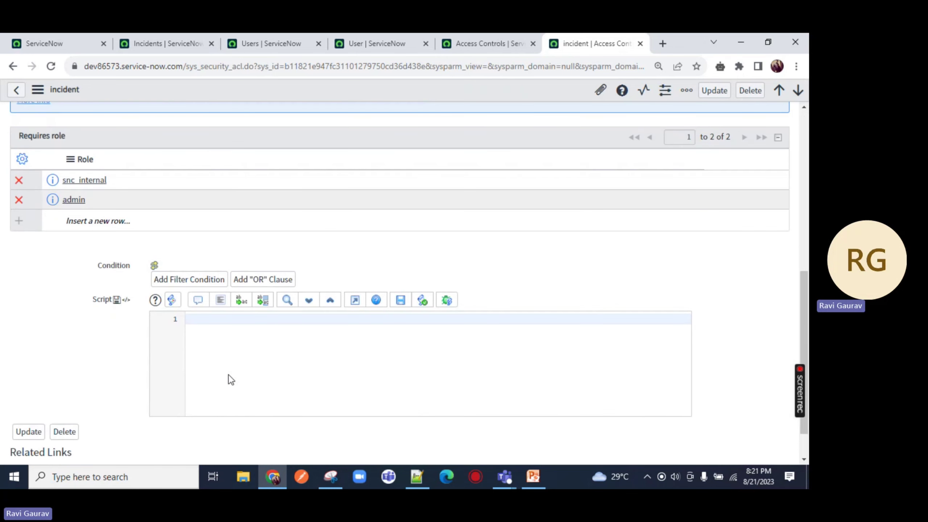
{"action": "scroll", "coordinate": [344, 308], "scroll_direction": "up", "scroll_amount": 9}
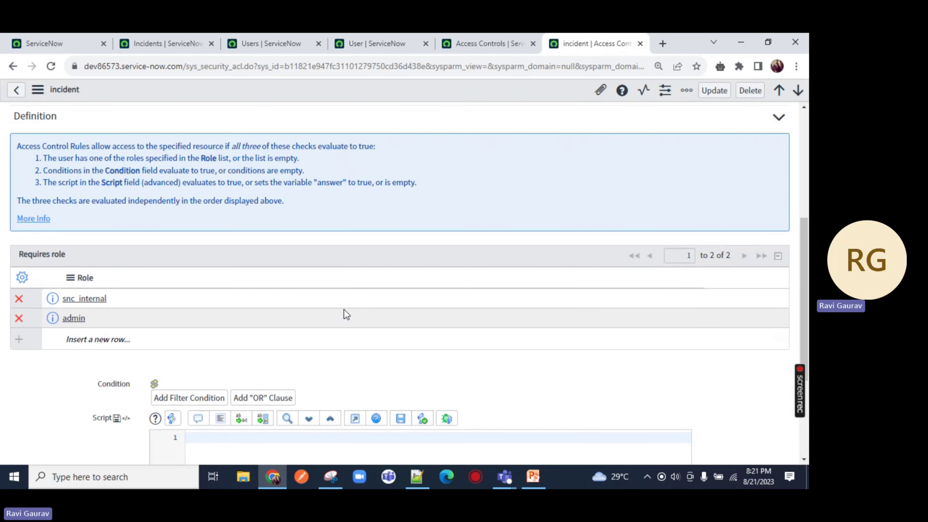